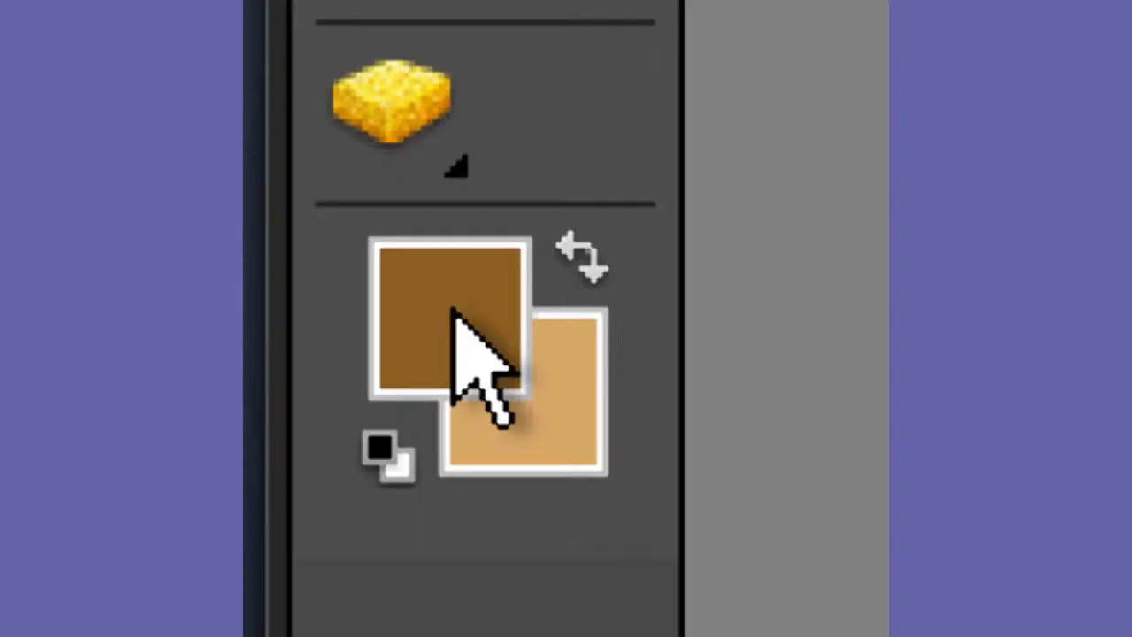
Fill the canvas with a vertical gradient, brown at the bottom to tan #d7a866 at the top, on a layer named bg
click(452, 312)
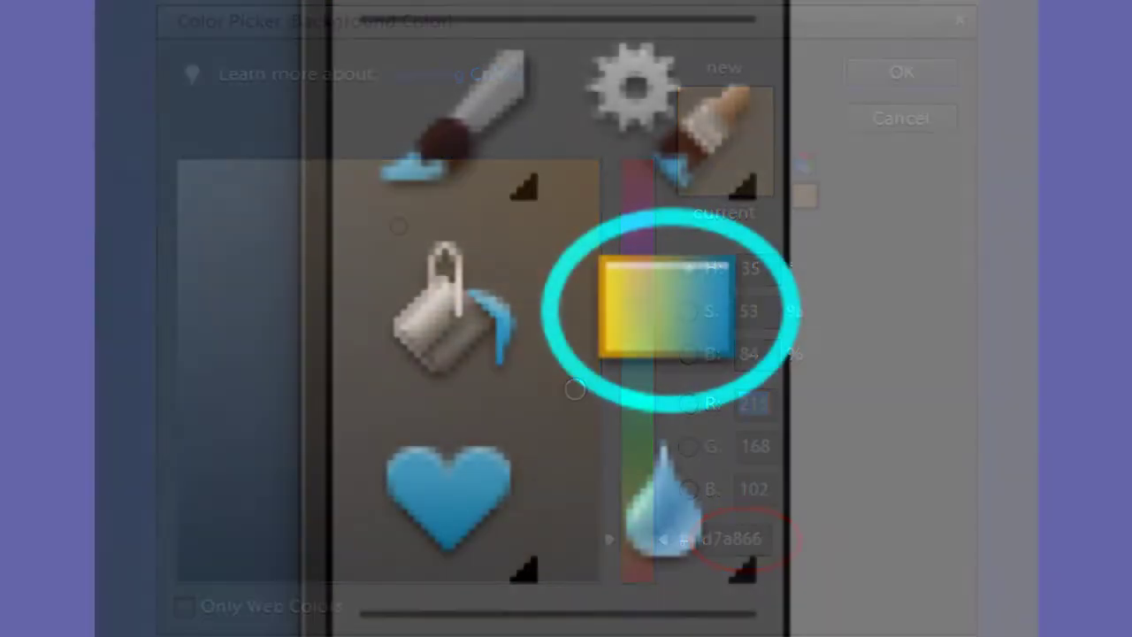
key(g)
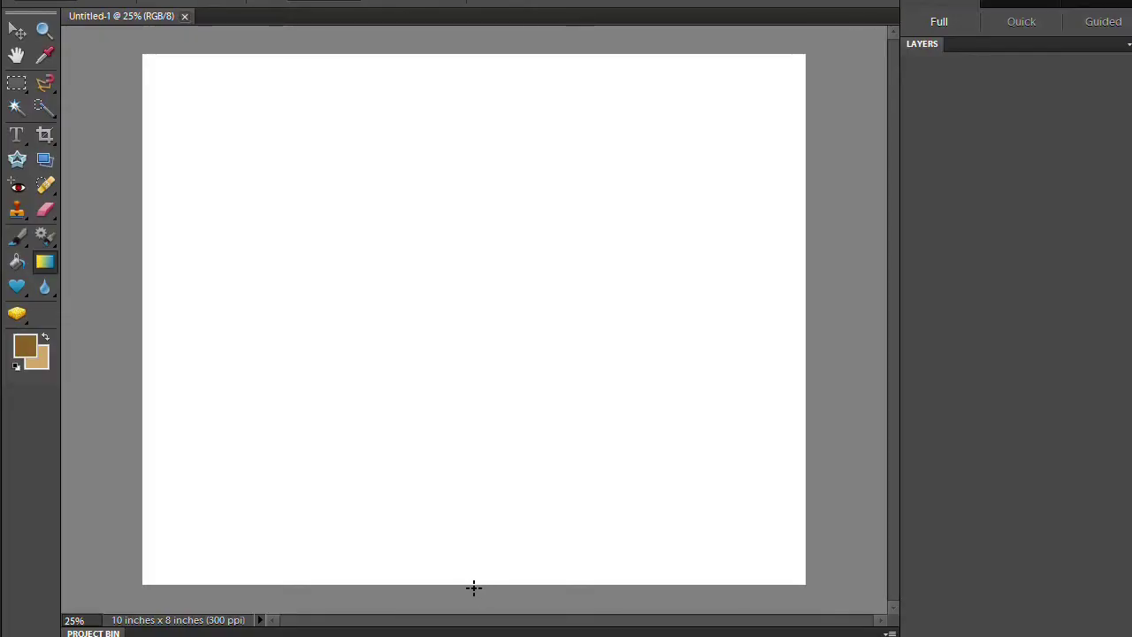
drag(470, 586, 509, 55)
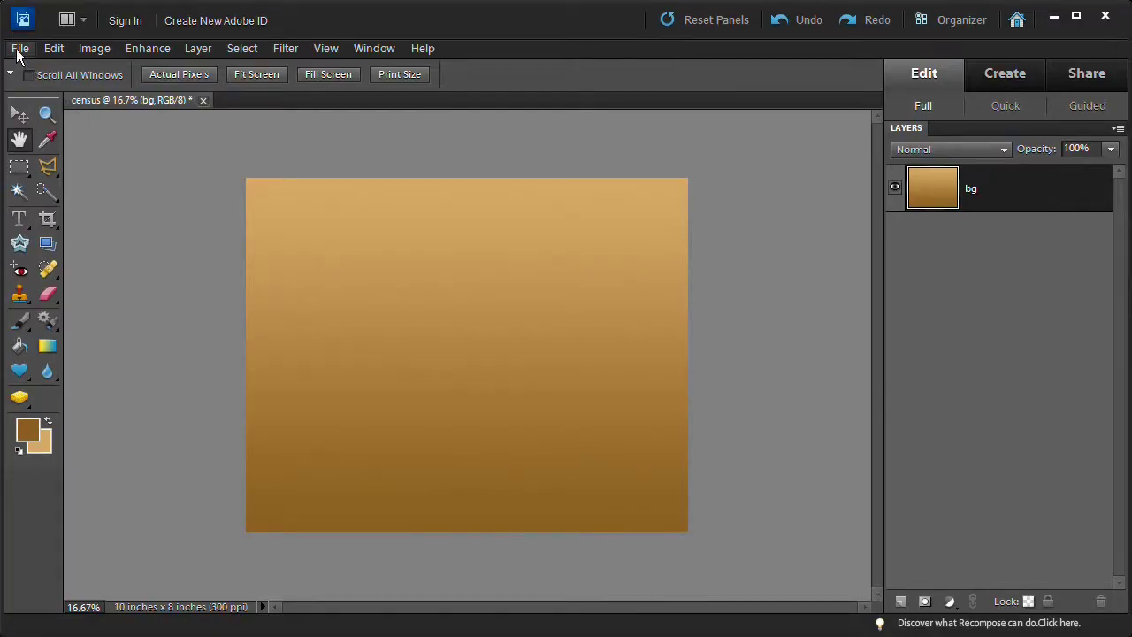
click(19, 50)
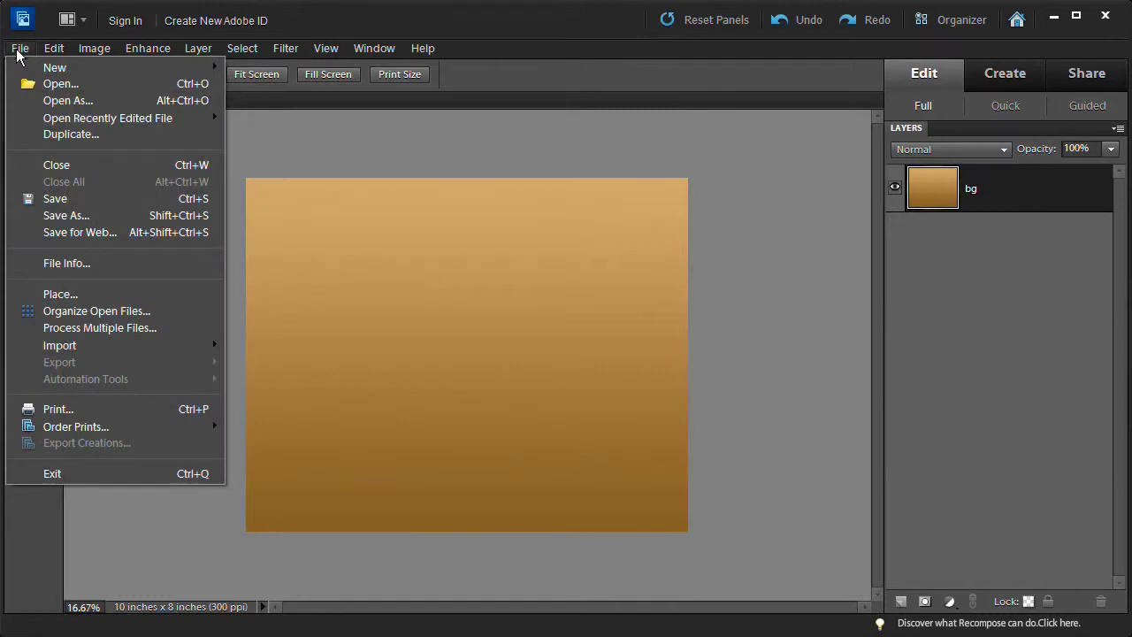
Place the D1920full census scan, shrink it to about 93% and nudge it down-right
click(84, 294)
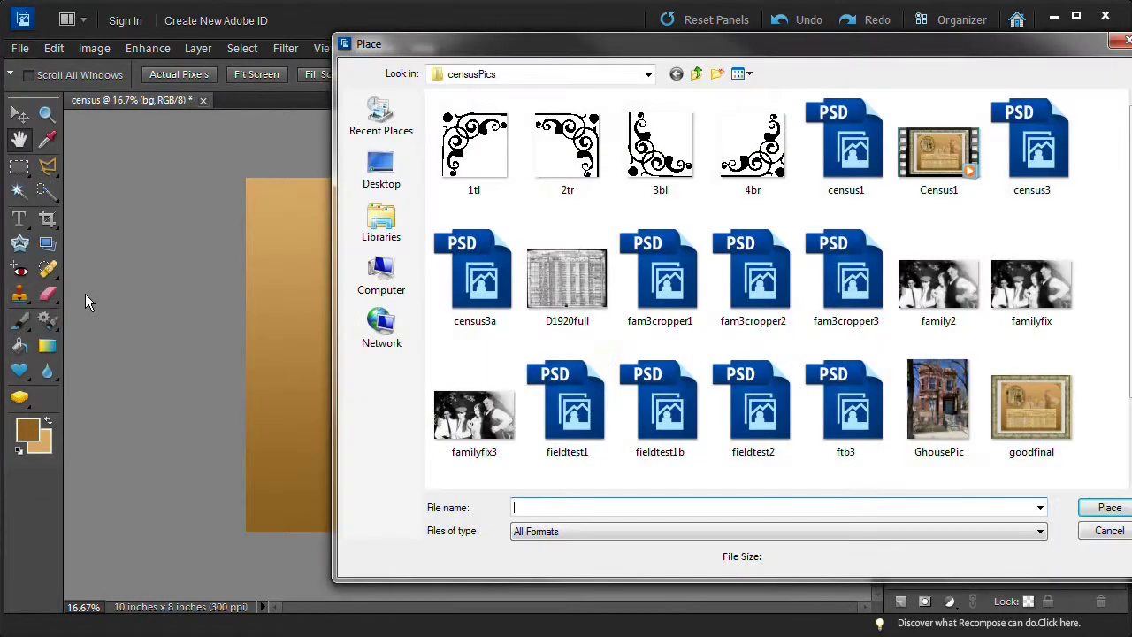
click(558, 282)
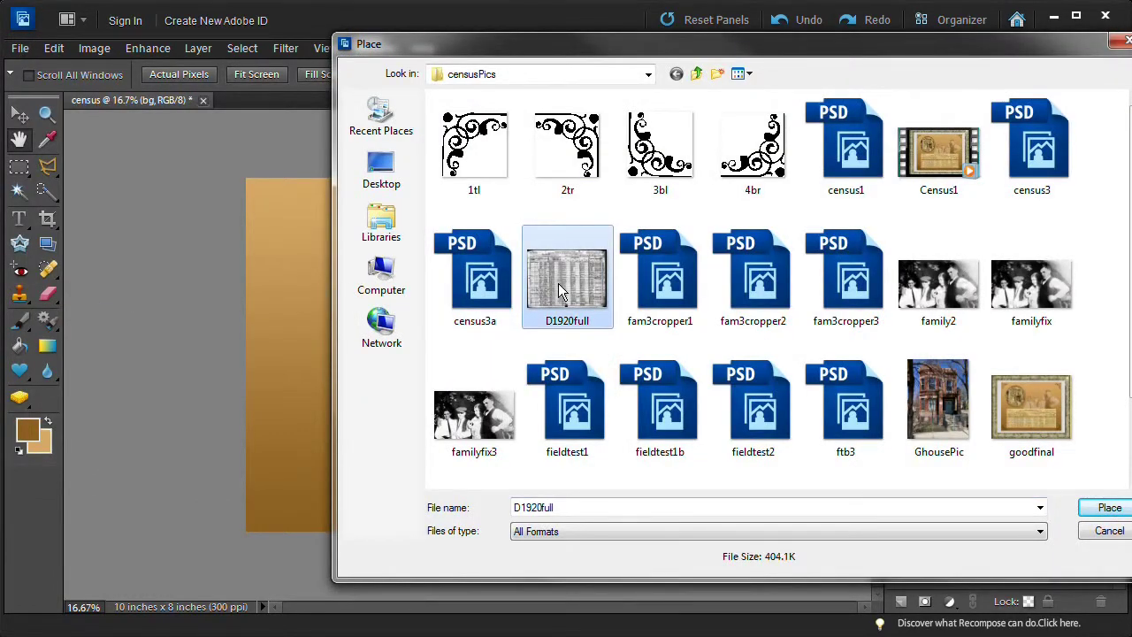
double_click(558, 283)
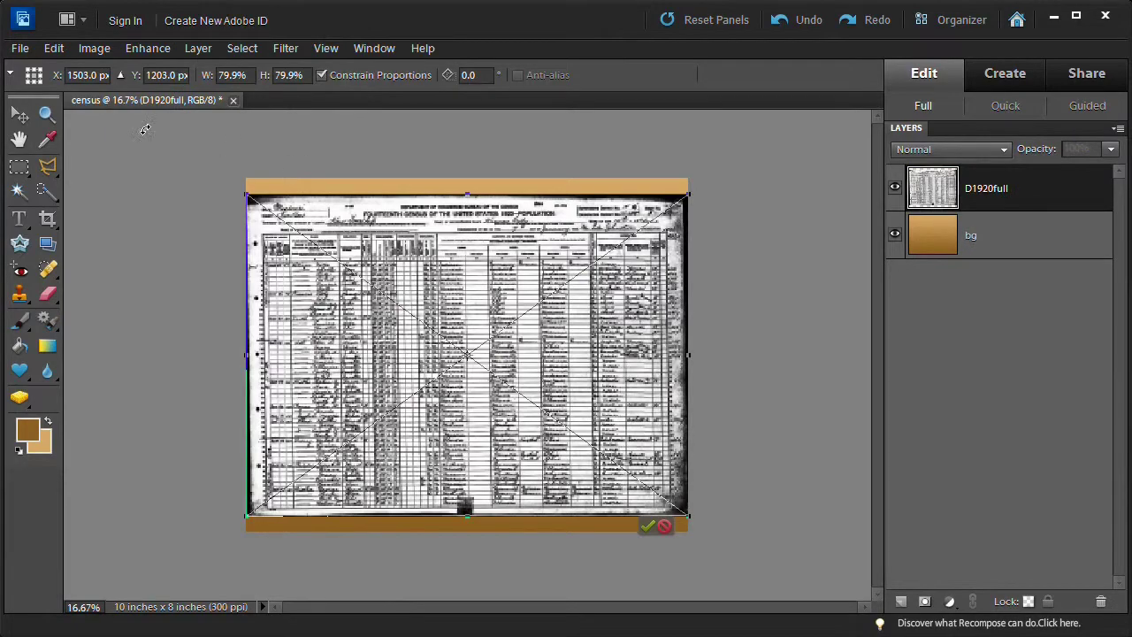
key(m)
click(20, 117)
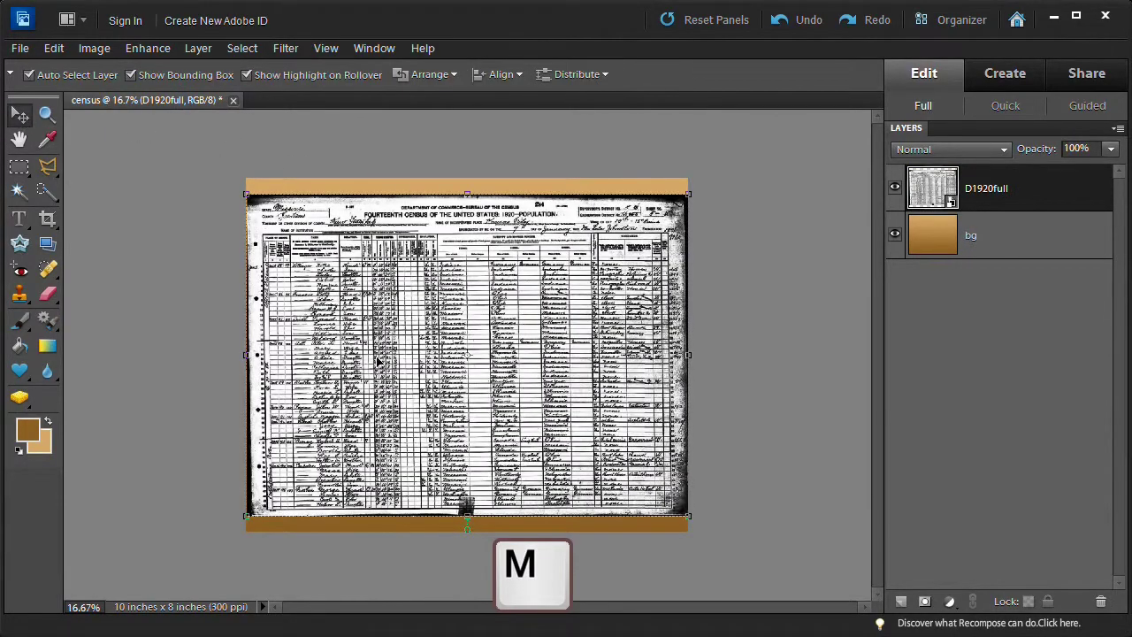
drag(689, 516, 661, 493)
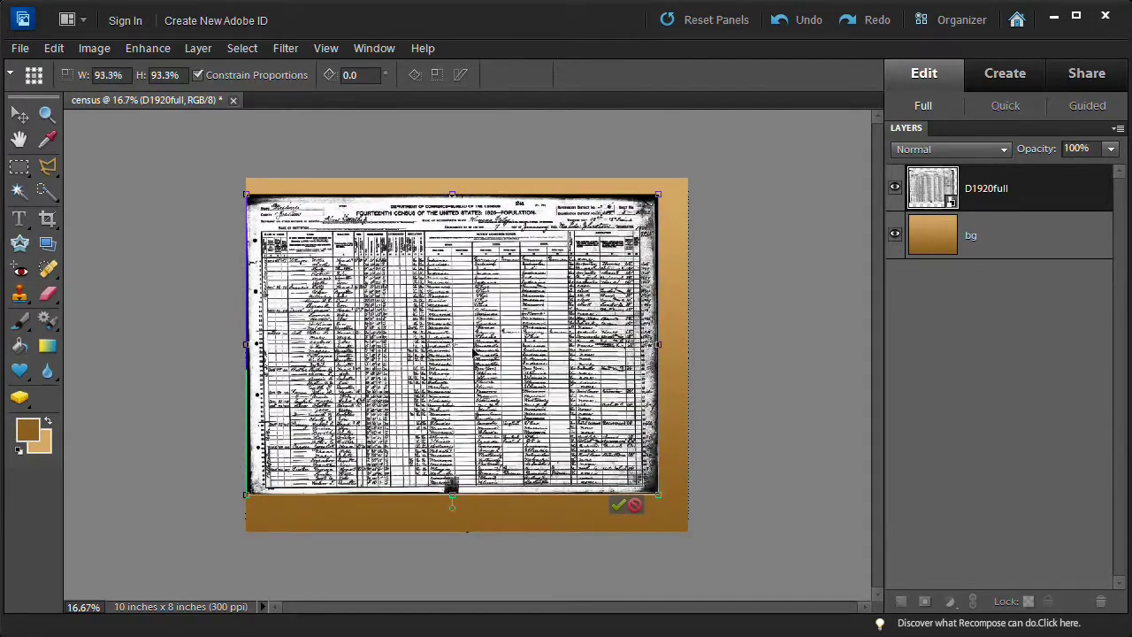
drag(463, 347, 477, 362)
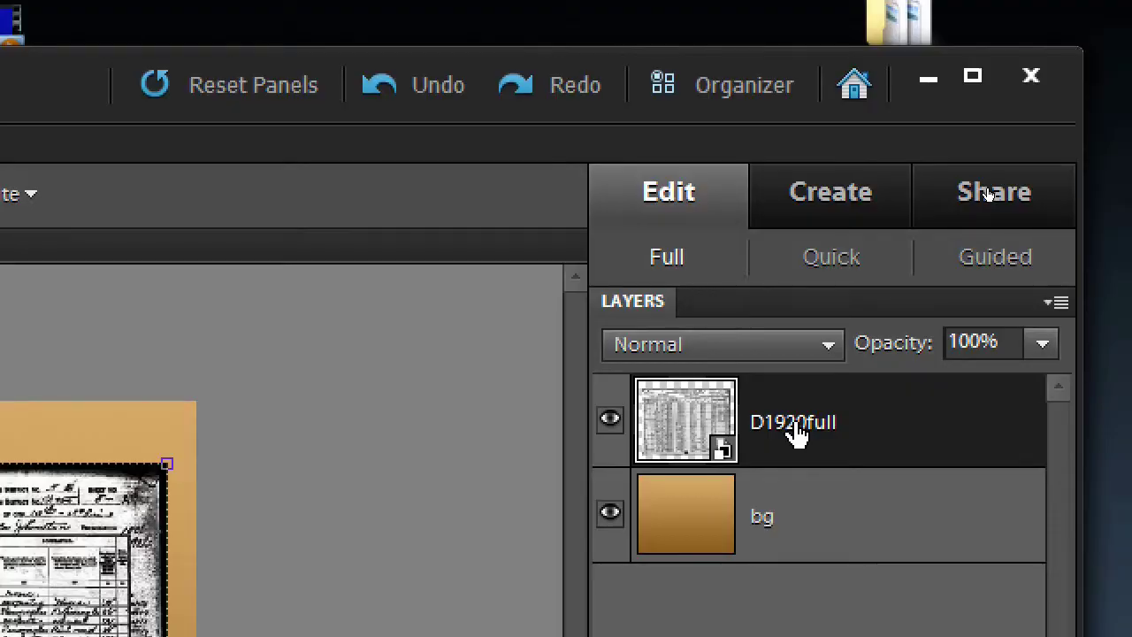
Rename the placed scan's layer to 'census orig'
double_click(796, 424)
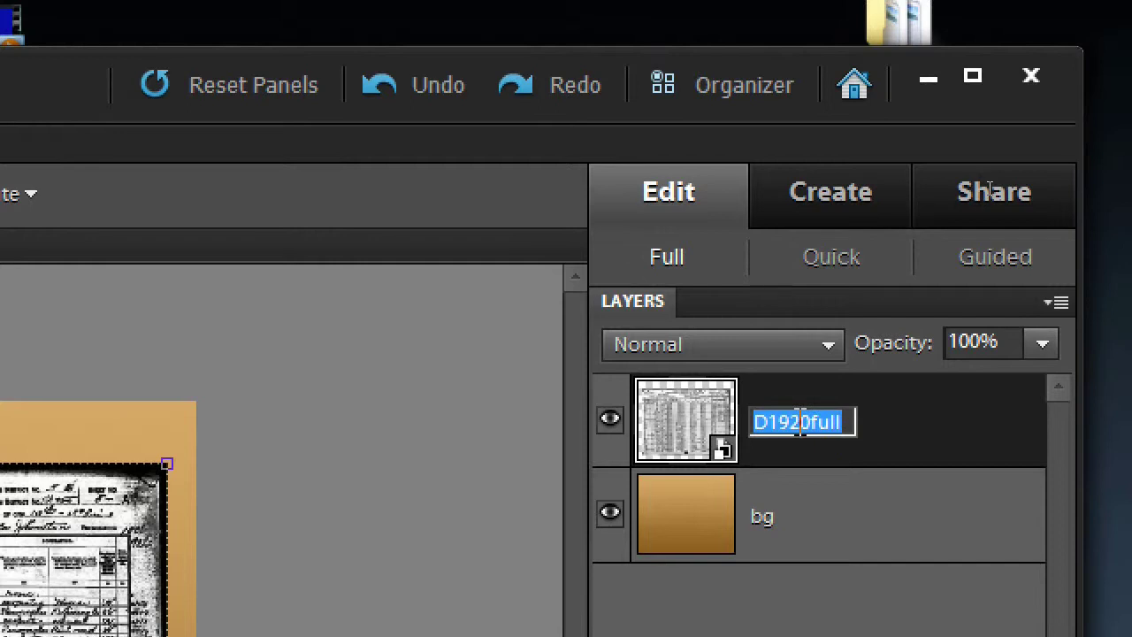
text(cens)
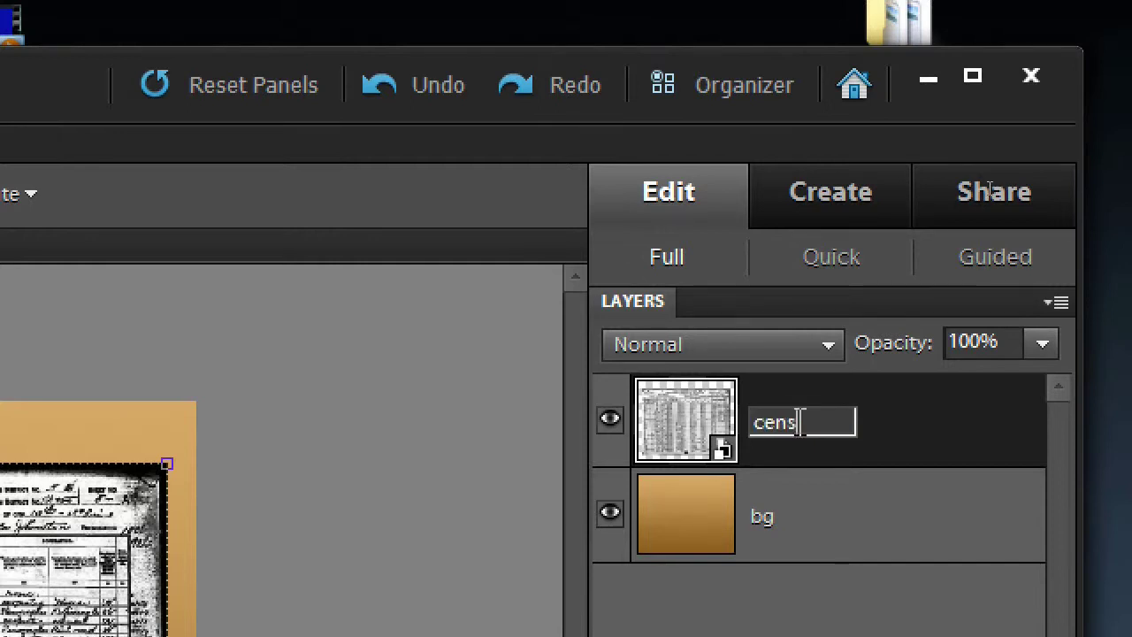
text(us orig)
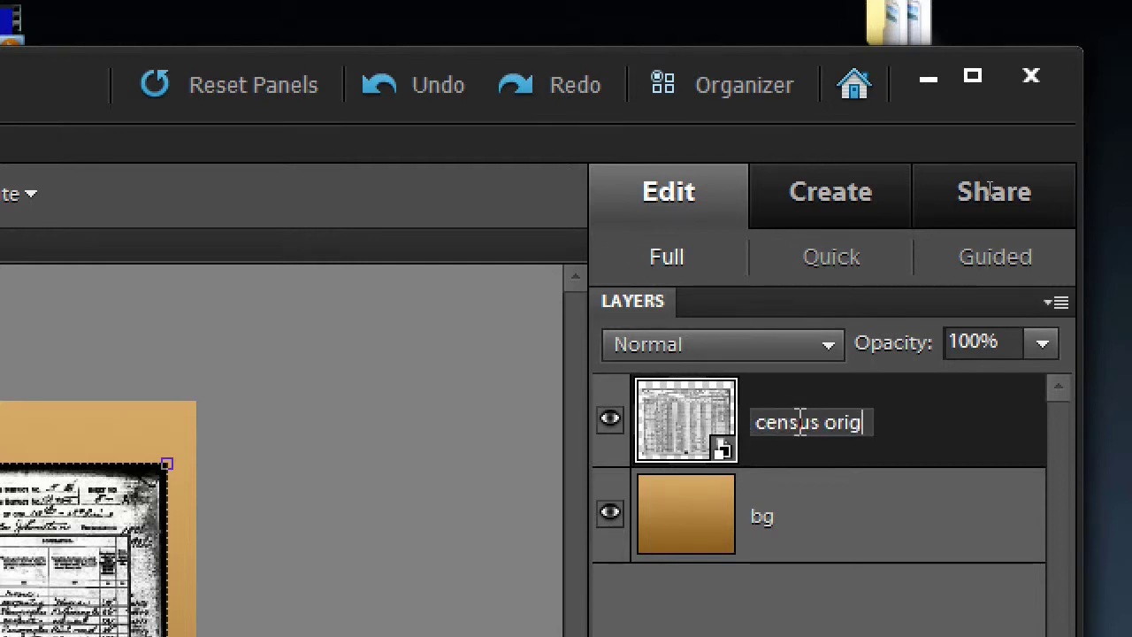
key(Return)
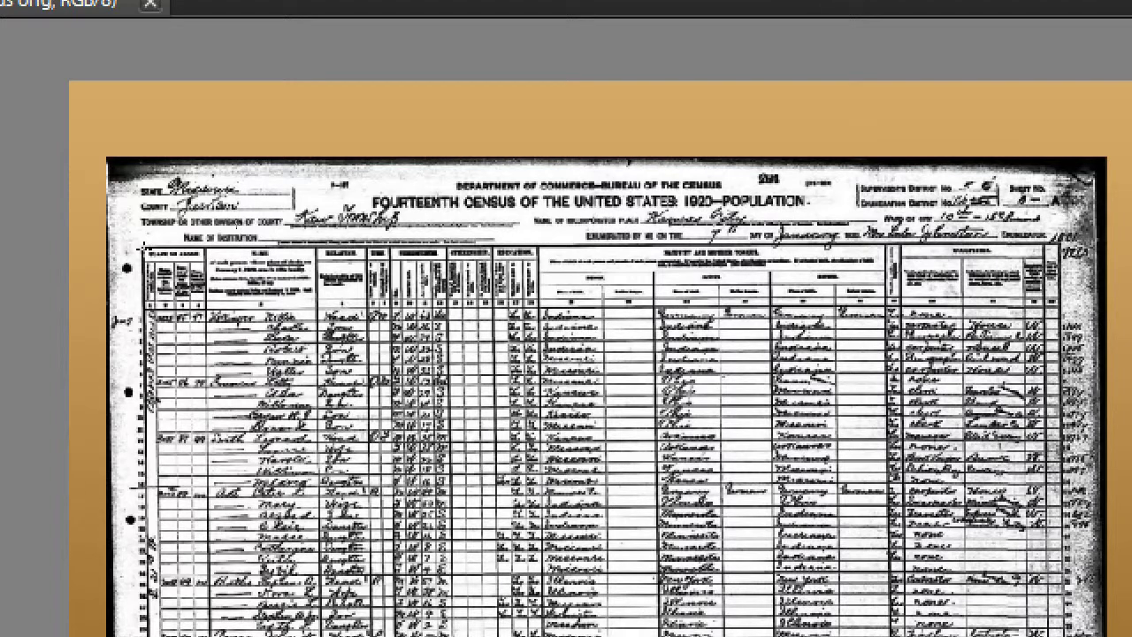
Rotate the census scan level by drawing a straighten line along its header
drag(146, 248, 930, 263)
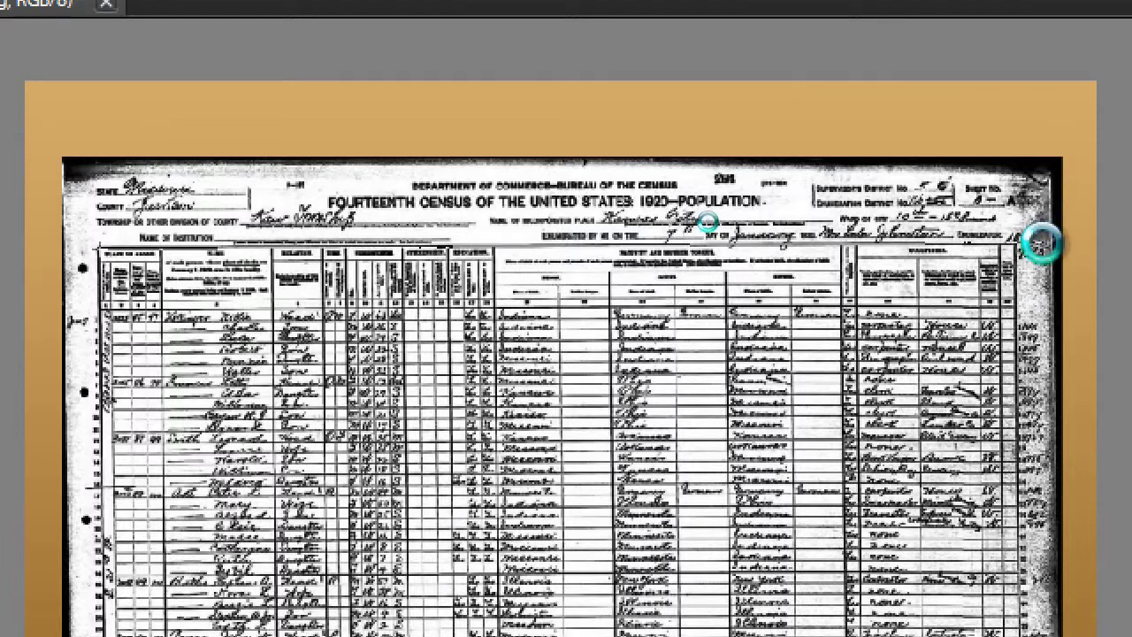
key(Return)
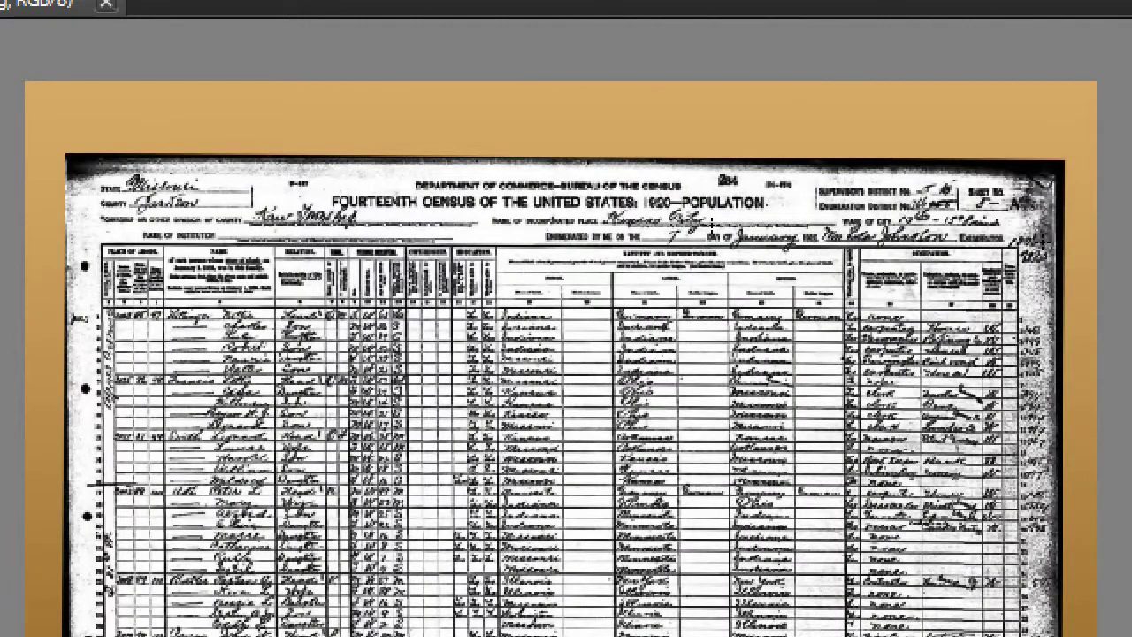
key(m)
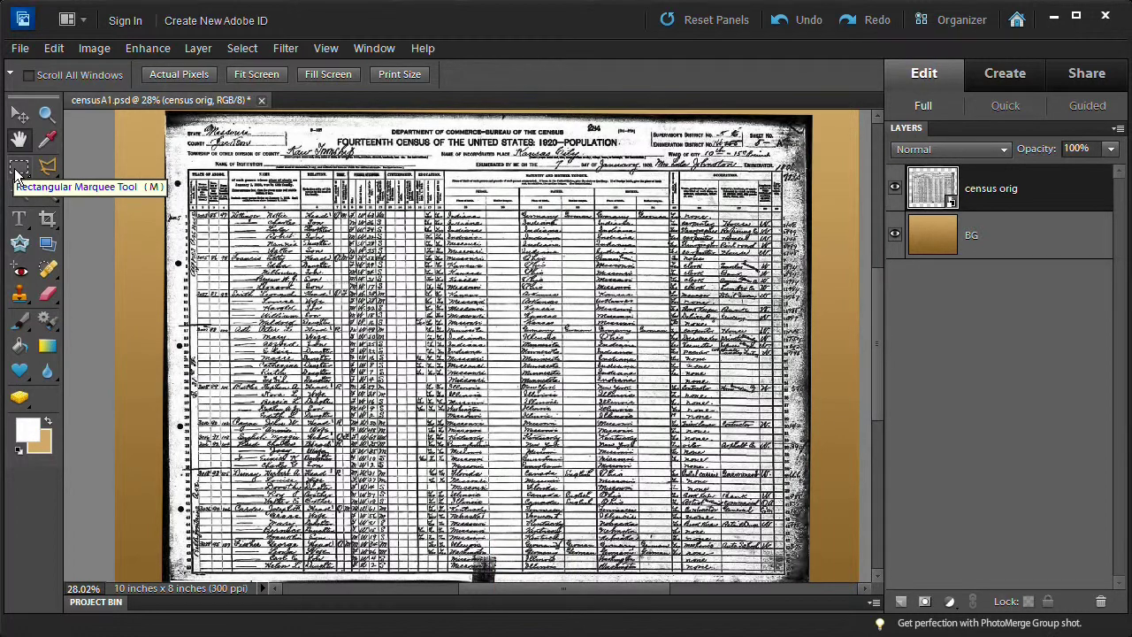
Copy the census page without its ragged edges to a new layer named 'census crop'
click(17, 168)
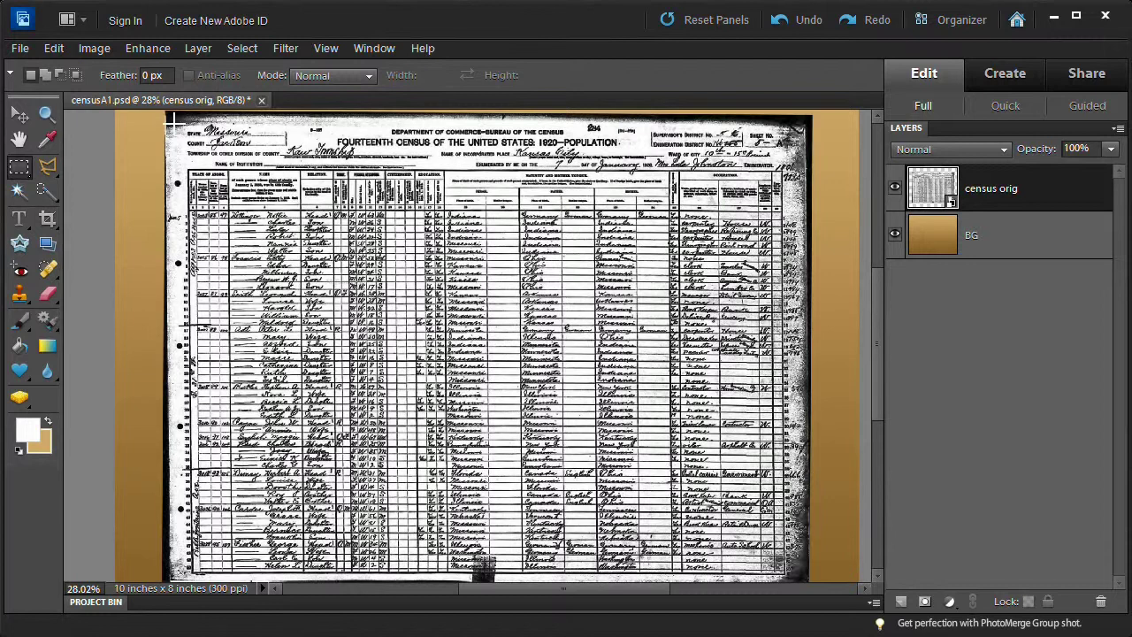
drag(174, 117, 606, 301)
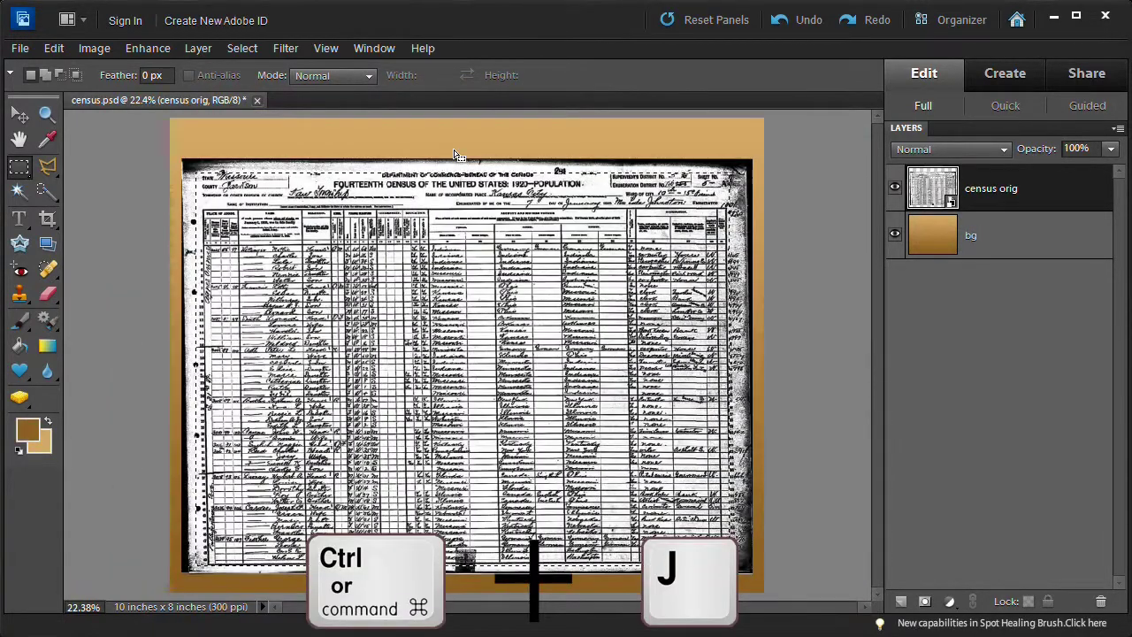
key(ctrl+j)
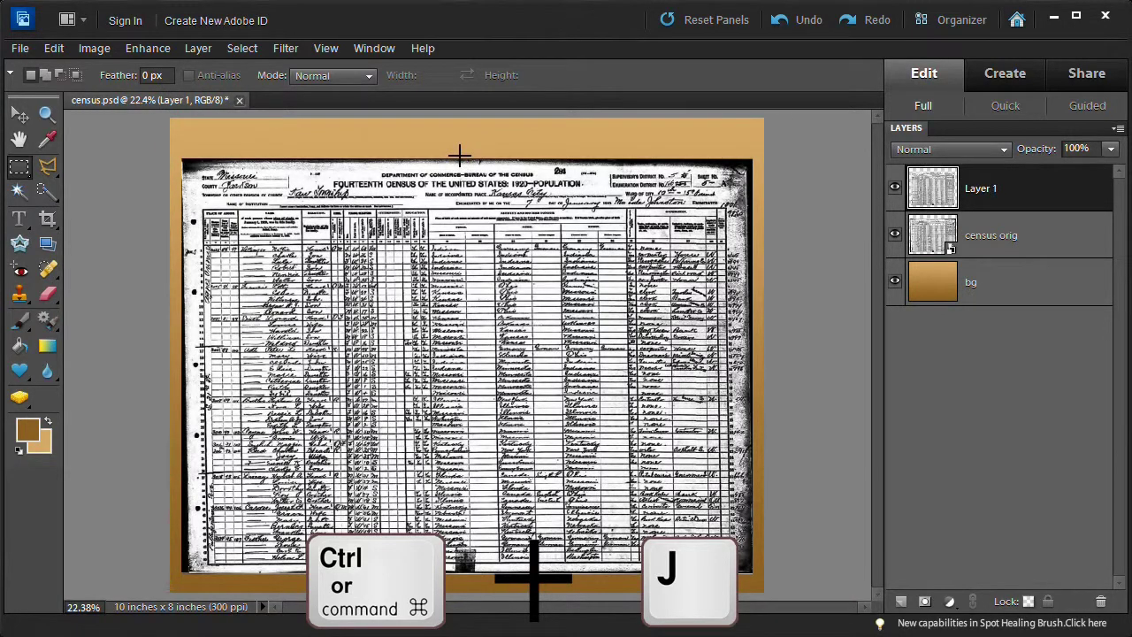
double_click(981, 189)
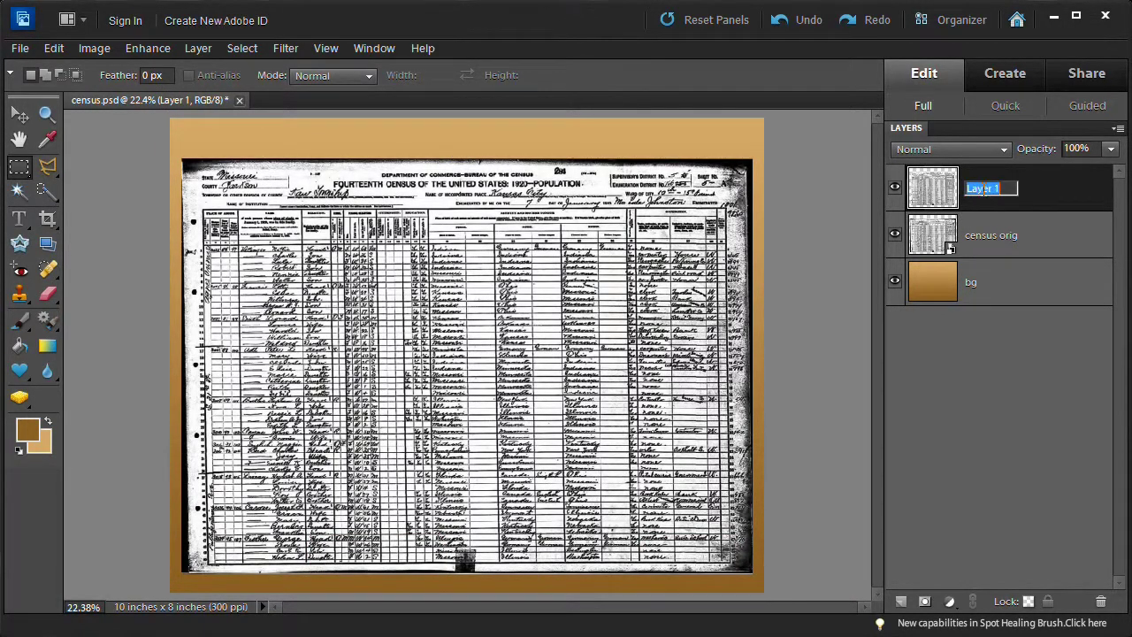
text(census crop)
key(Return)
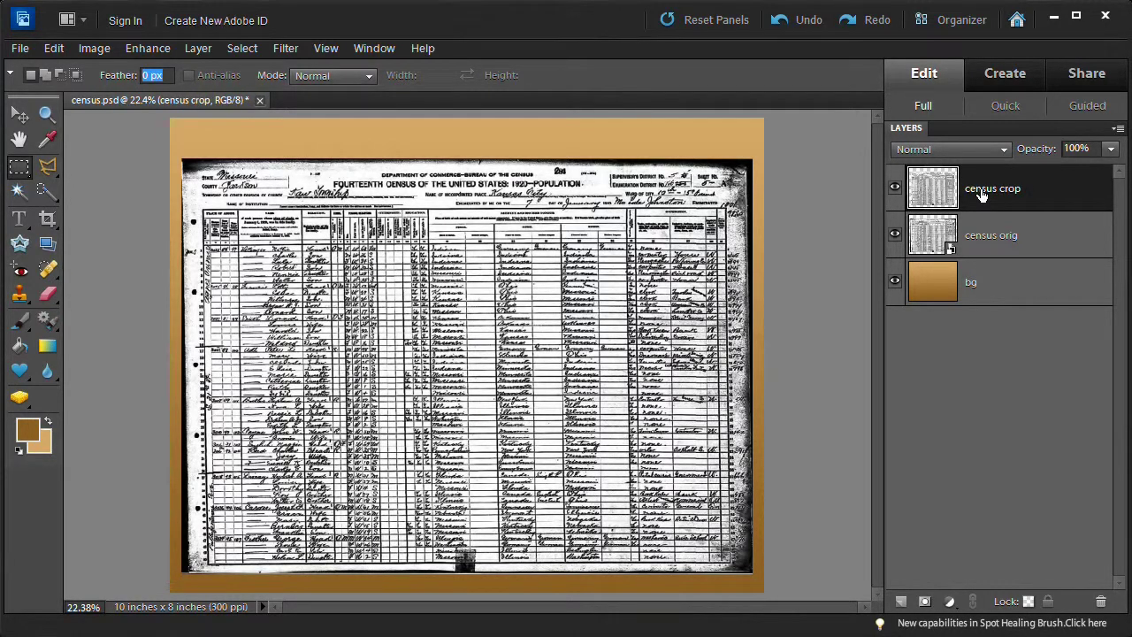
Move census orig below bg, hide it, and select the census crop layer
drag(1009, 242, 996, 306)
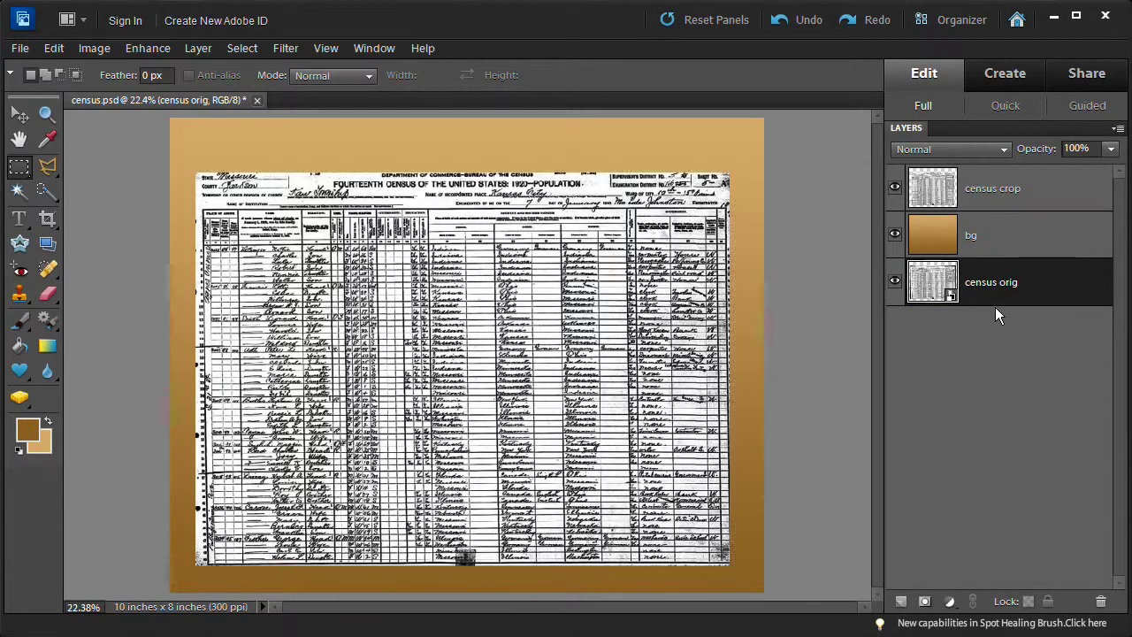
click(895, 283)
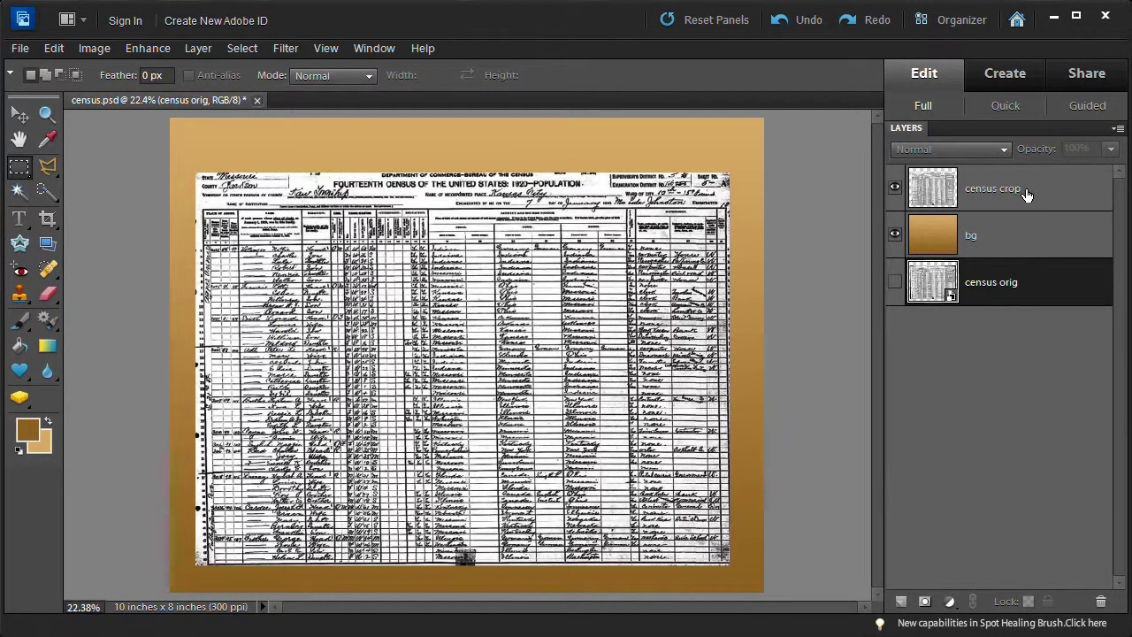
click(1025, 194)
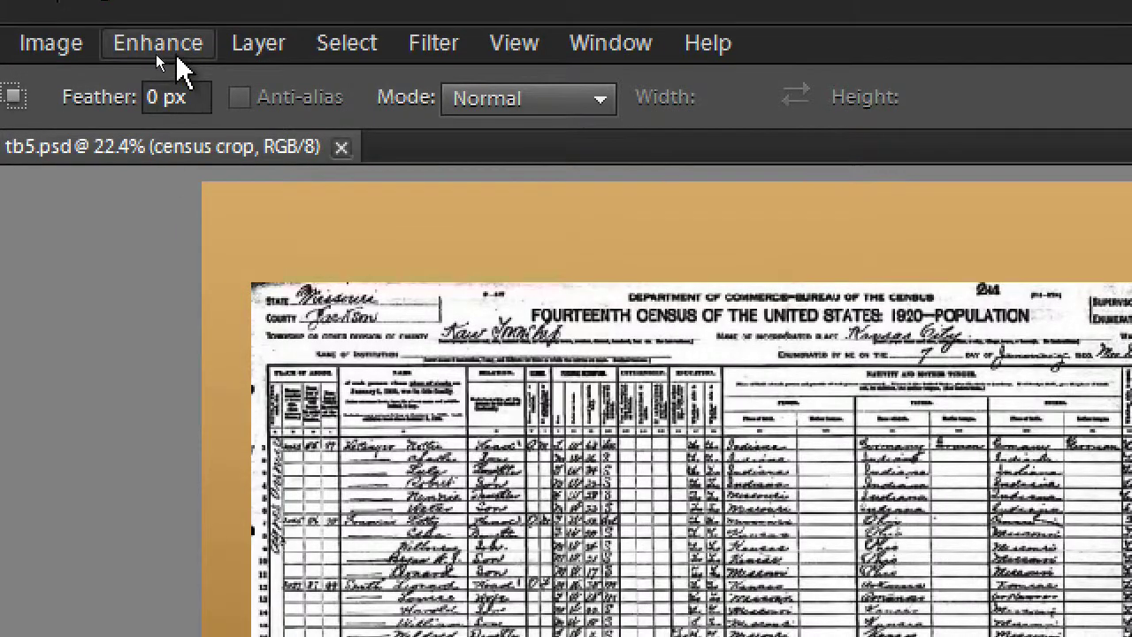
Apply Brightness 12 and Contrast 16 to the census crop layer
click(152, 51)
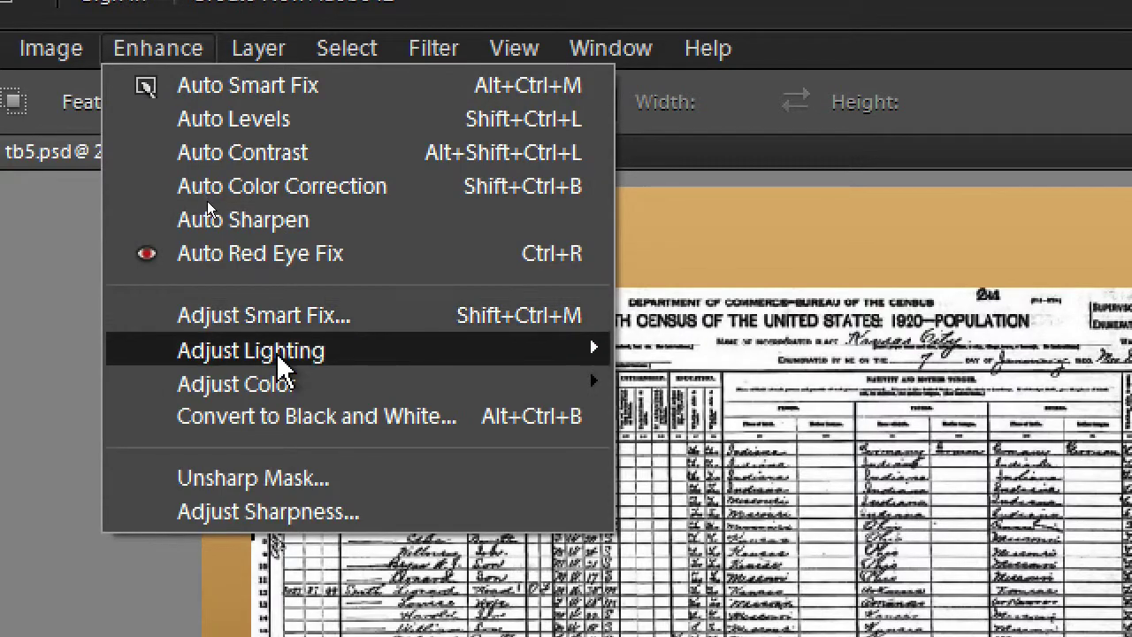
mouse_move(281, 358)
click(654, 352)
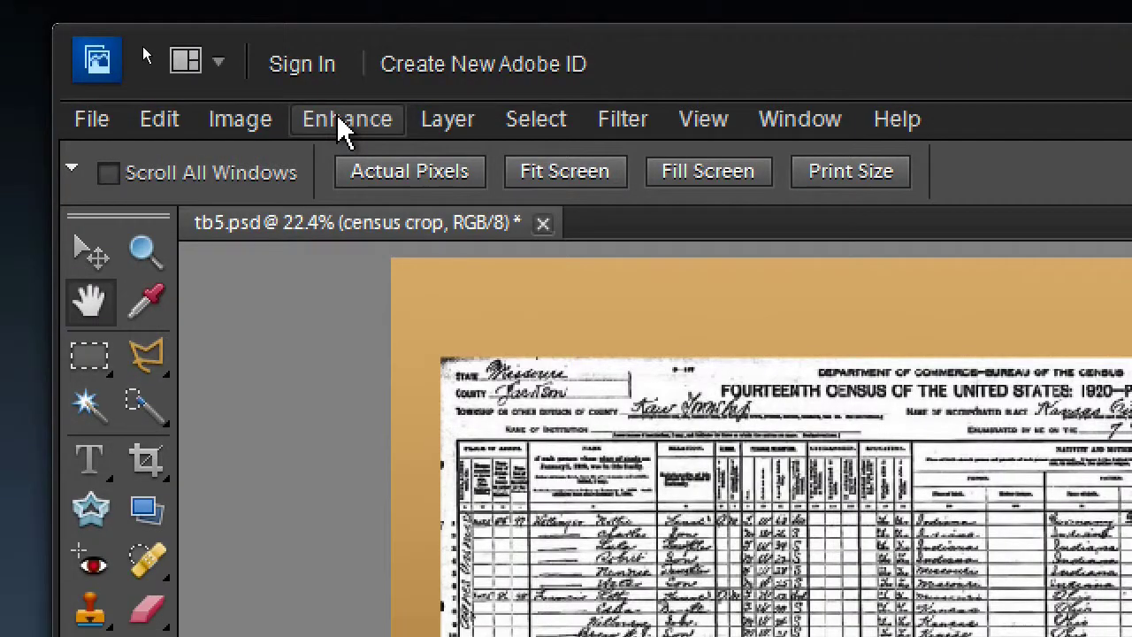
click(339, 120)
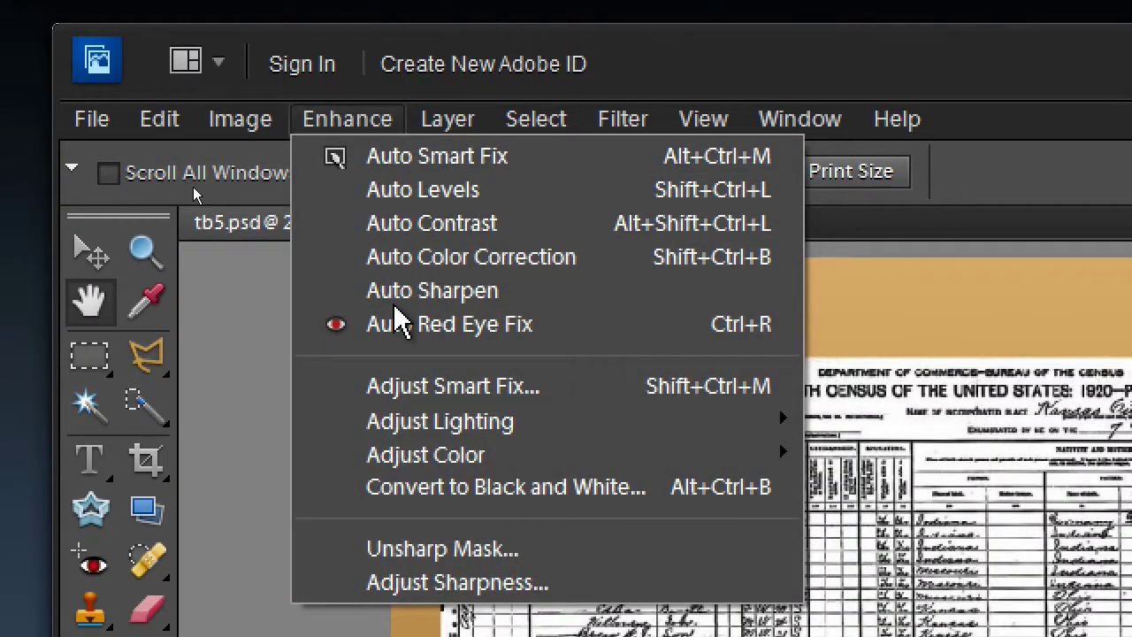
mouse_move(498, 433)
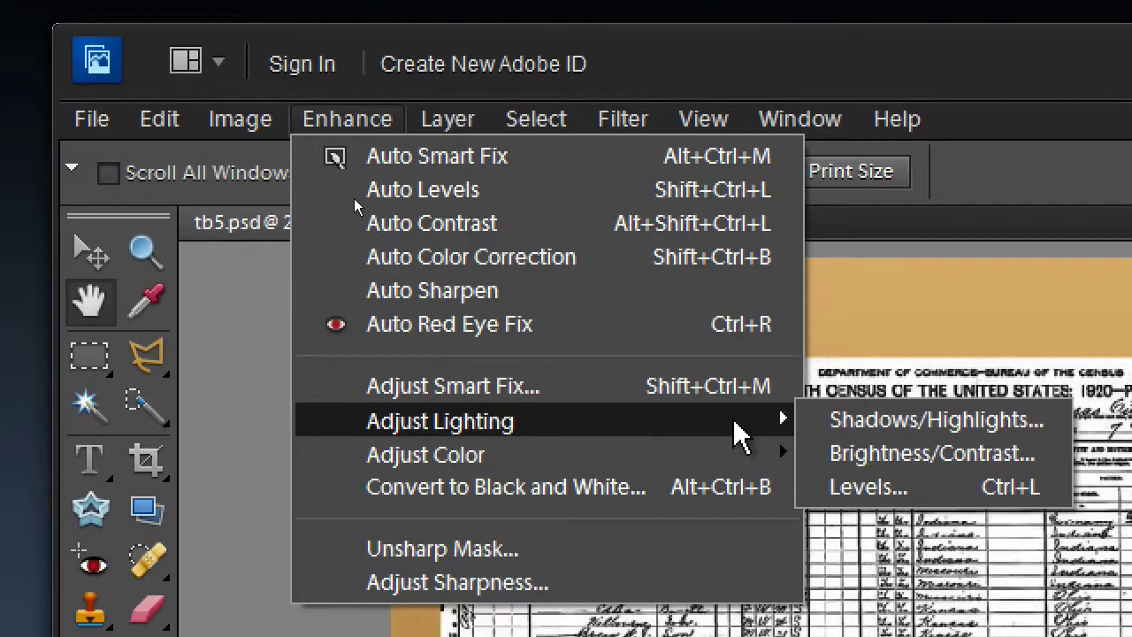
click(862, 458)
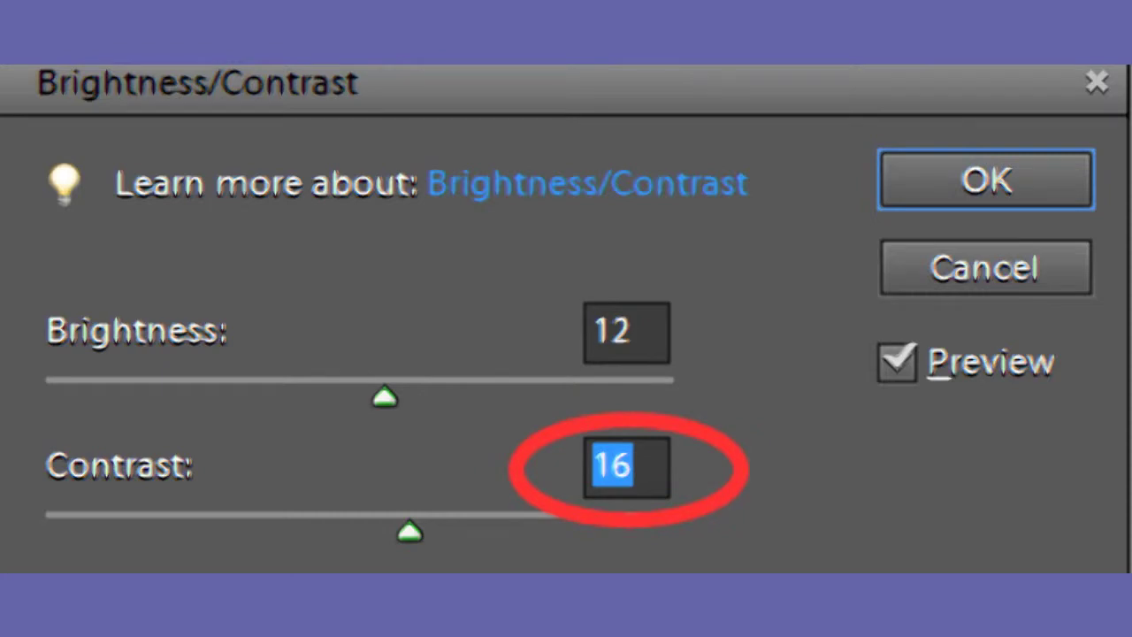
key(m)
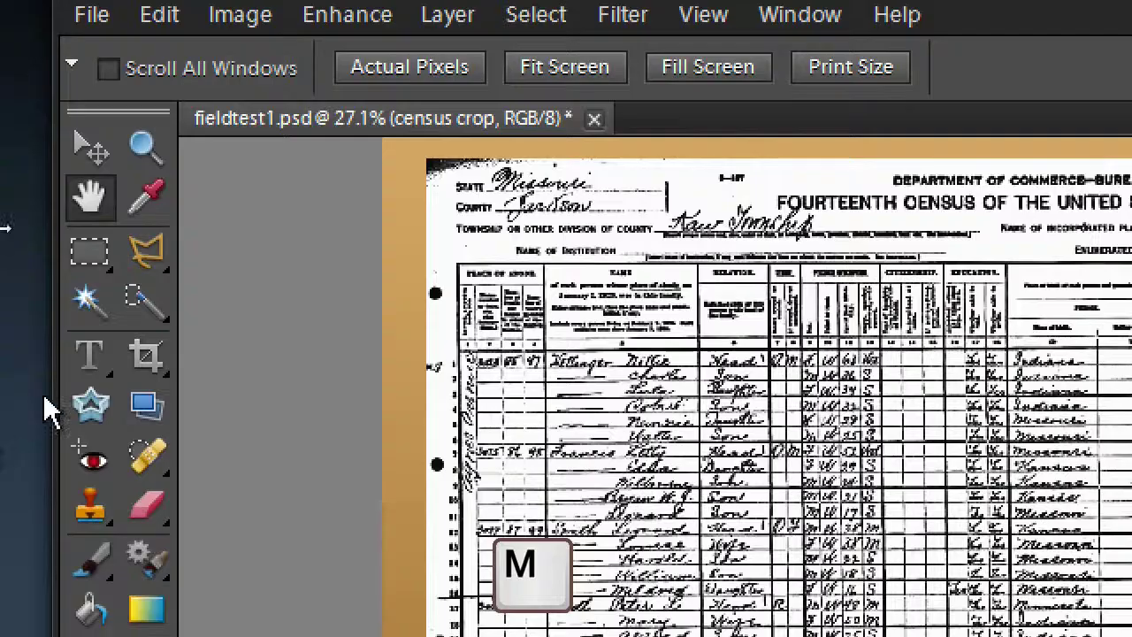
Copy the census header strip onto its own new layer named 'census top'
click(88, 257)
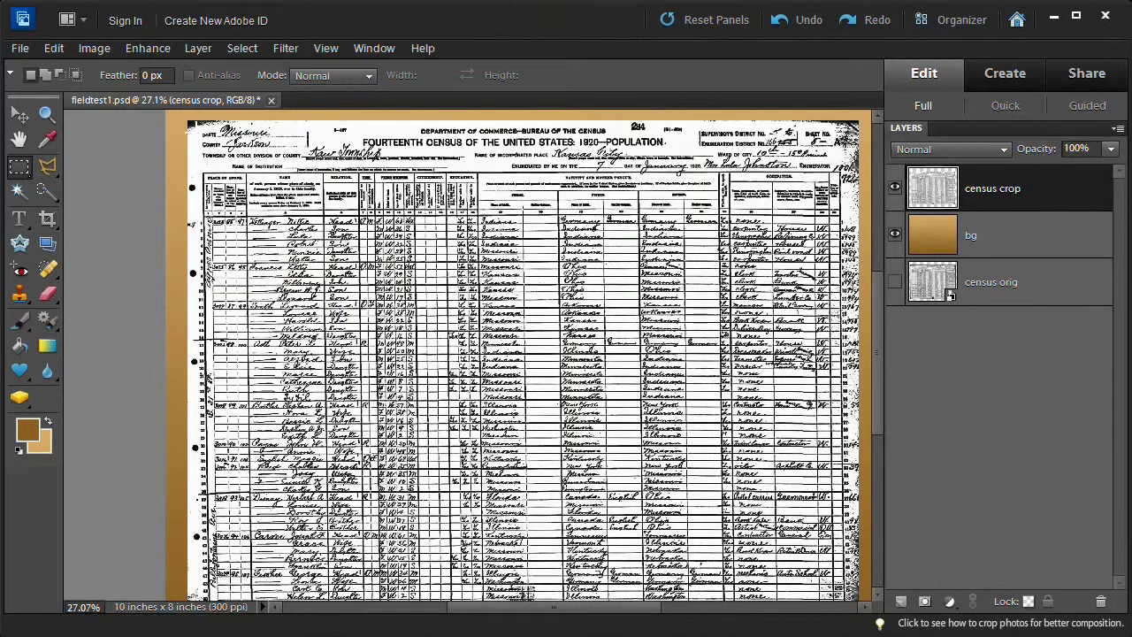
drag(191, 129, 228, 252)
drag(399, 278, 828, 243)
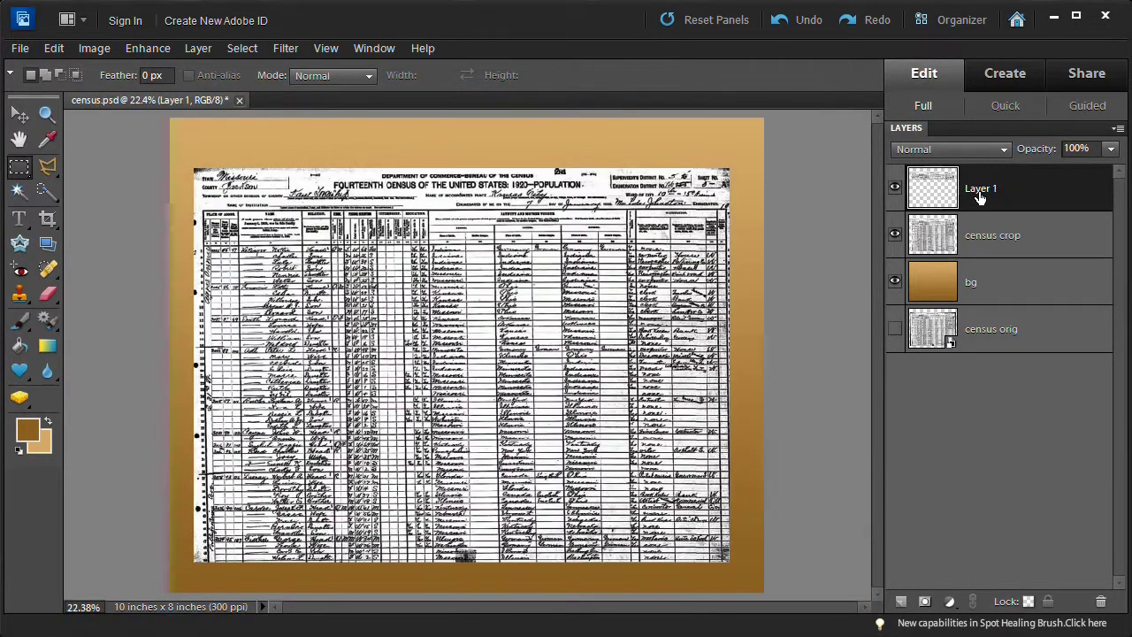
double_click(980, 194)
text(census top)
key(Return)
click(979, 196)
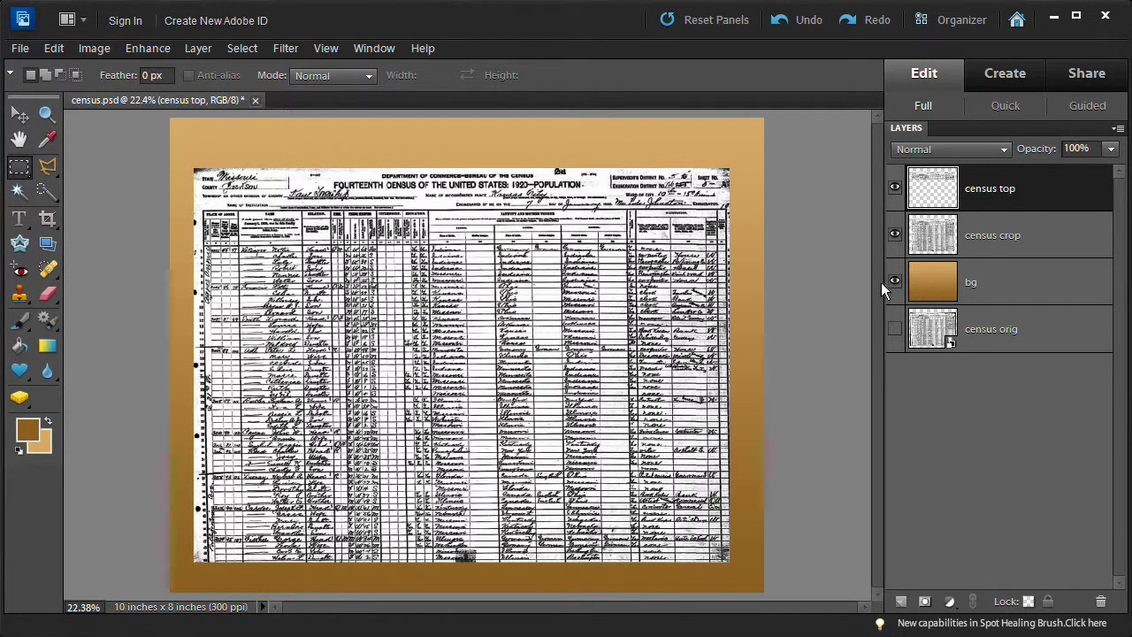
Hide census crop and tear a jagged bottom edge into the census top strip
click(895, 235)
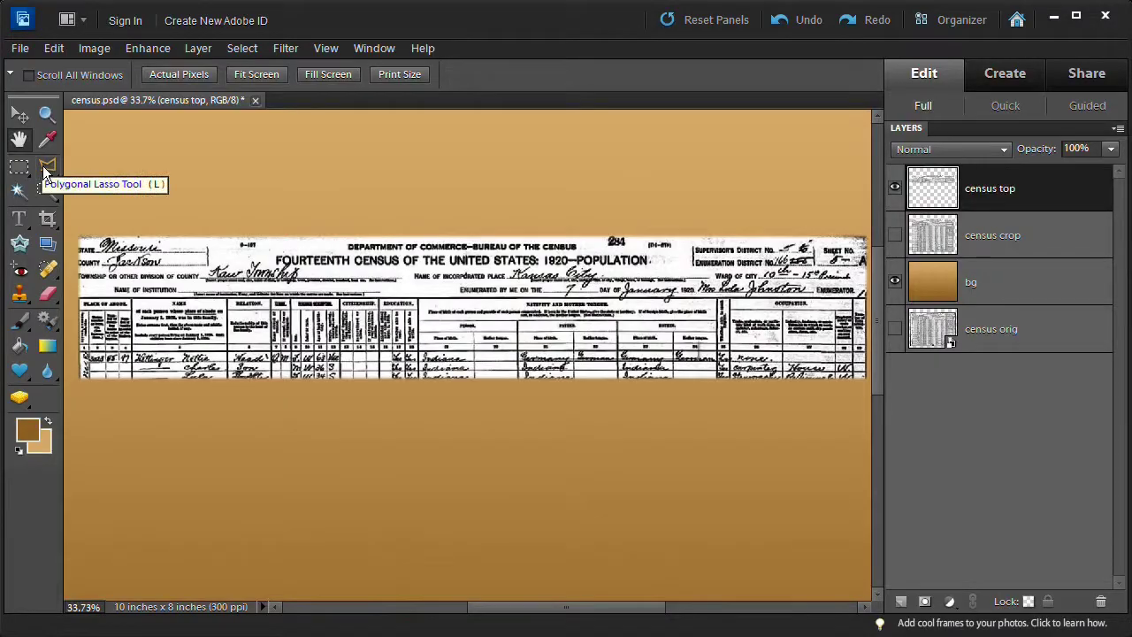
click(608, 314)
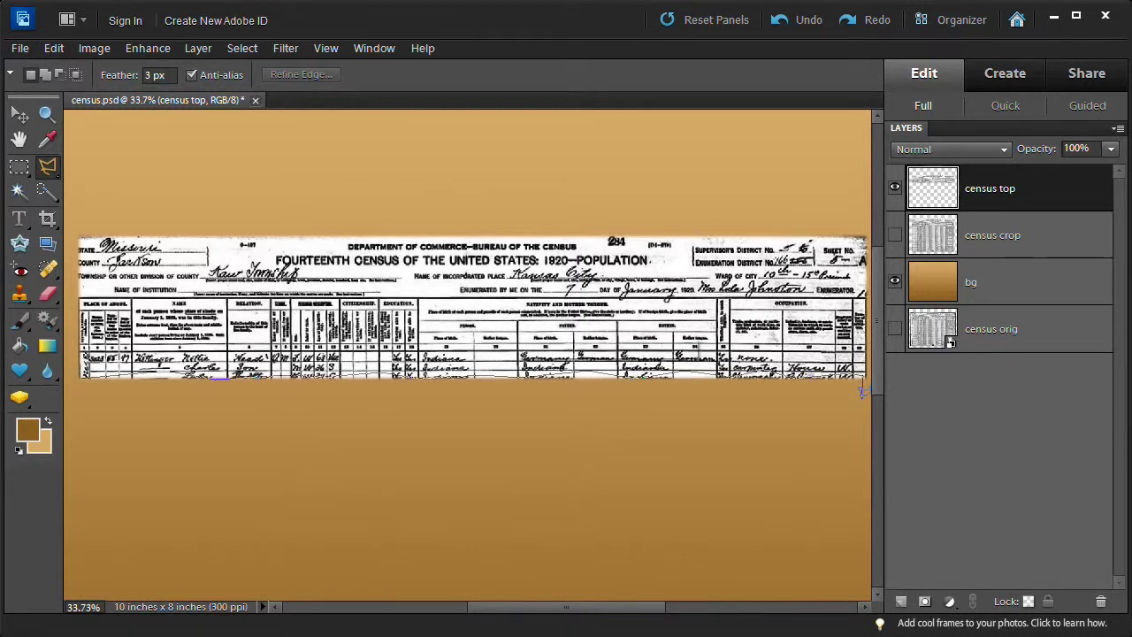
click(862, 389)
click(187, 397)
double_click(193, 380)
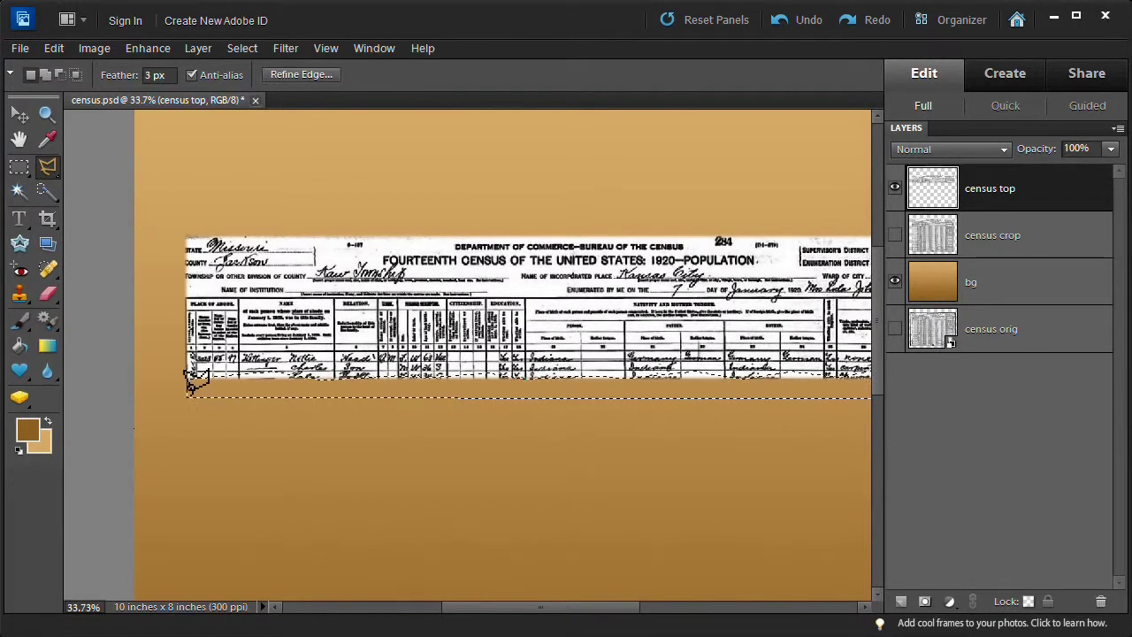
key(Delete)
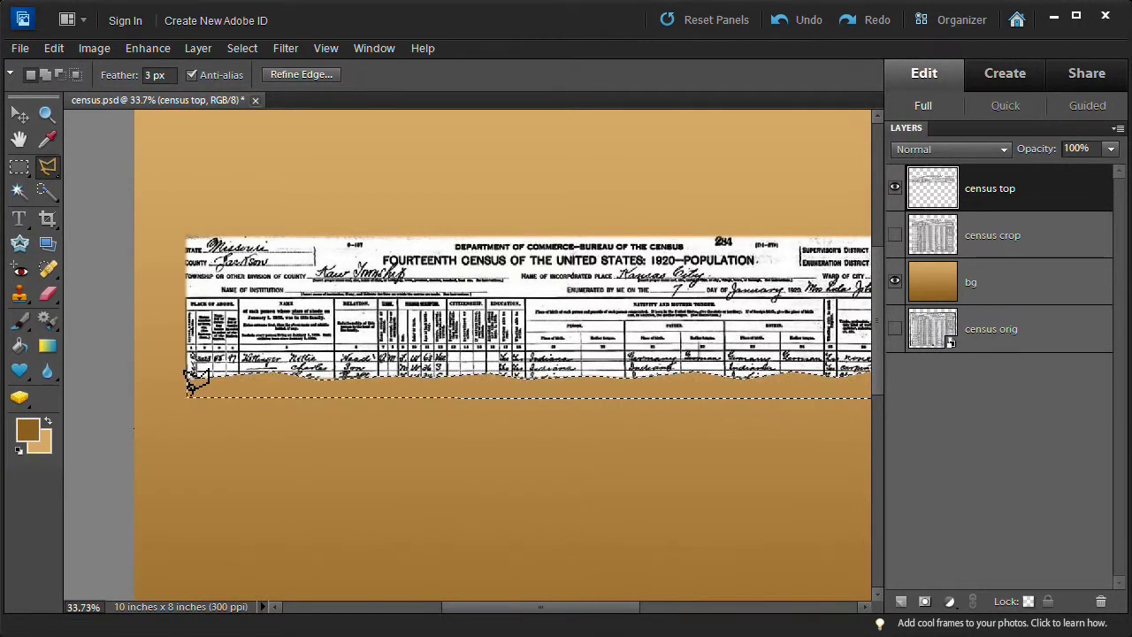
key(ctrl+d)
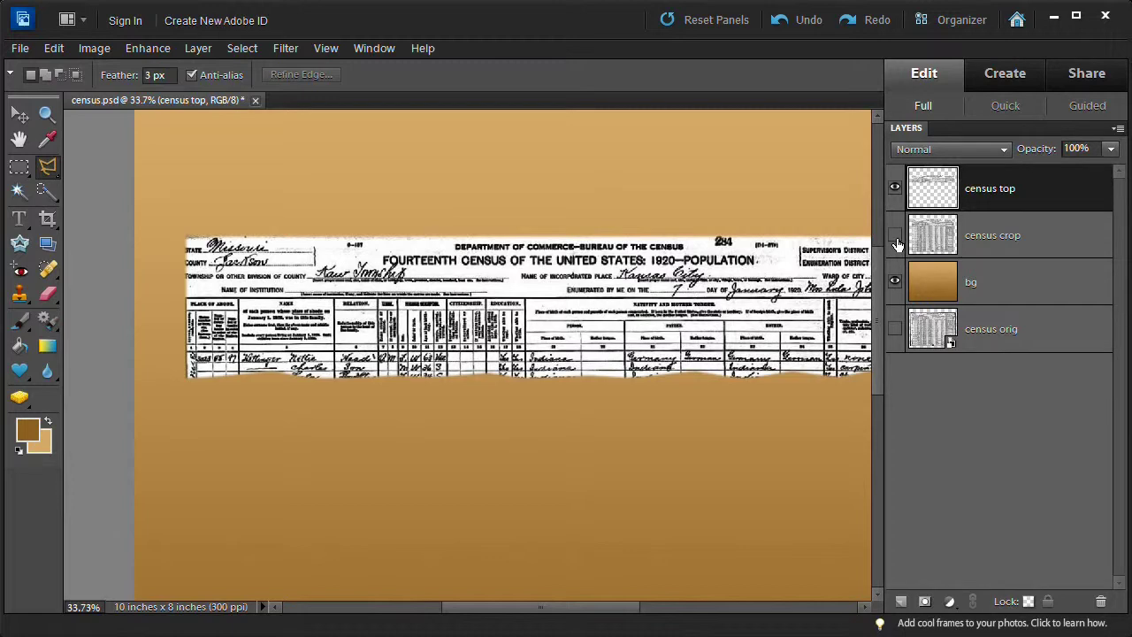
Show and select the census crop layer with the Rectangular Marquee ready
click(894, 235)
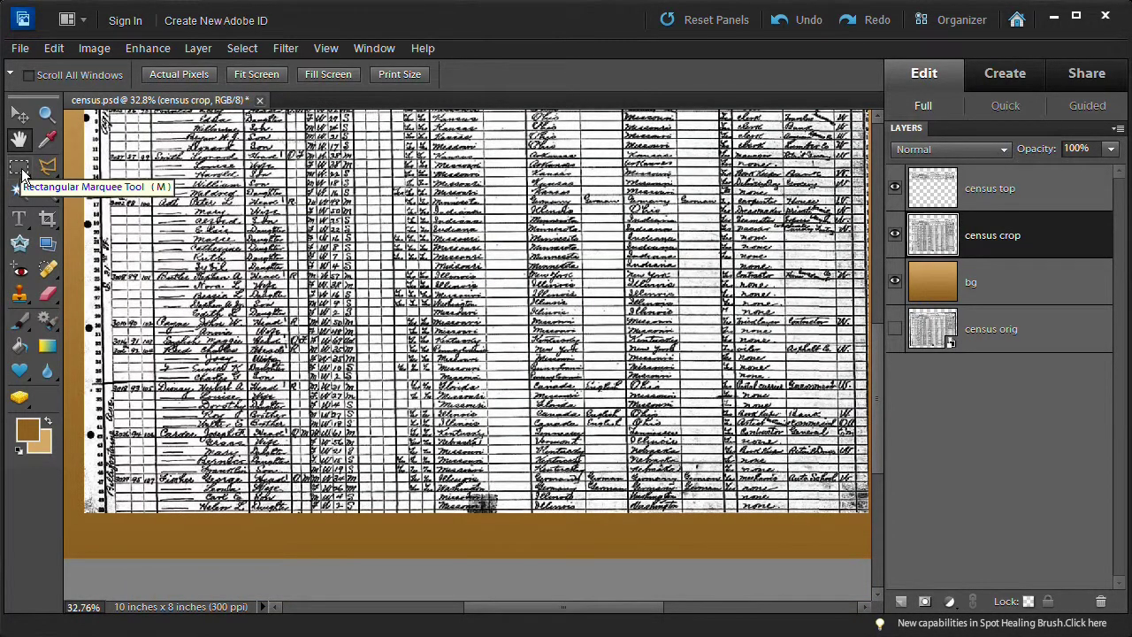
key(m)
click(22, 173)
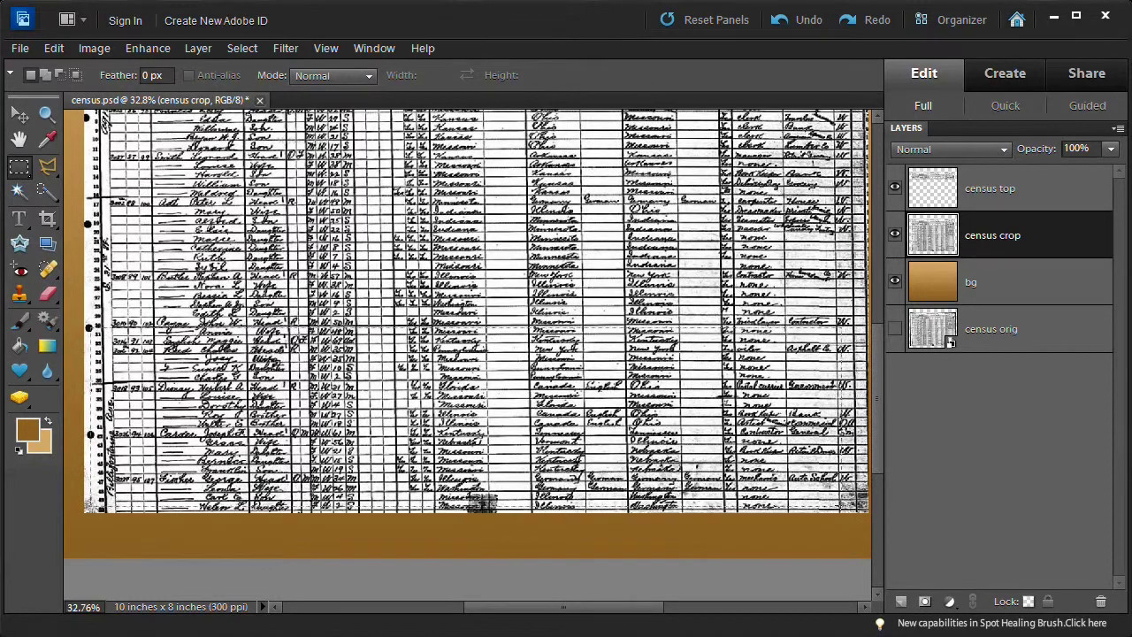
Copy the lower census rows to census bottom, raise paper color to the top, and hide census crop
key(ctrl+j)
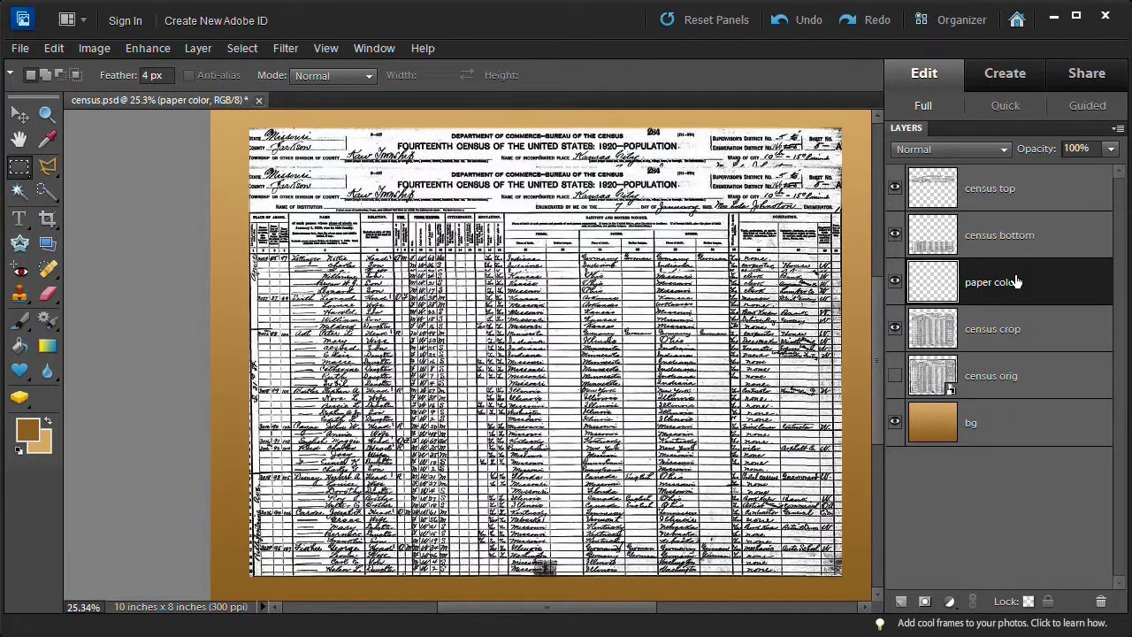
drag(1017, 282, 1025, 183)
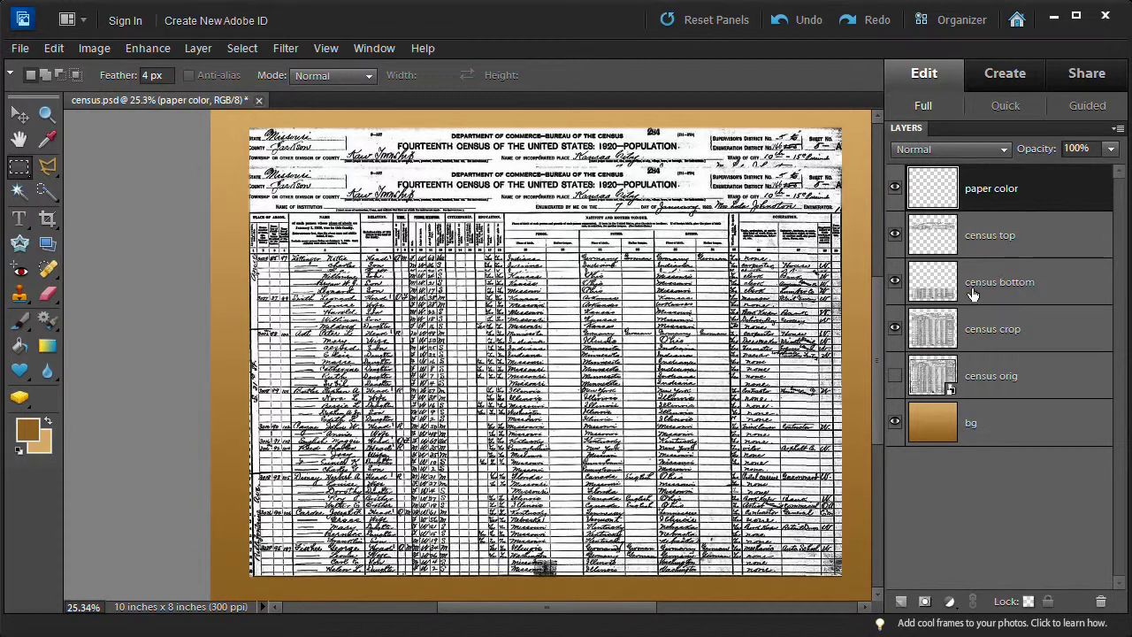
click(895, 329)
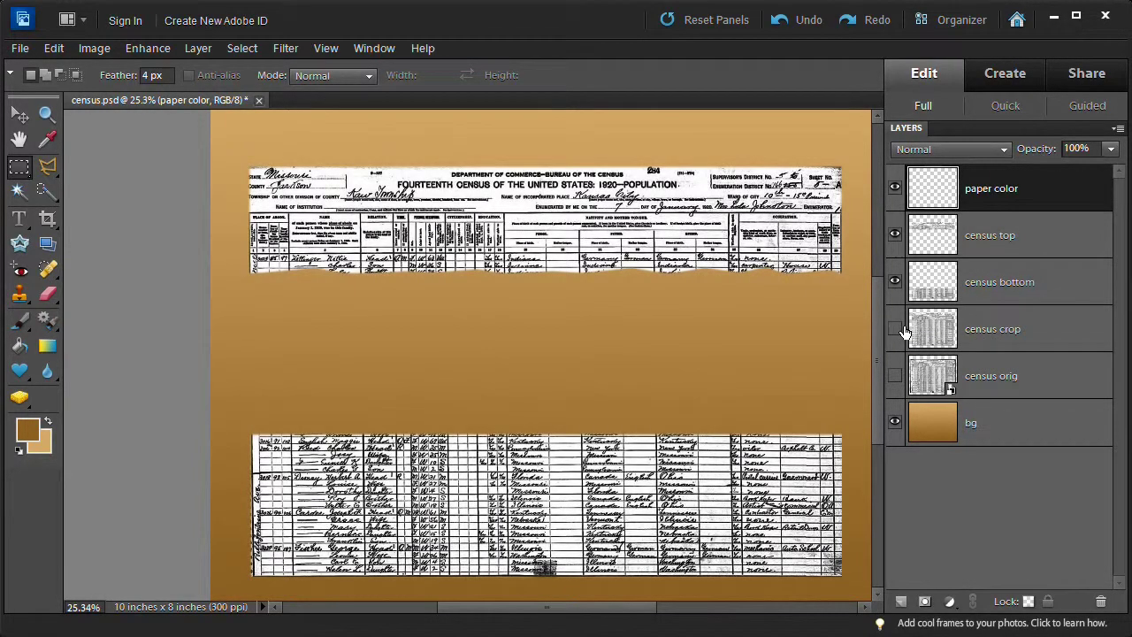
Tear a jagged top edge into the census bottom strip and clear the selection
click(983, 284)
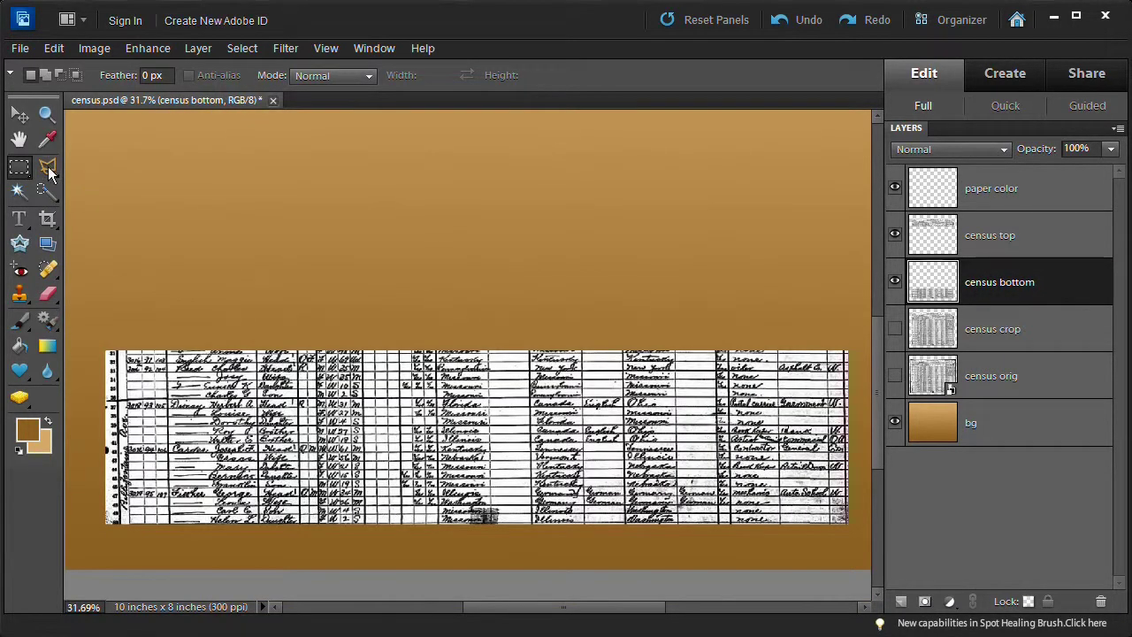
click(48, 166)
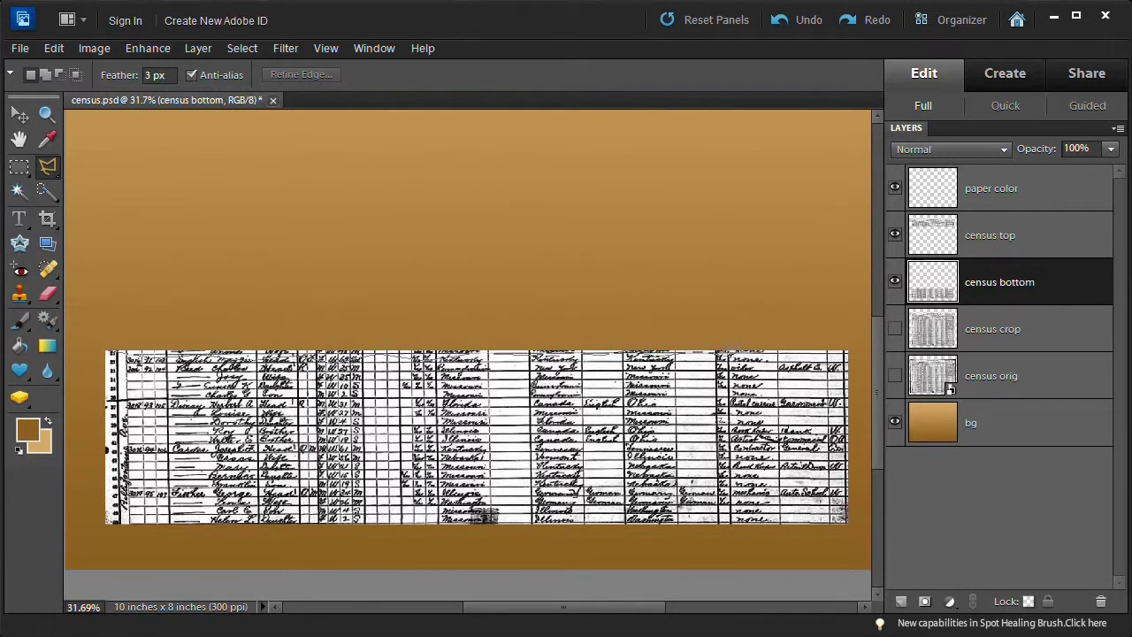
click(854, 330)
click(110, 330)
double_click(109, 350)
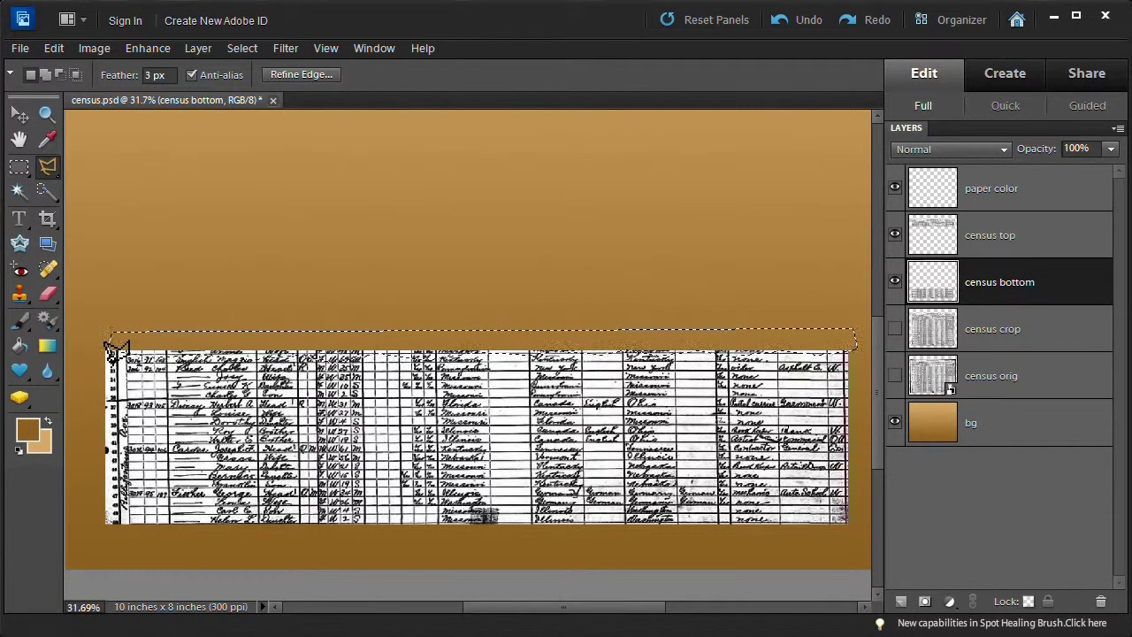
key(Delete)
click(113, 358)
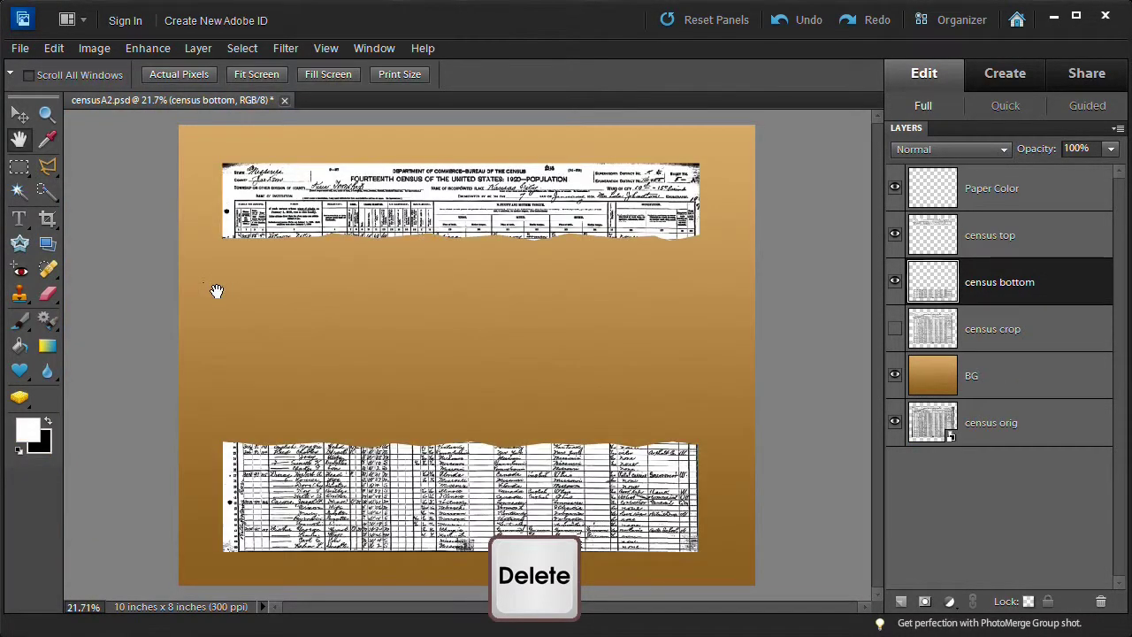
key(ctrl+d)
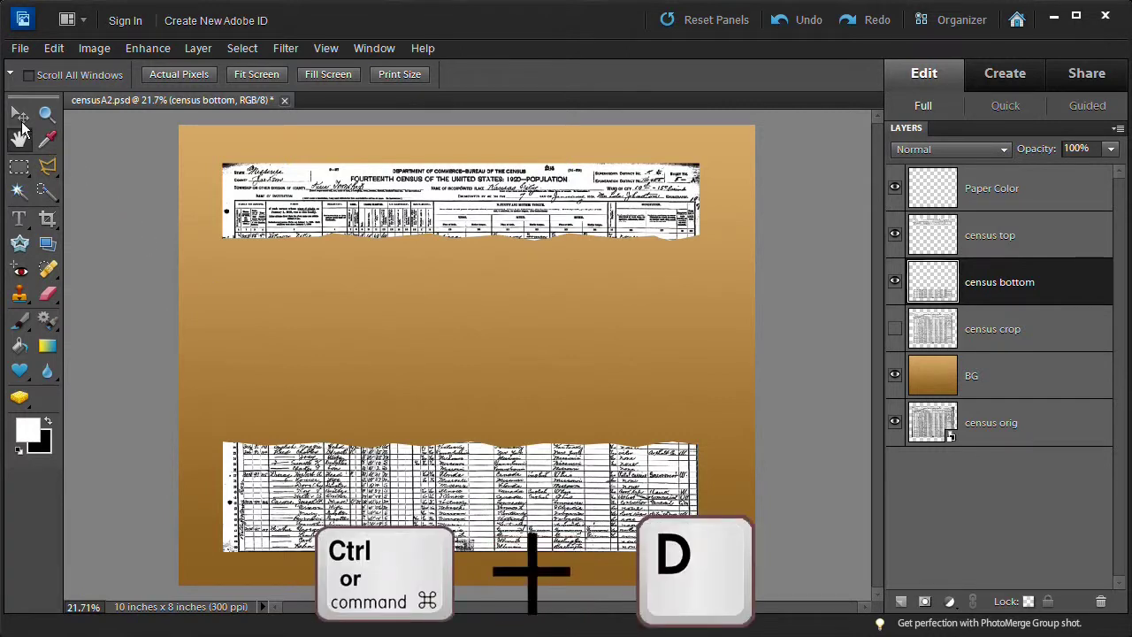
Nudge the census bottom strip slightly lower and move the census top strip just above it
click(19, 120)
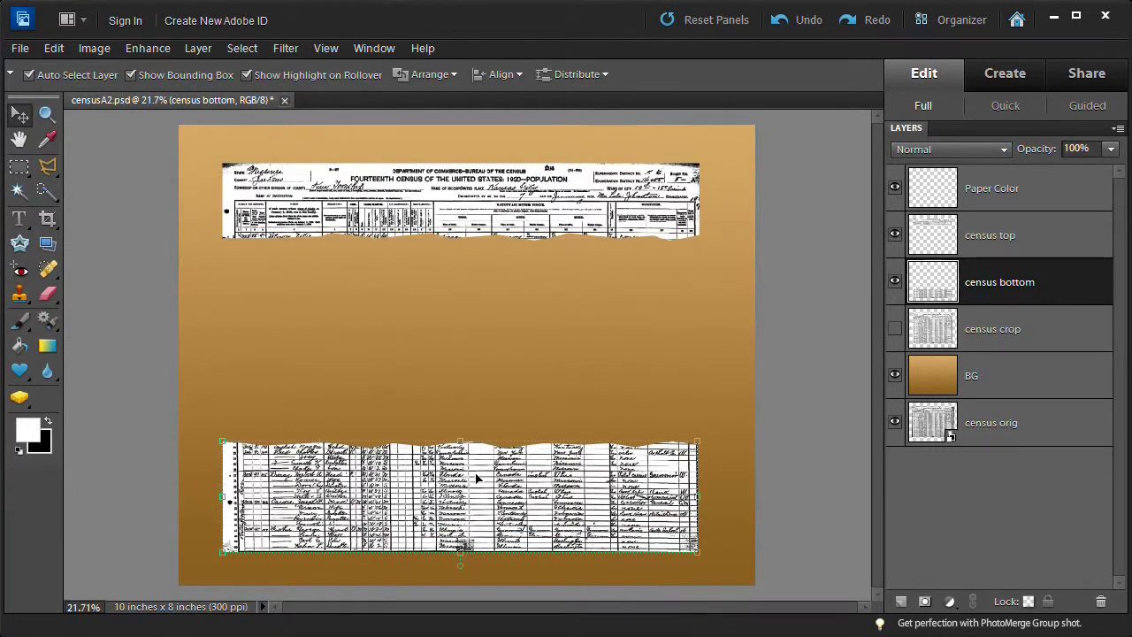
drag(476, 479, 476, 489)
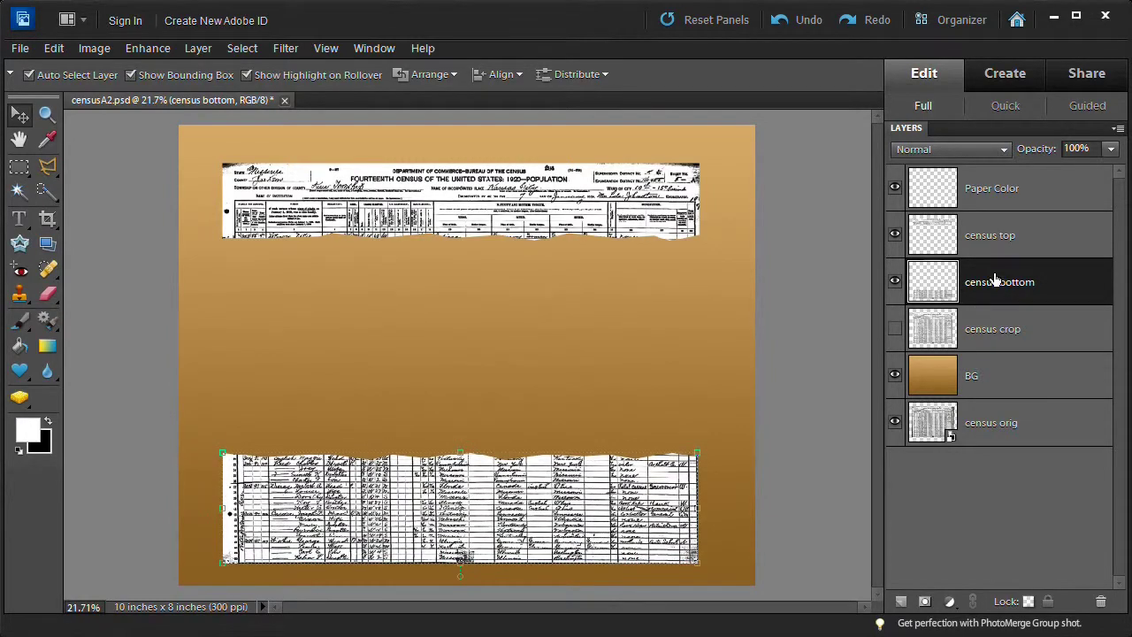
click(990, 241)
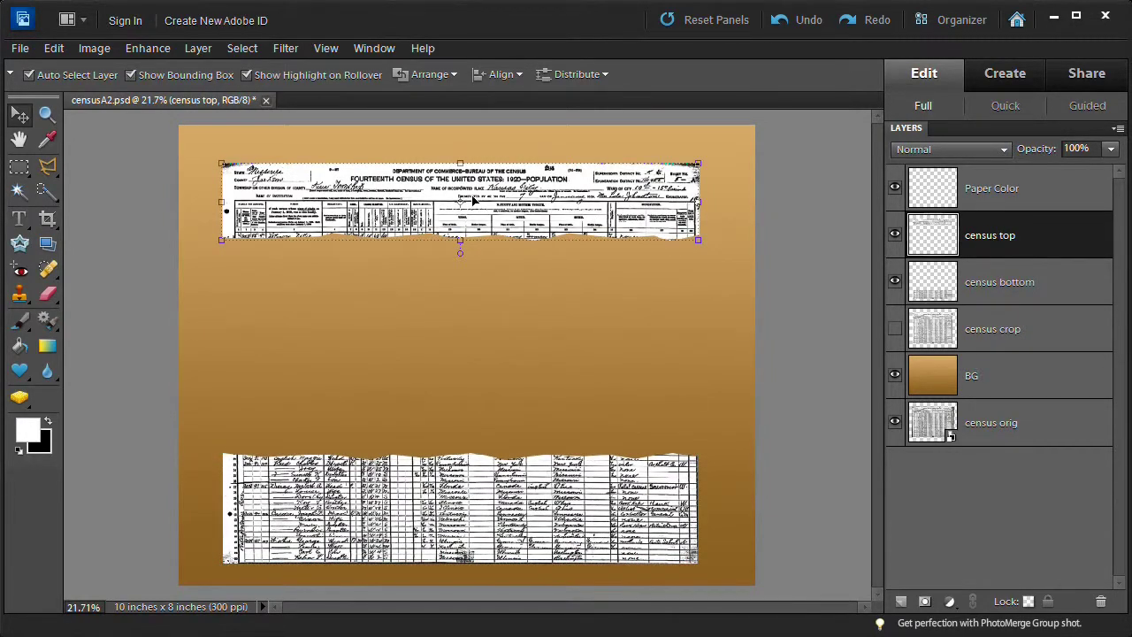
drag(473, 202, 466, 392)
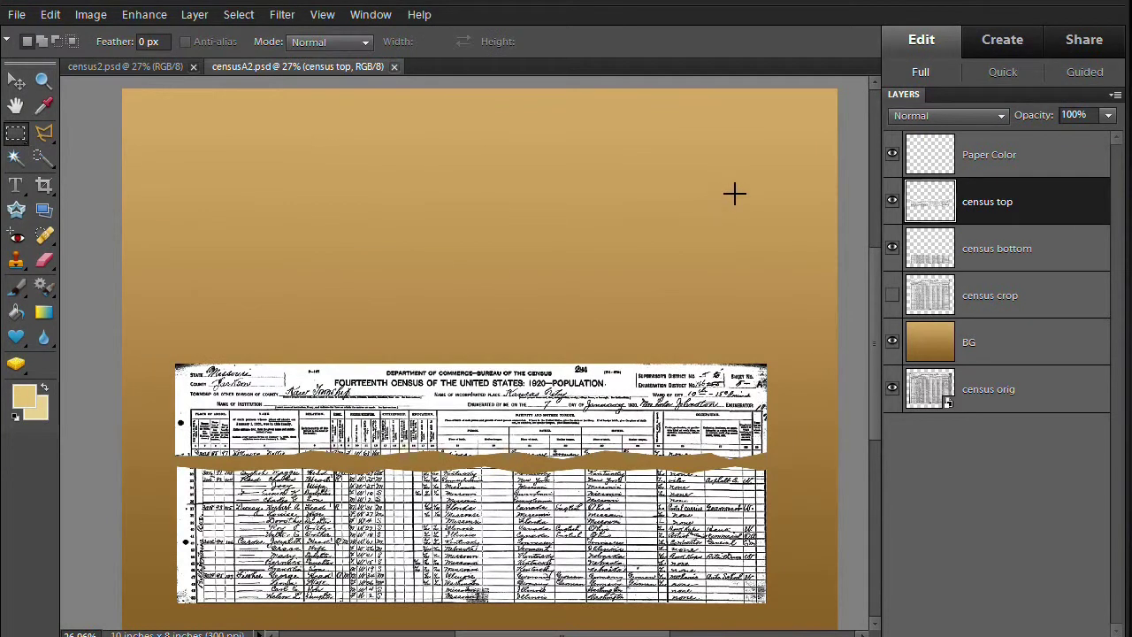
click(1002, 158)
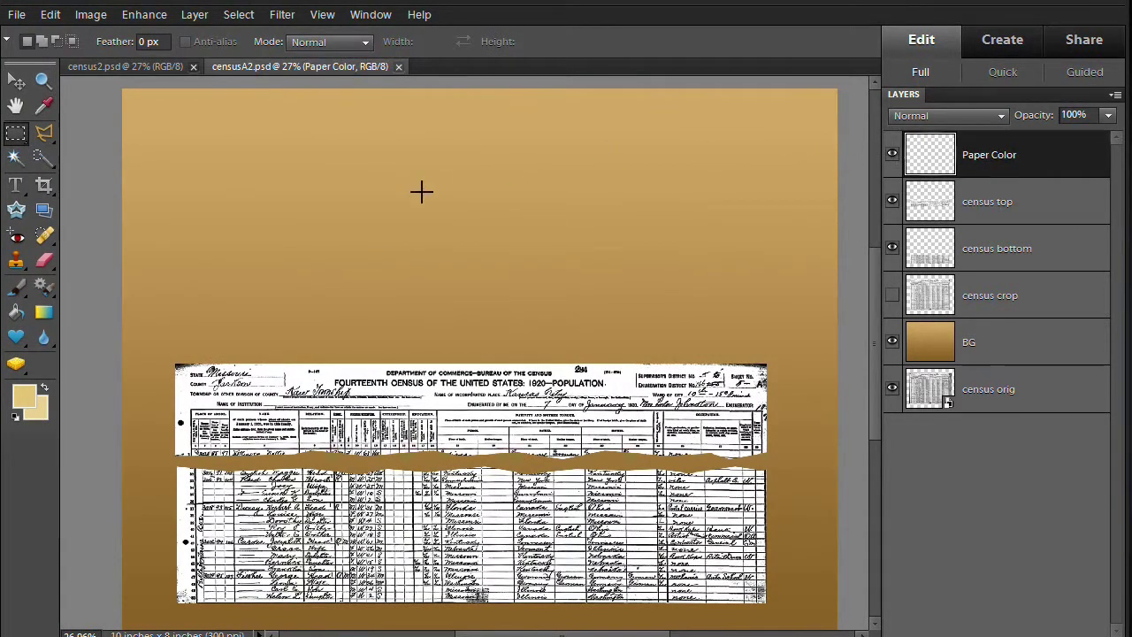
Pick a tan foreground colour, render clouds into the lower strip's selection, then deselect
click(24, 399)
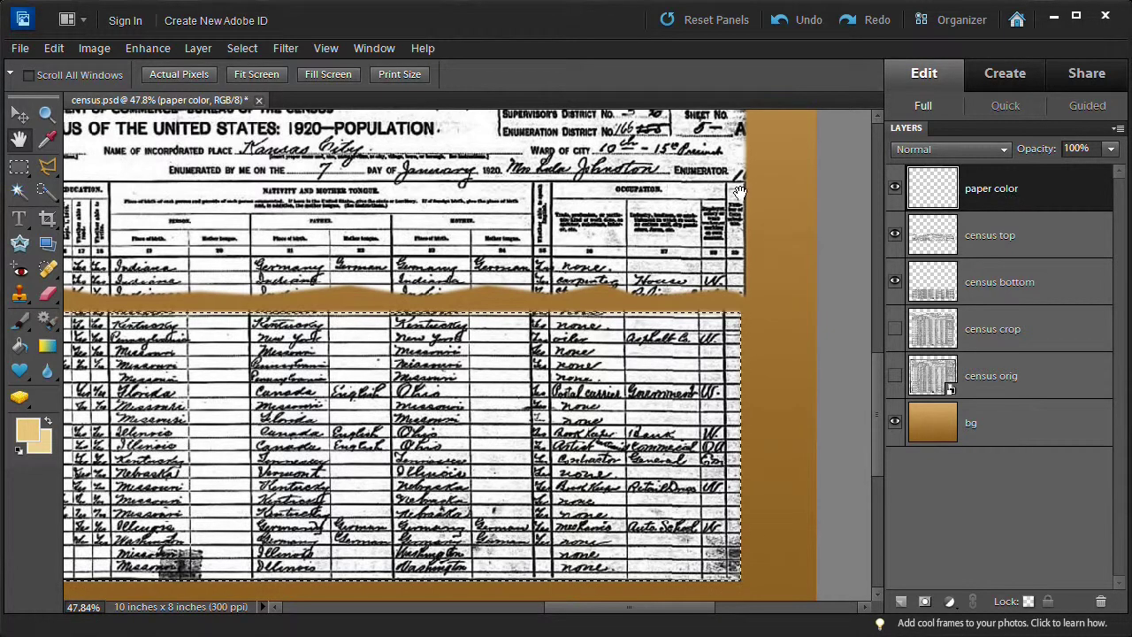
click(284, 51)
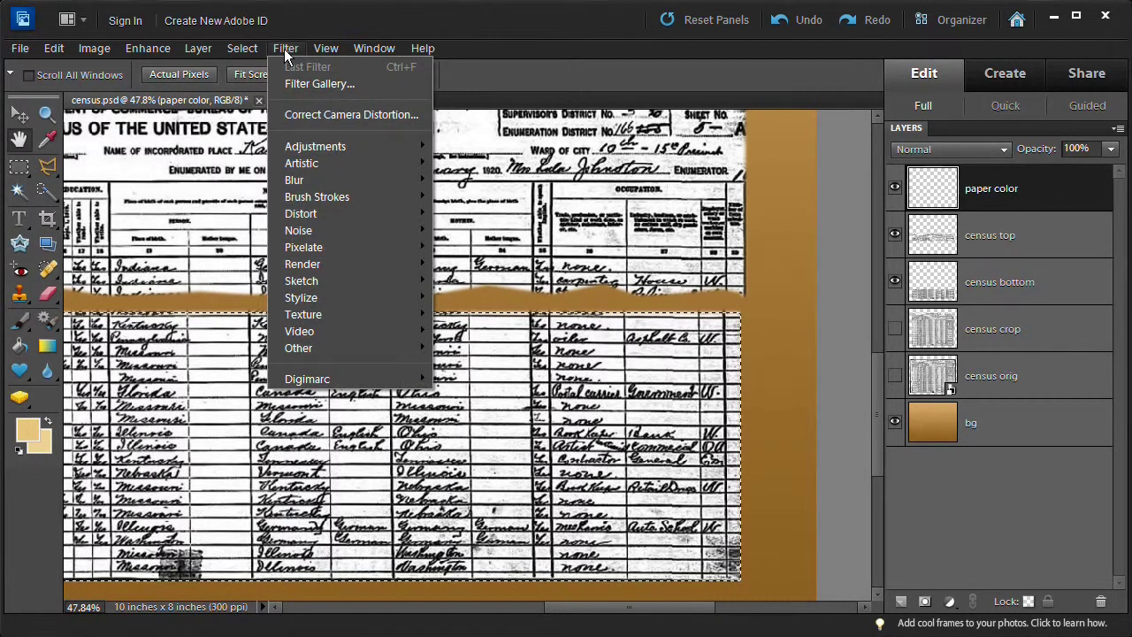
mouse_move(334, 271)
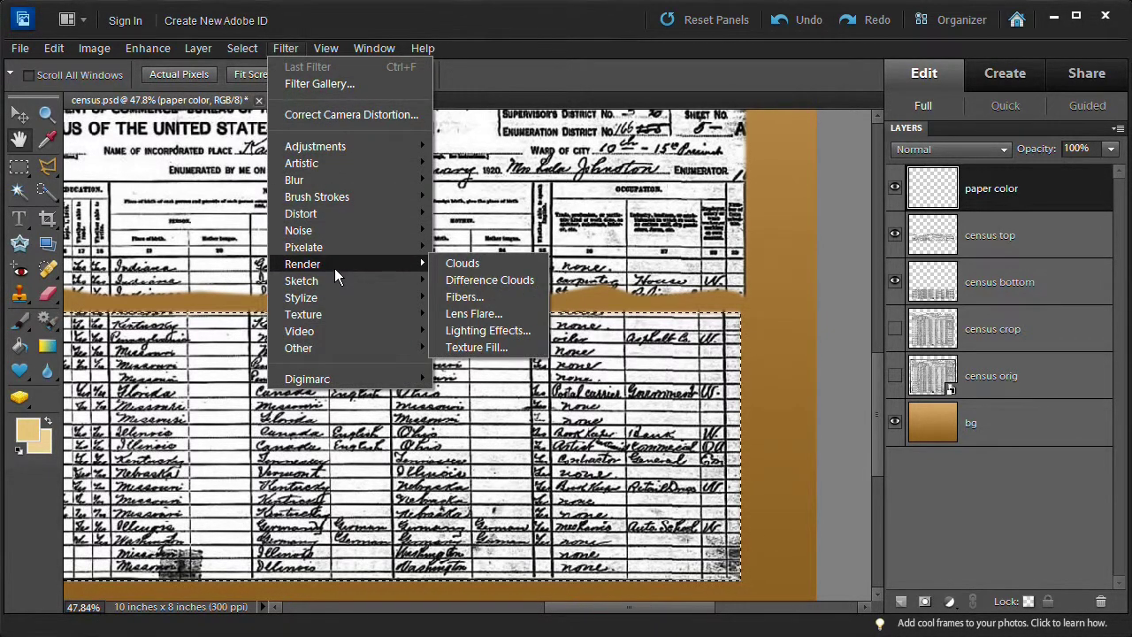
click(471, 265)
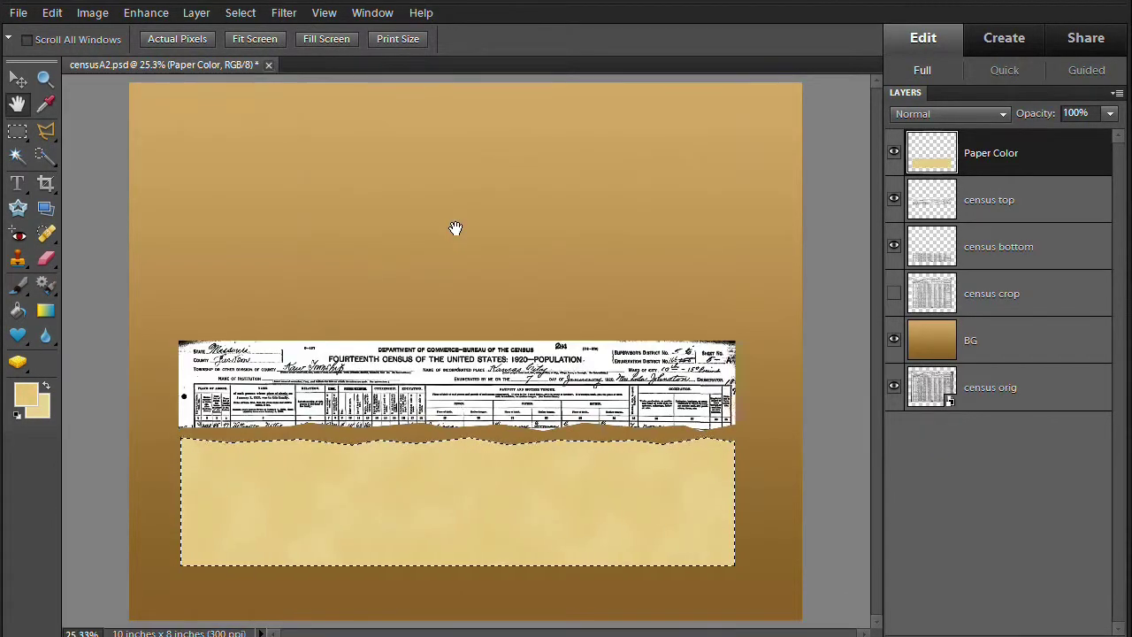
click(240, 12)
click(257, 46)
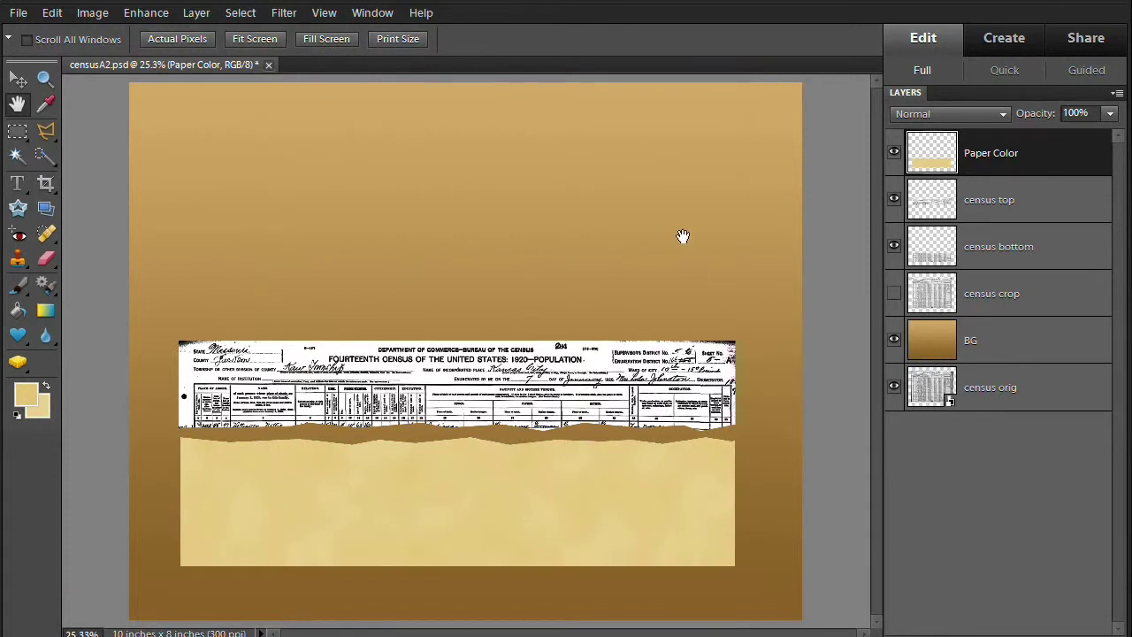
Select the top census strip's shape, render clouds into it, then deselect
ctrl+click(933, 209)
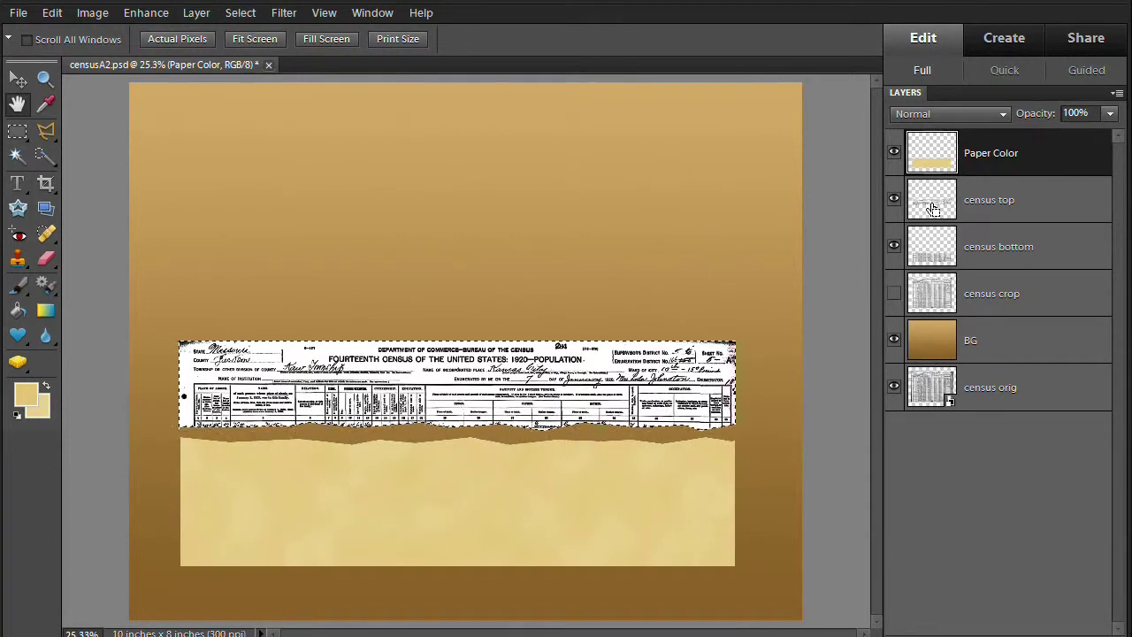
click(284, 13)
mouse_move(352, 228)
click(453, 228)
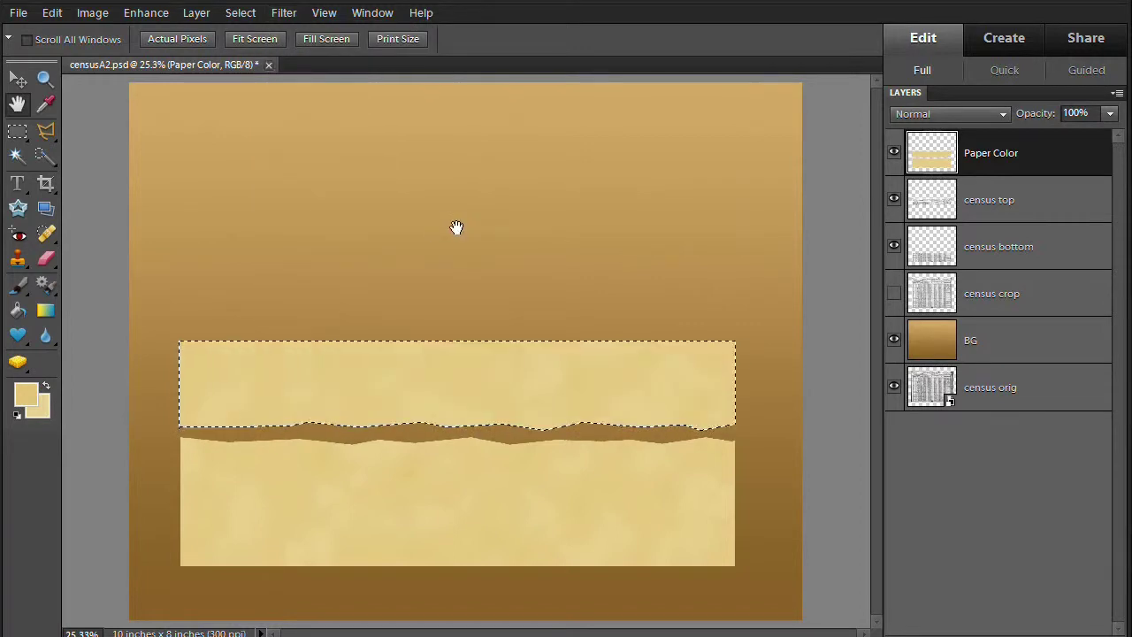
click(240, 13)
click(259, 49)
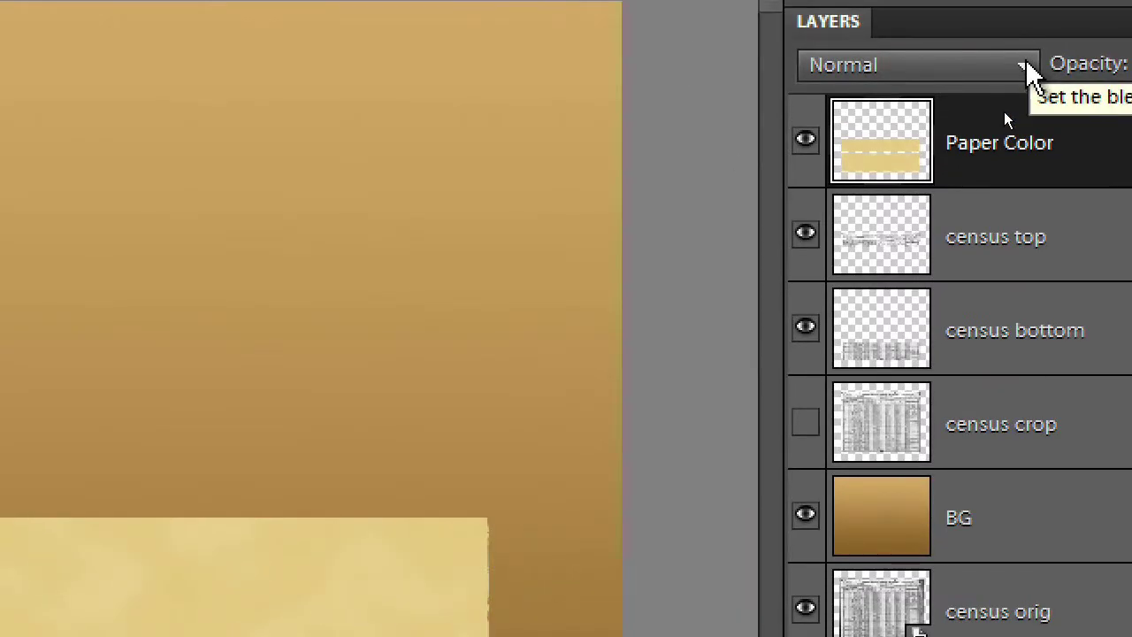
Change the Paper Color layer's blend mode from Normal to Multiply
click(1024, 67)
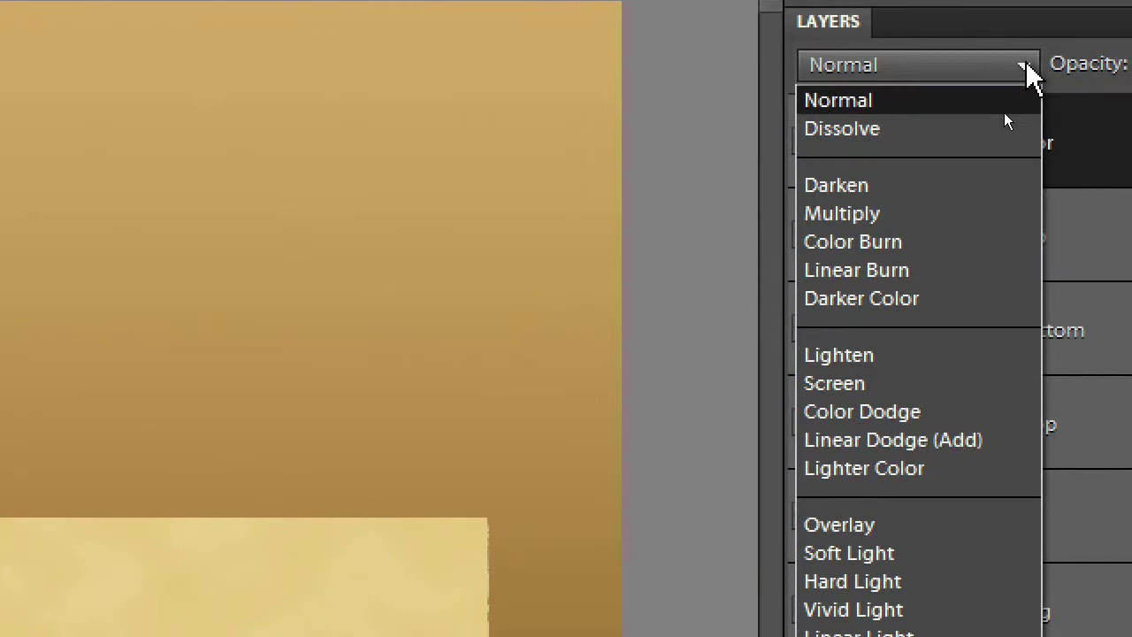
click(943, 213)
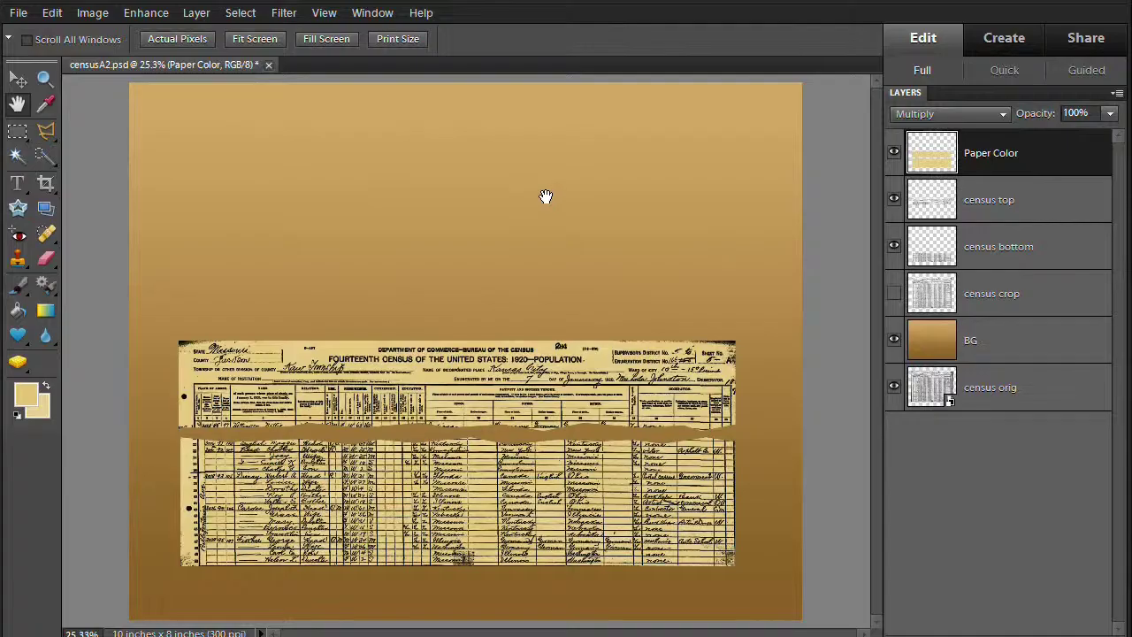
key(ctrl+l)
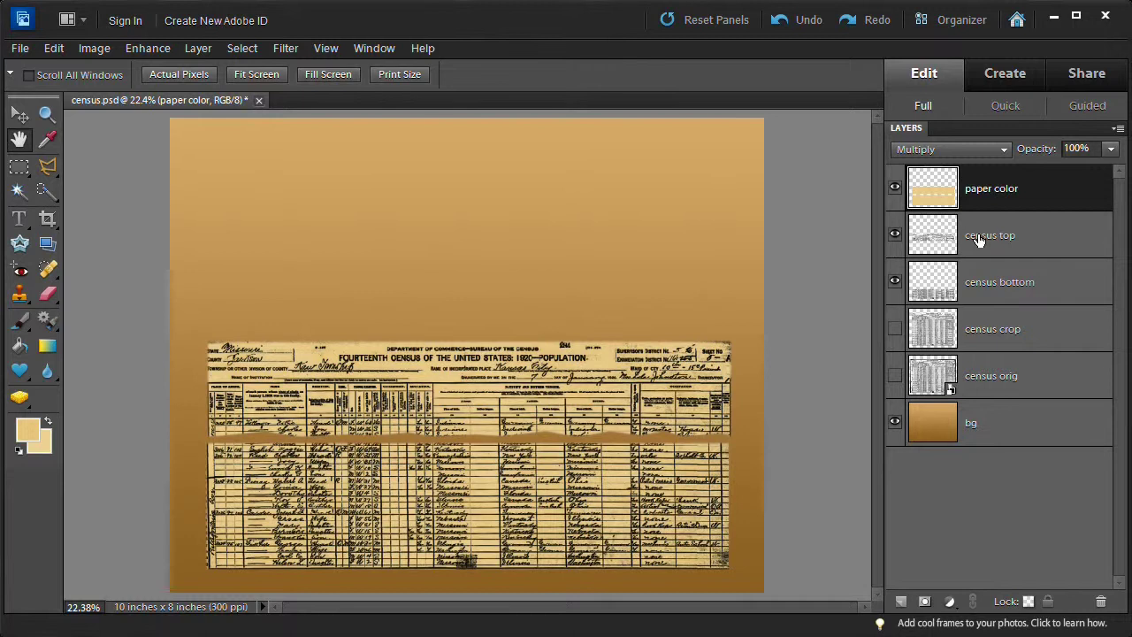
Merge census top and census bottom with the paper color layer into one layer
ctrl+click(980, 239)
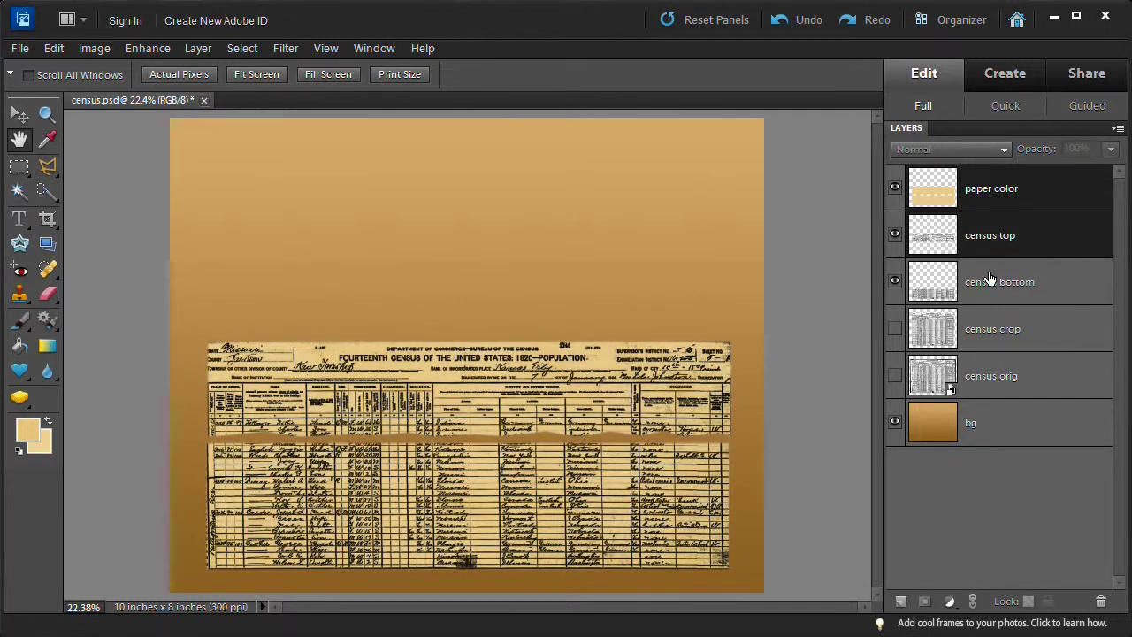
ctrl+click(990, 283)
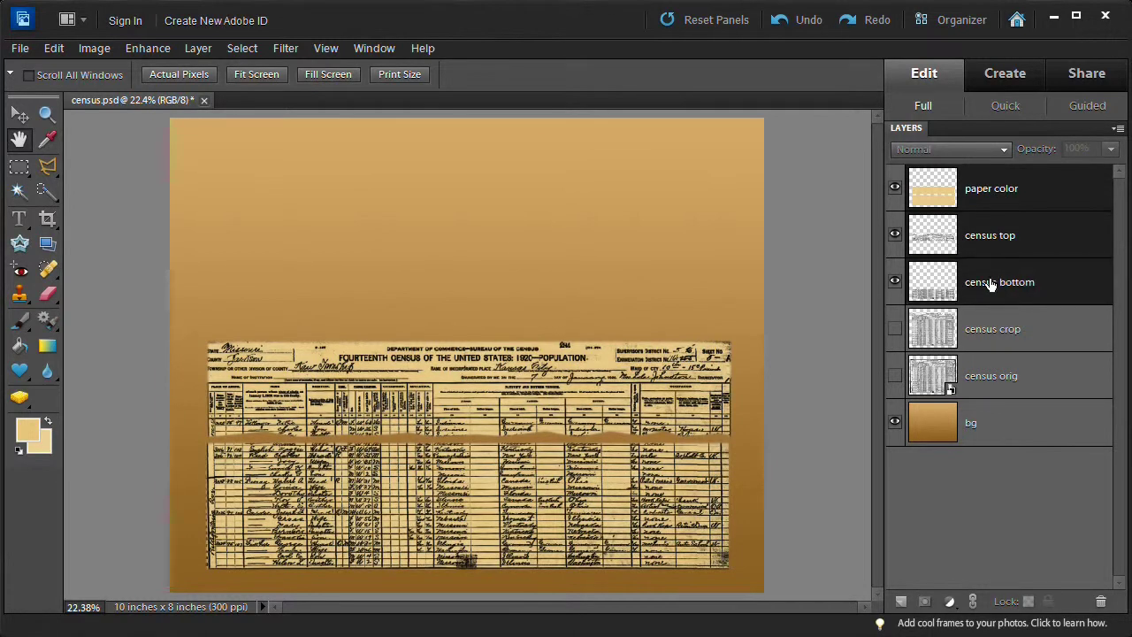
key(ctrl+e)
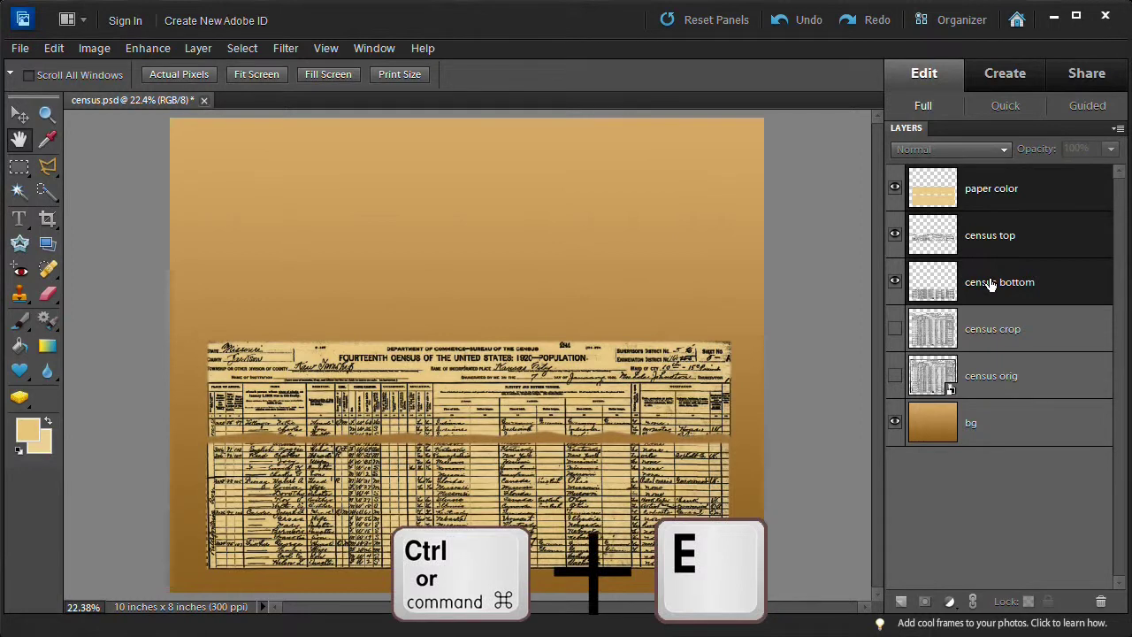
right_click(990, 279)
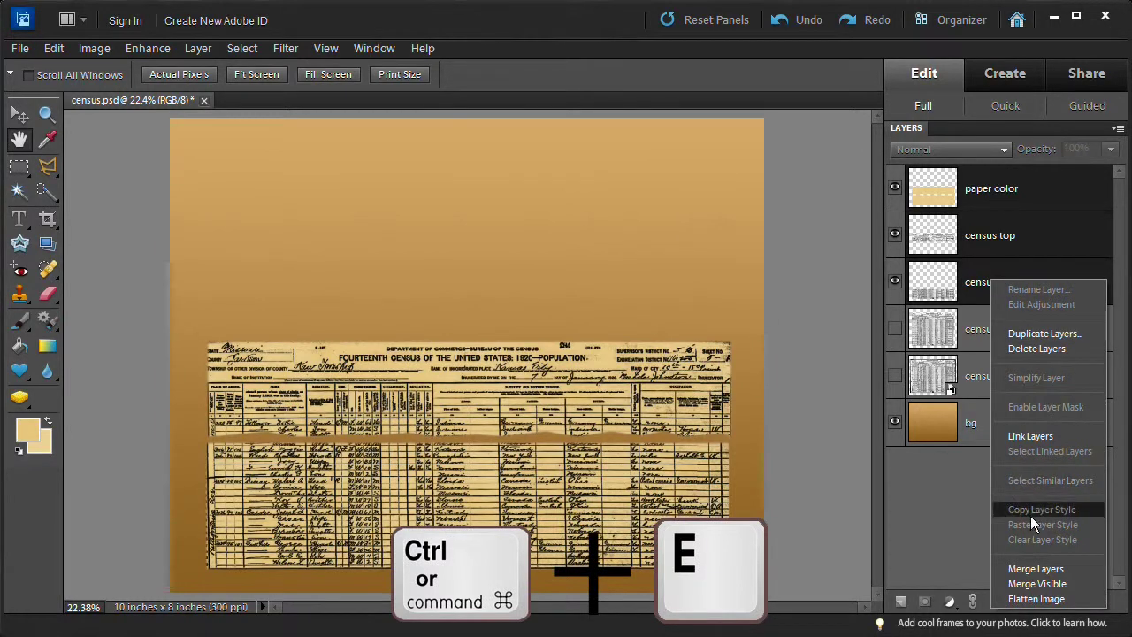
click(1033, 571)
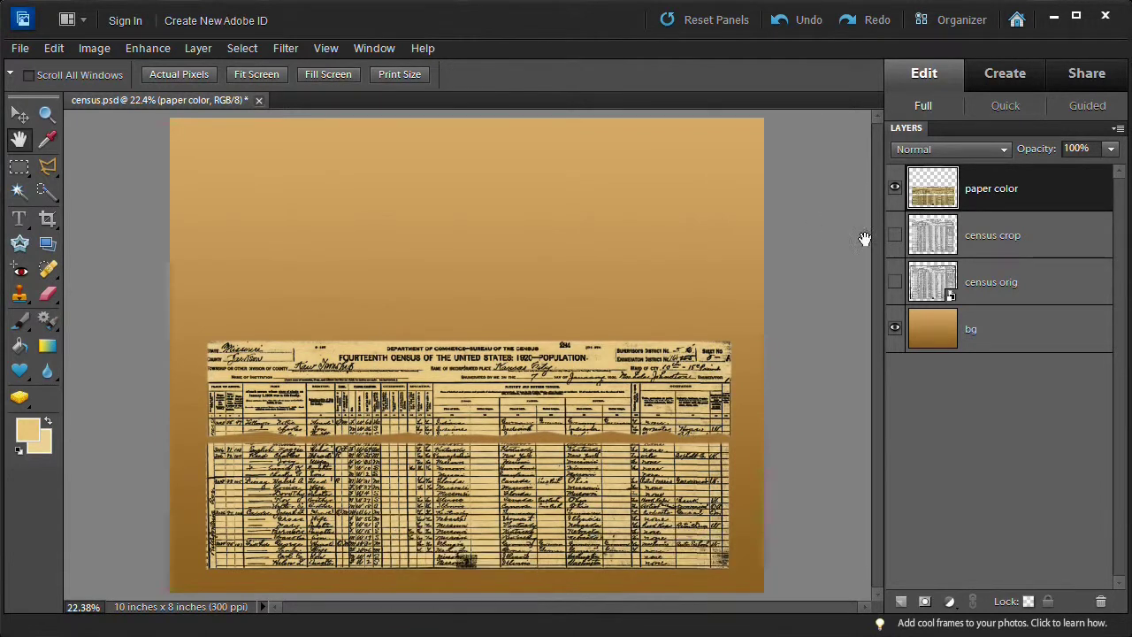
Delete the census orig layer
click(989, 281)
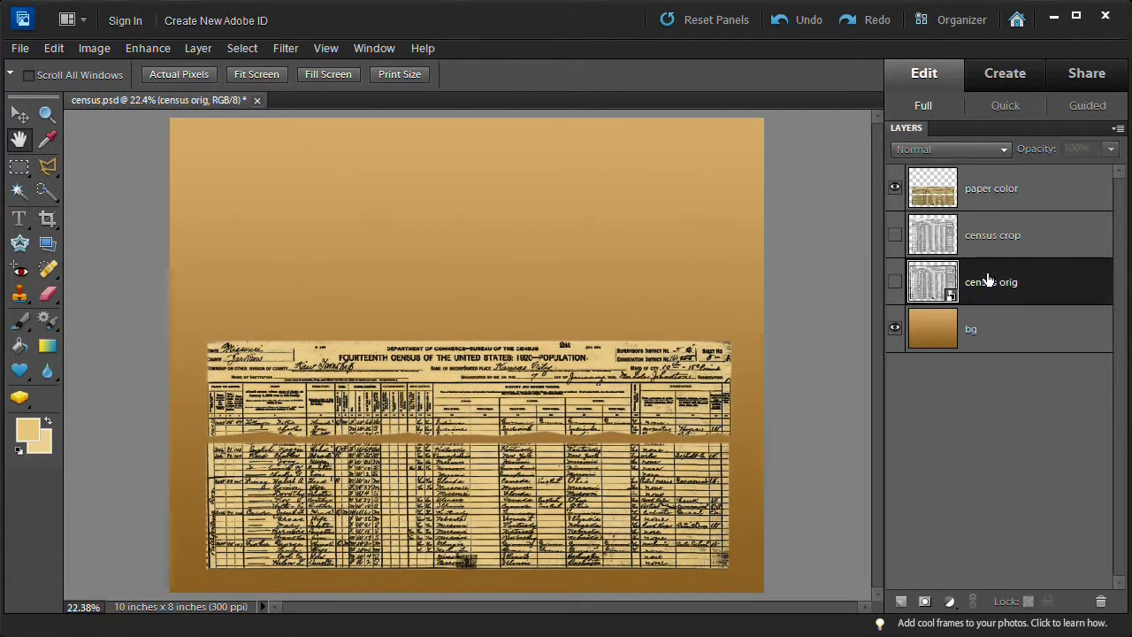
right_click(989, 281)
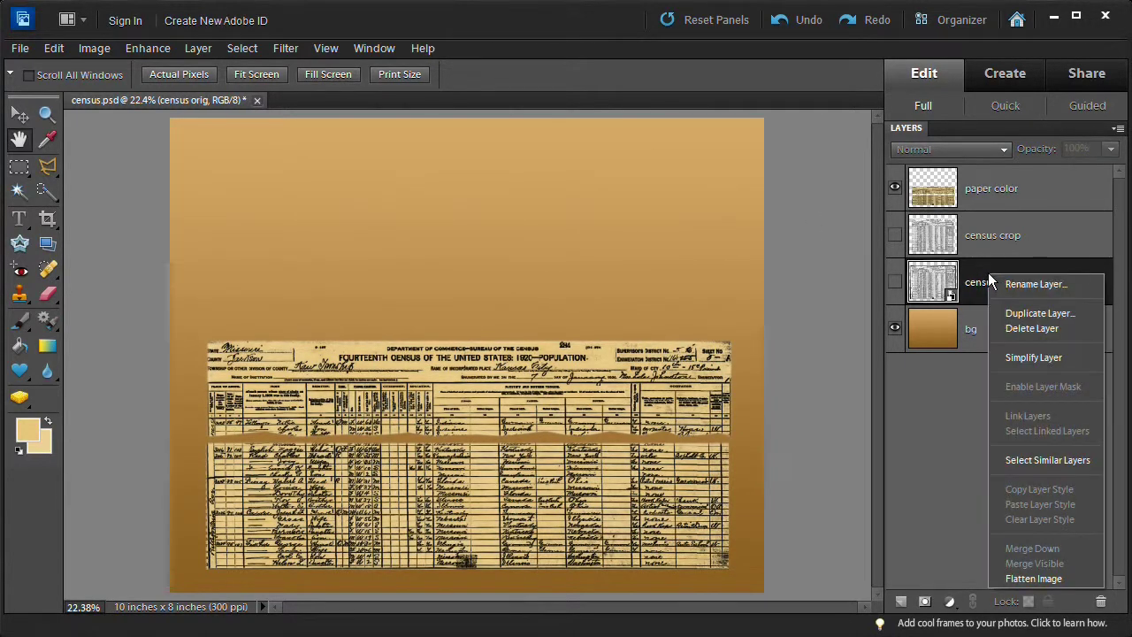
click(1015, 328)
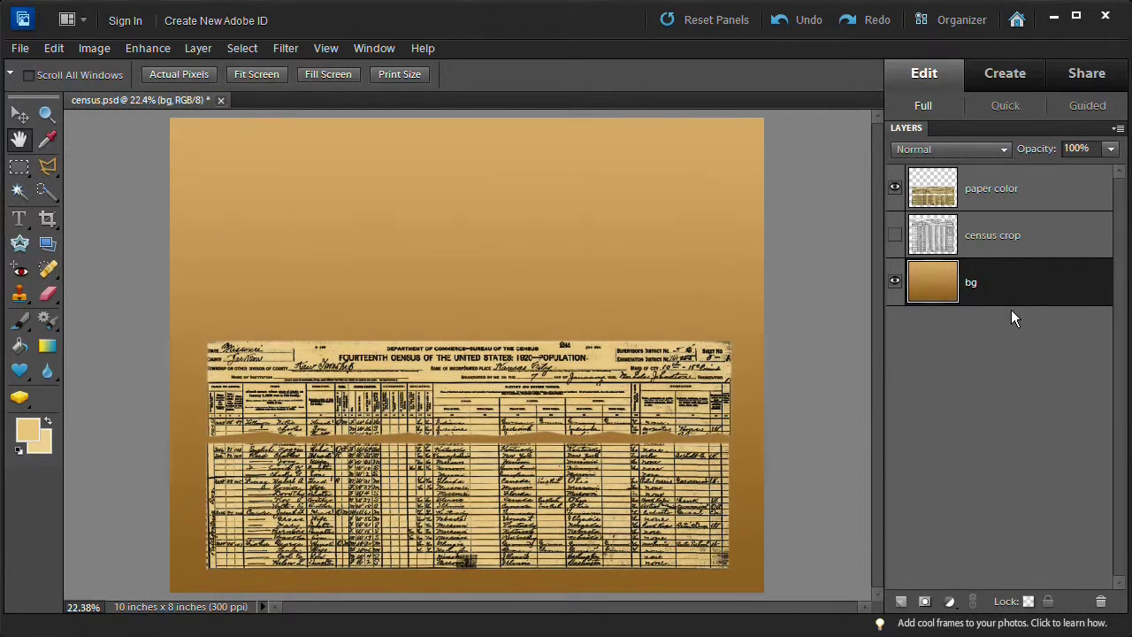
click(1006, 196)
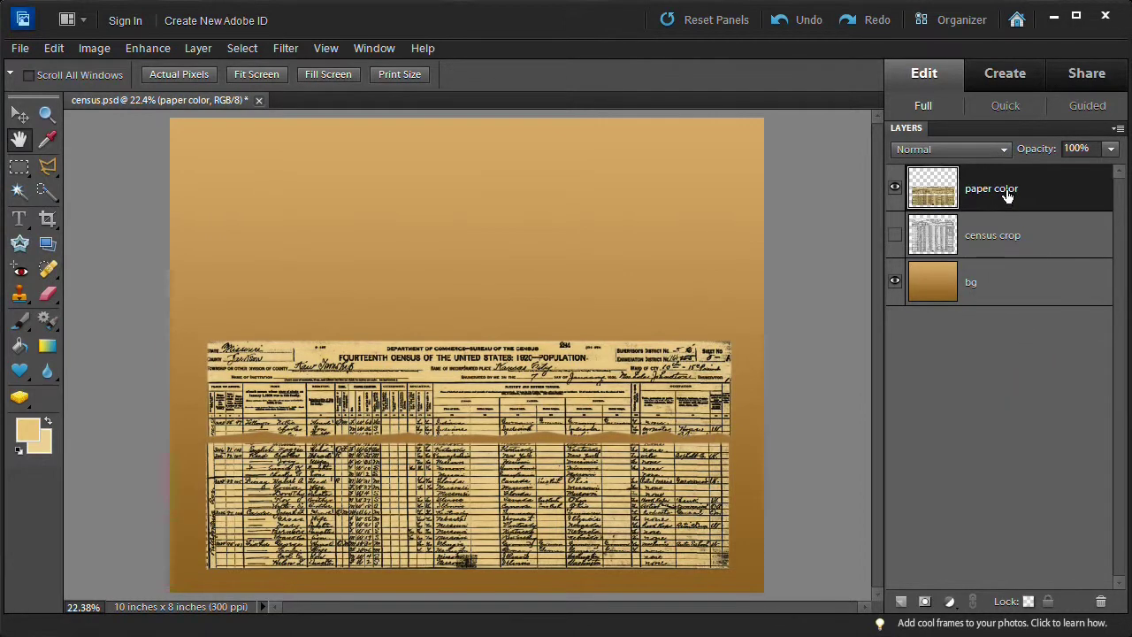
Duplicate paper color as a layer named 'bw', keeping paper color above it, and make bw active
right_click(1008, 200)
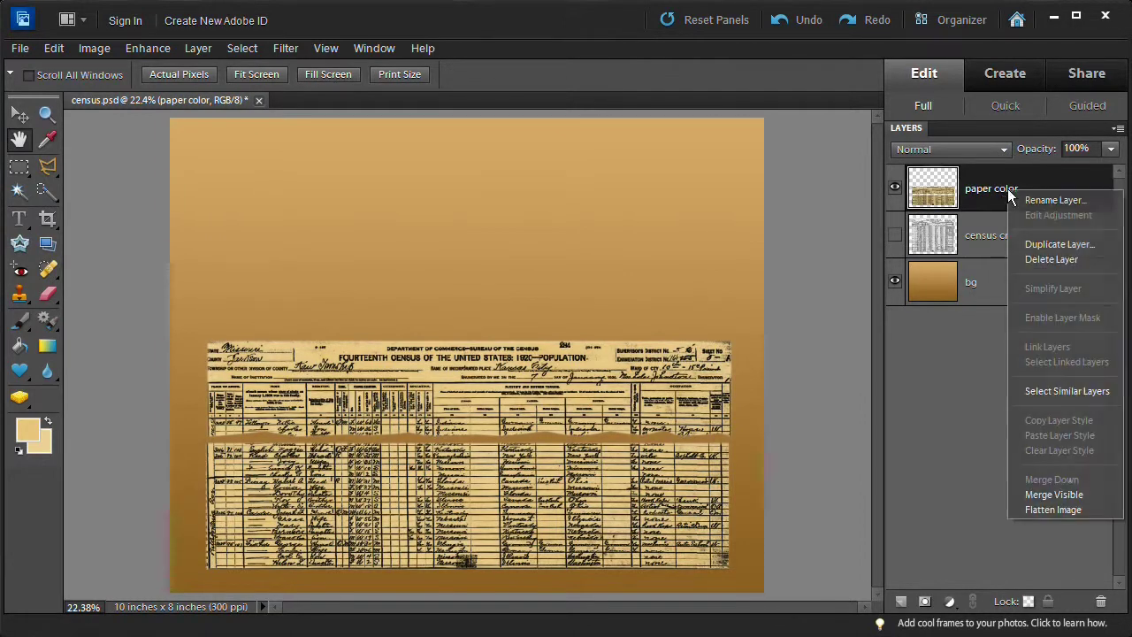
click(1027, 244)
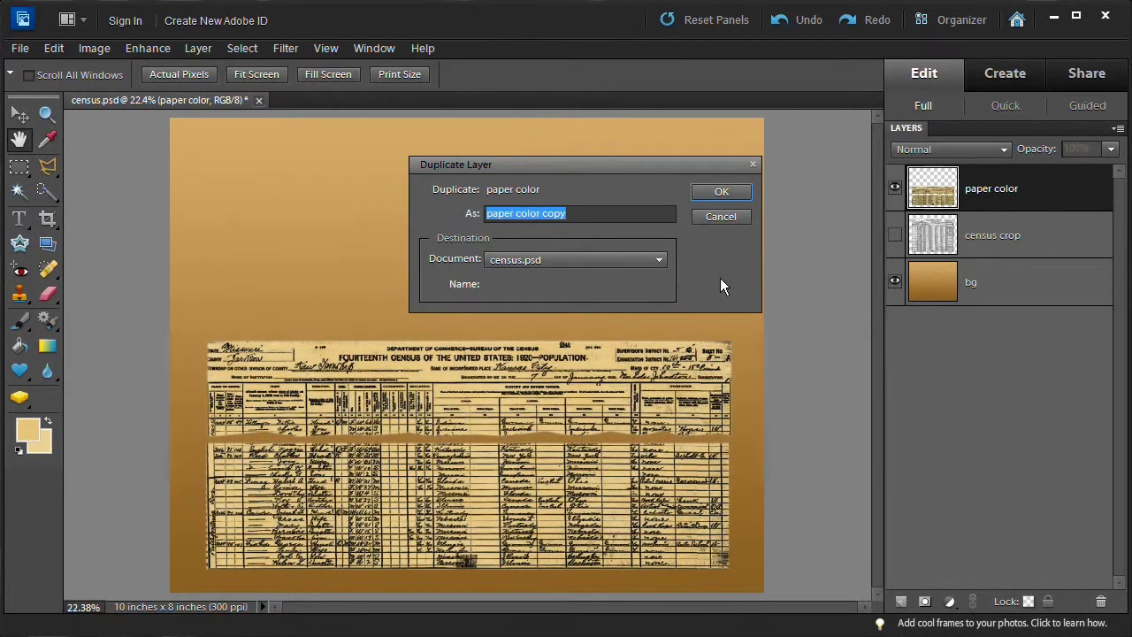
text(bw)
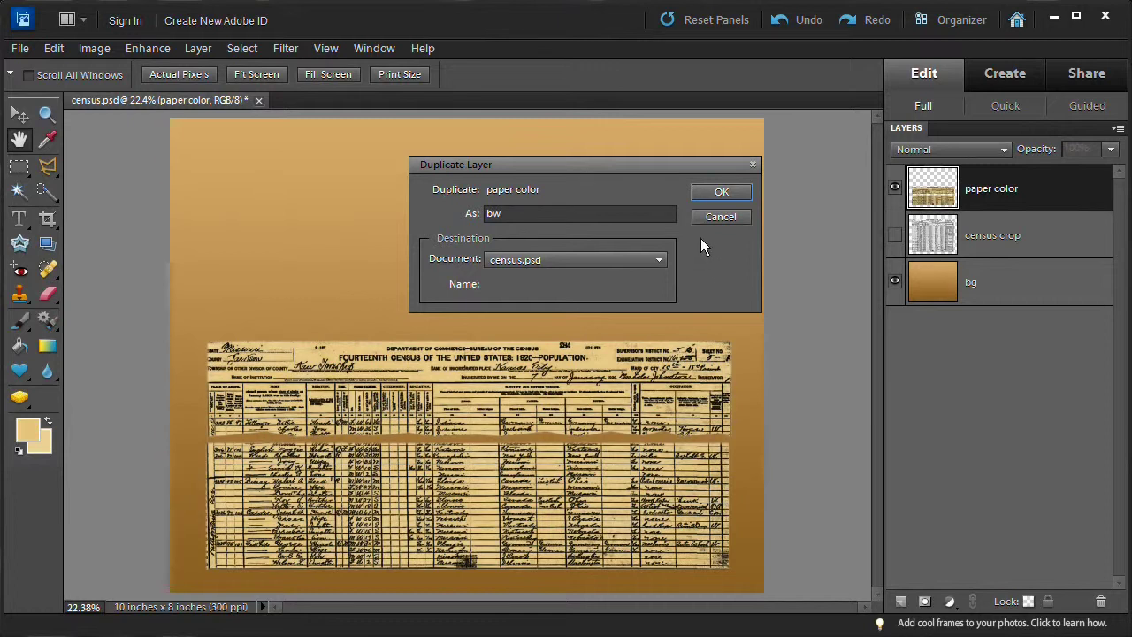
click(721, 192)
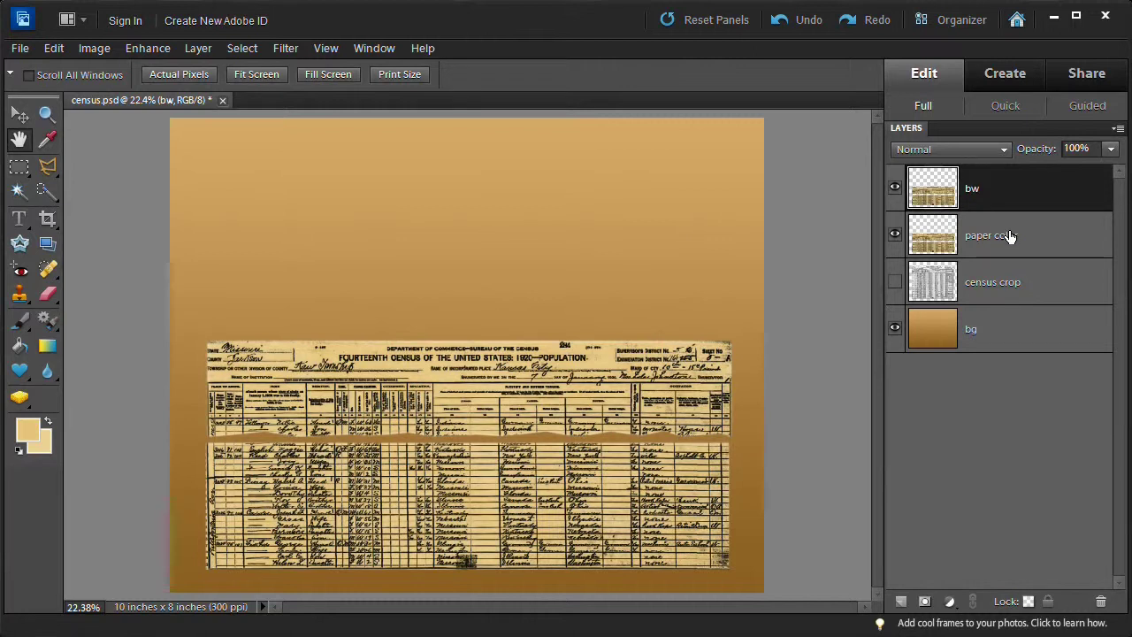
drag(1009, 235, 1014, 180)
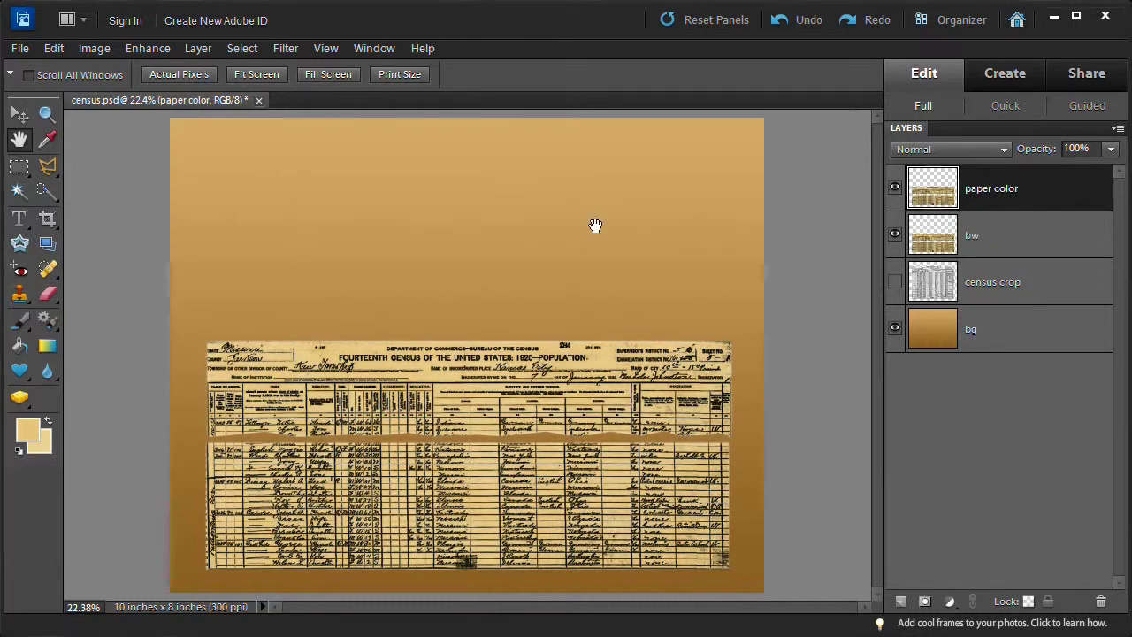
click(990, 241)
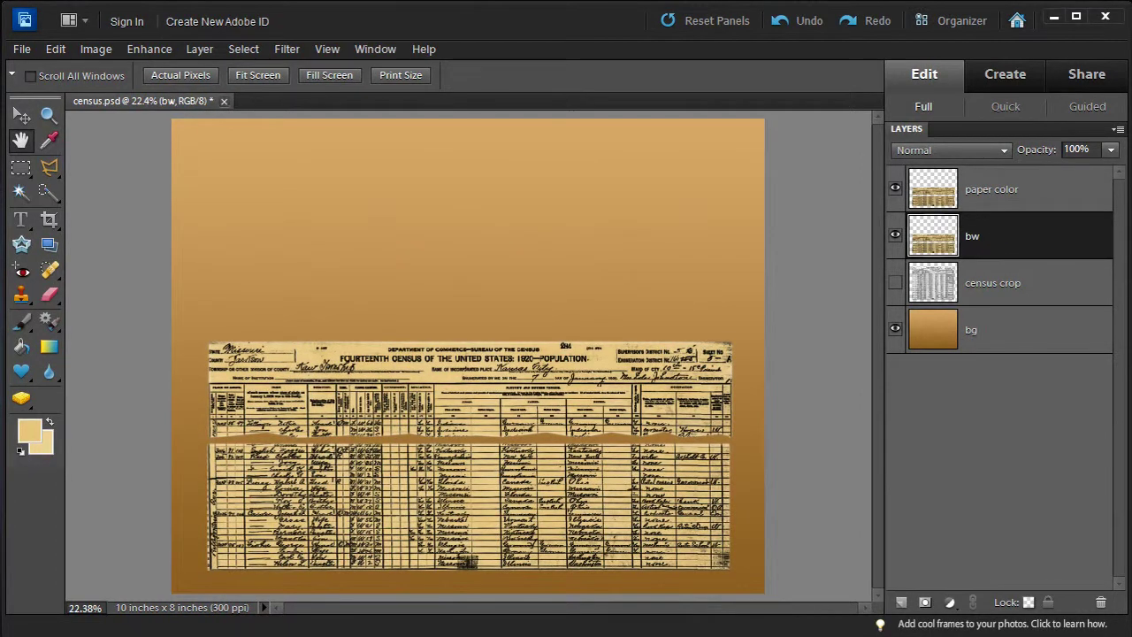
Convert the bw layer to black and white with the Red intensity slightly raised
key(ctrl+alt+b)
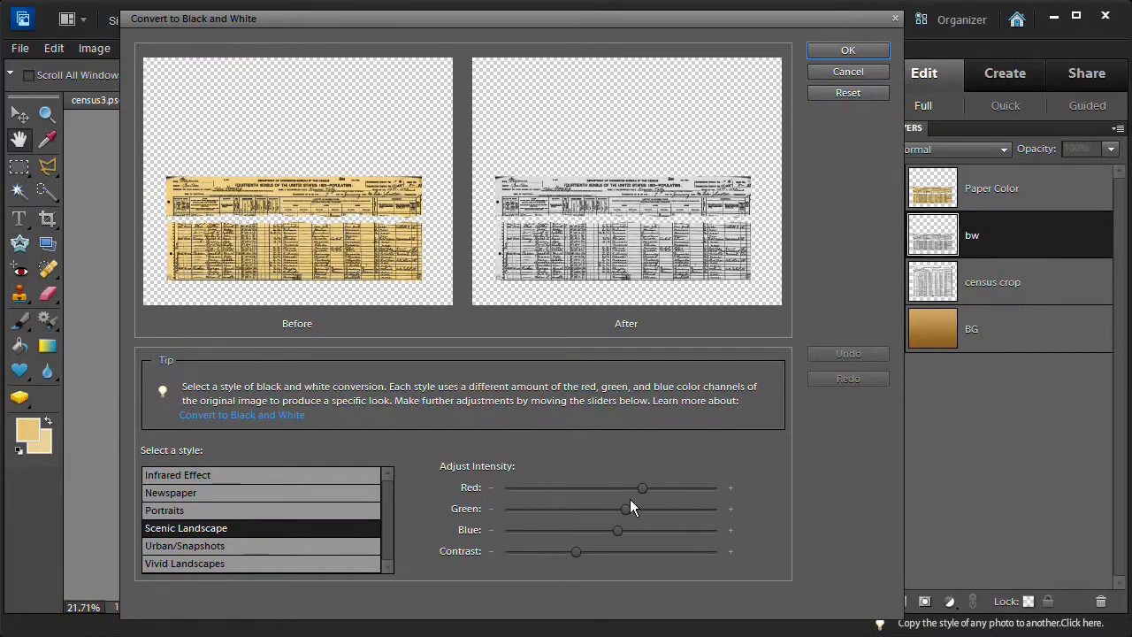
drag(640, 487, 648, 488)
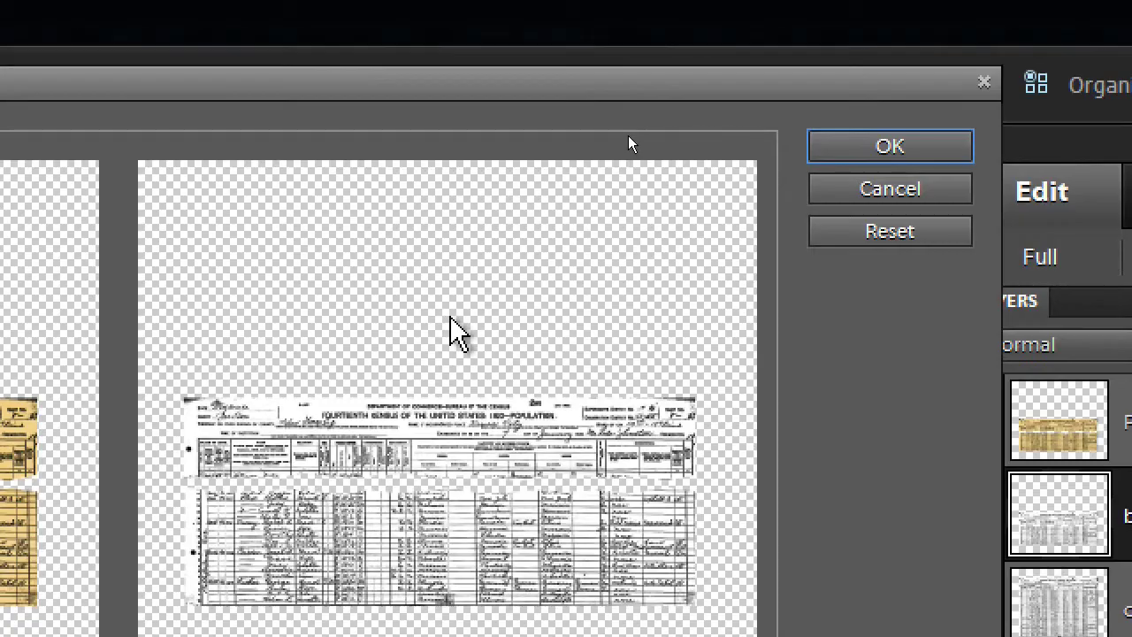
click(868, 152)
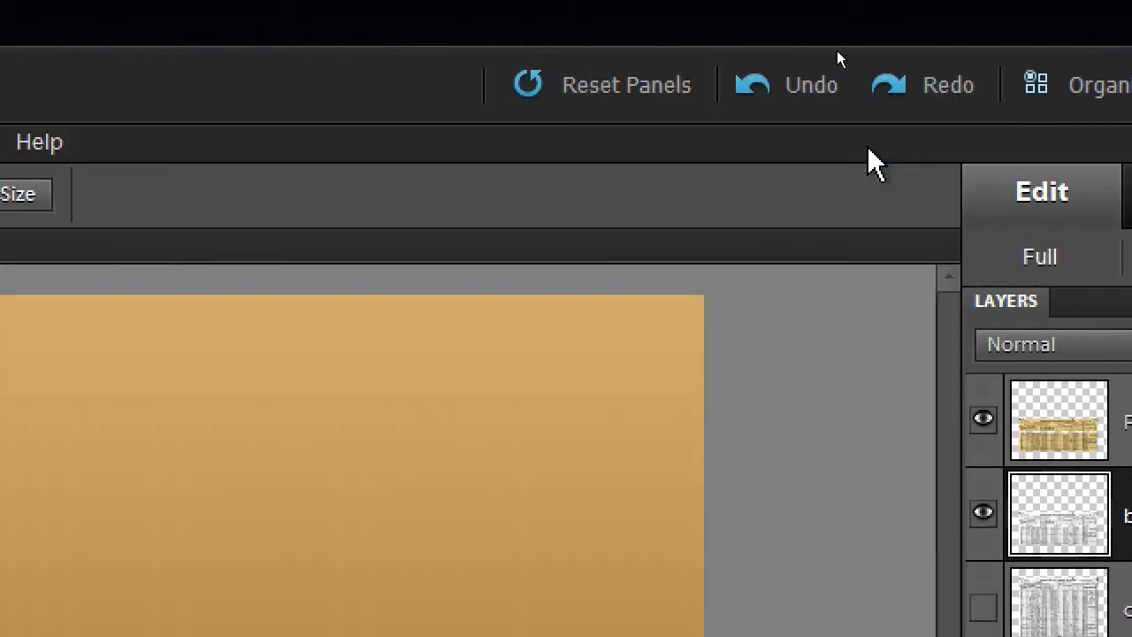
click(1127, 437)
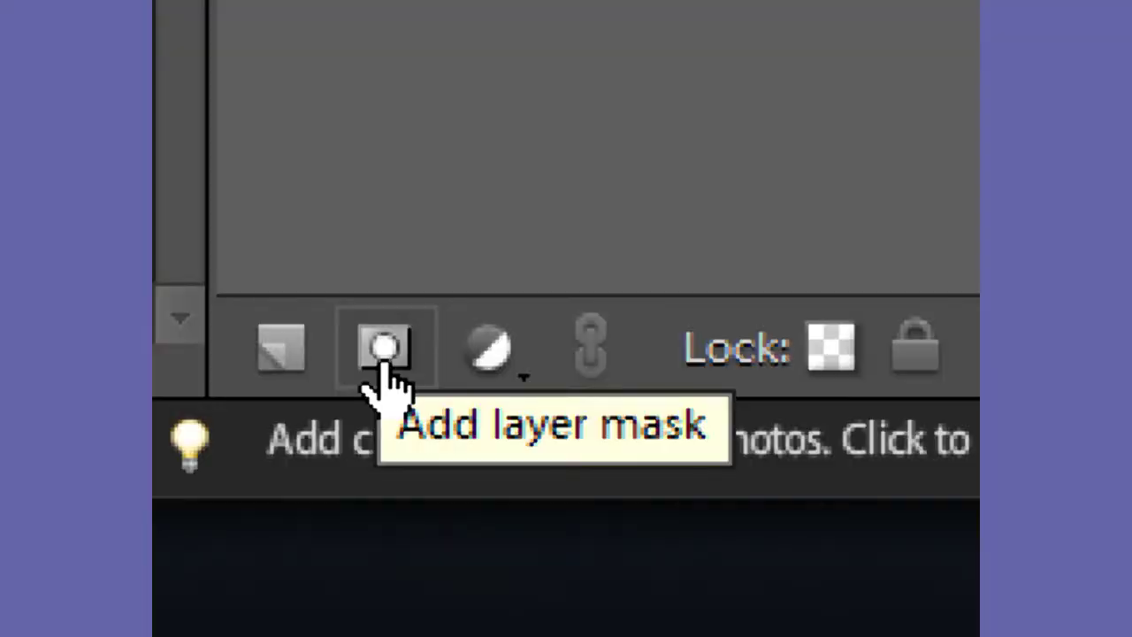
Add a layer mask to paper color and set a 24 px brush with default colours
click(383, 350)
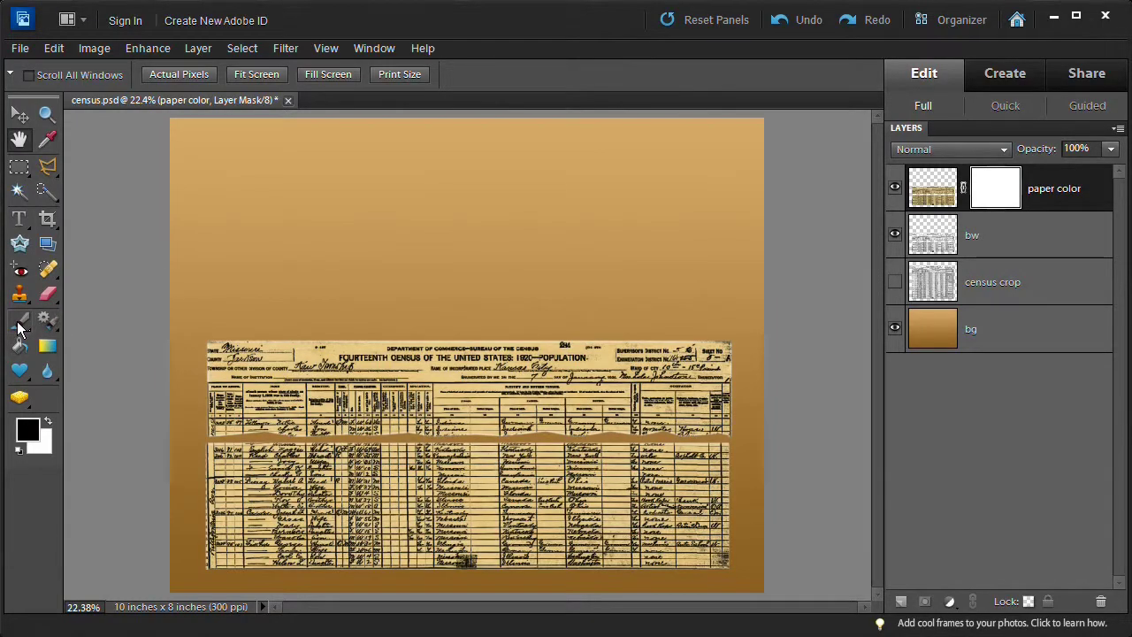
click(19, 322)
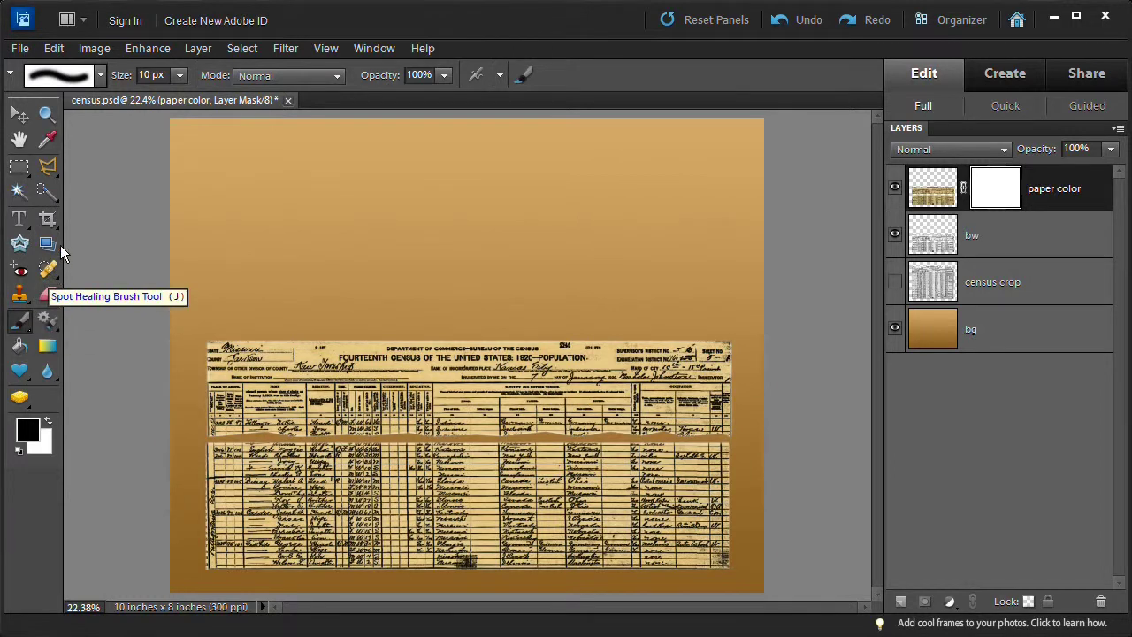
click(140, 77)
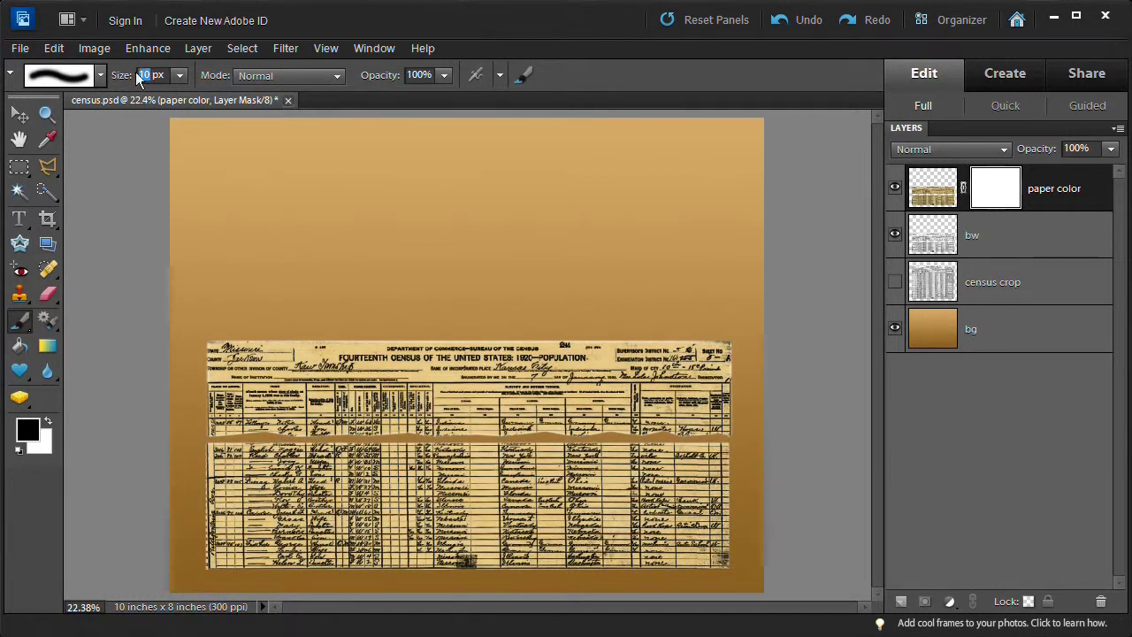
text(24)
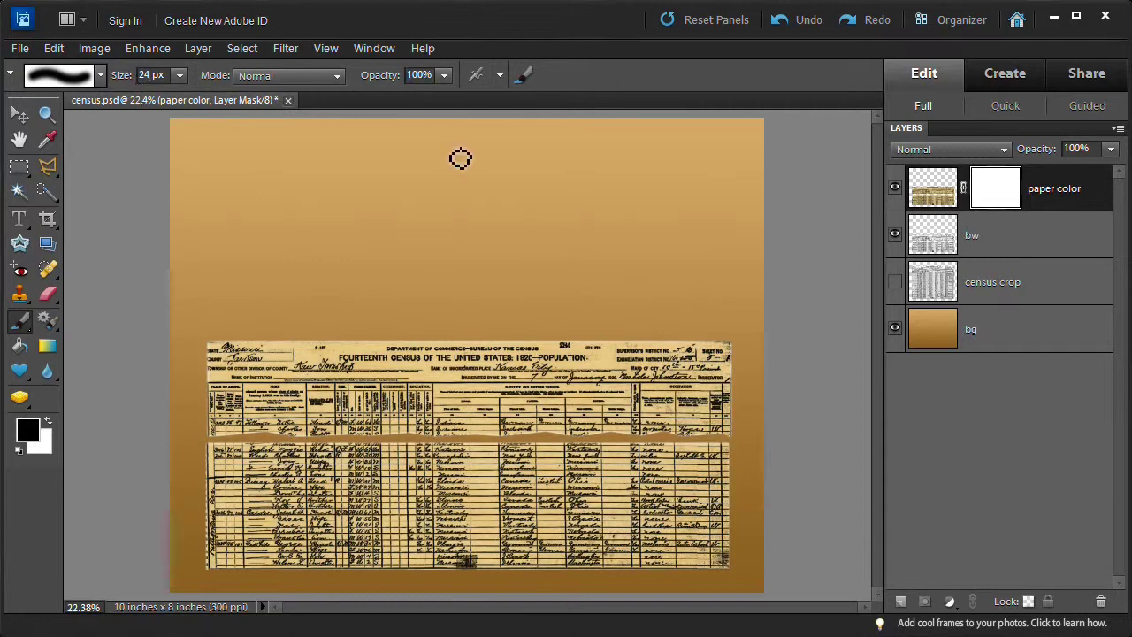
text(d)
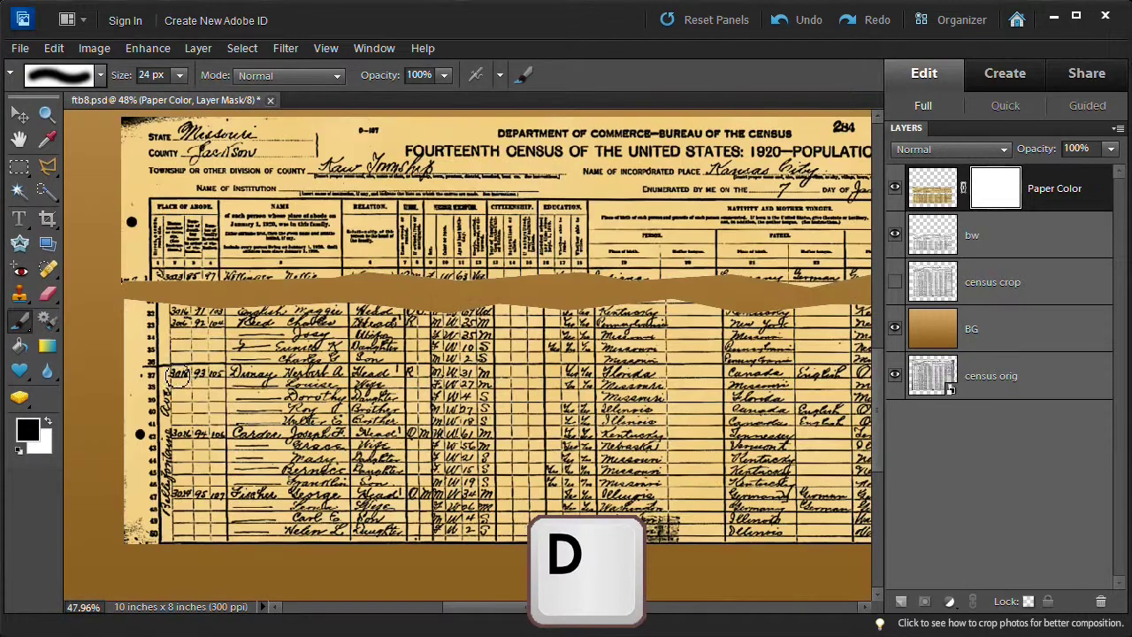
Paint black streaks on the mask along two census rows and the title line
drag(177, 375, 640, 375)
drag(290, 425, 855, 426)
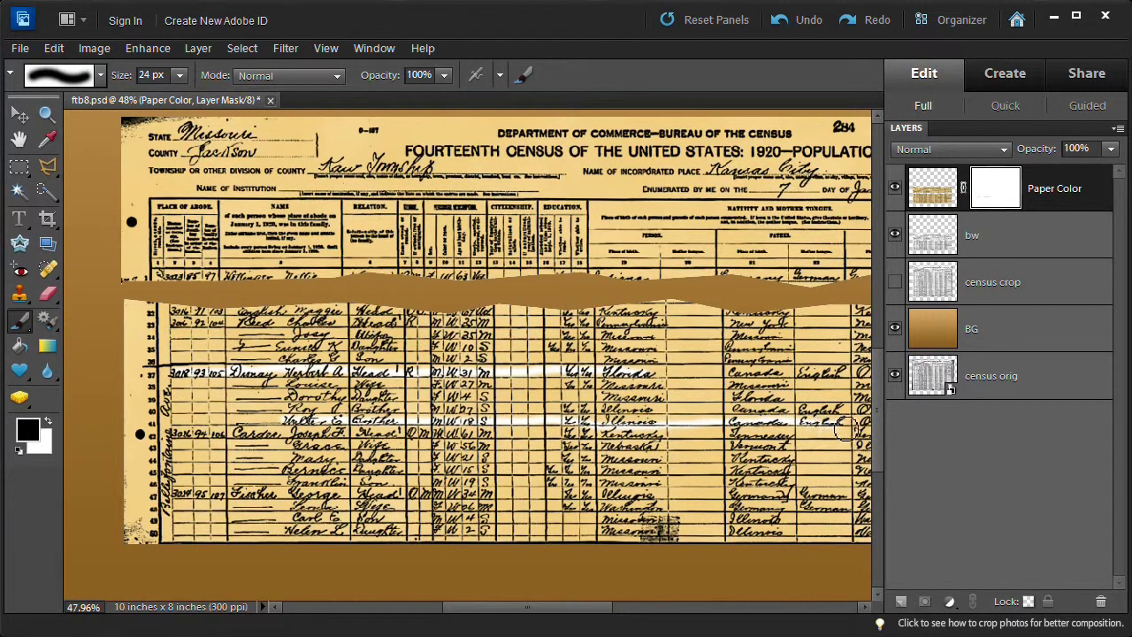
drag(594, 610, 677, 609)
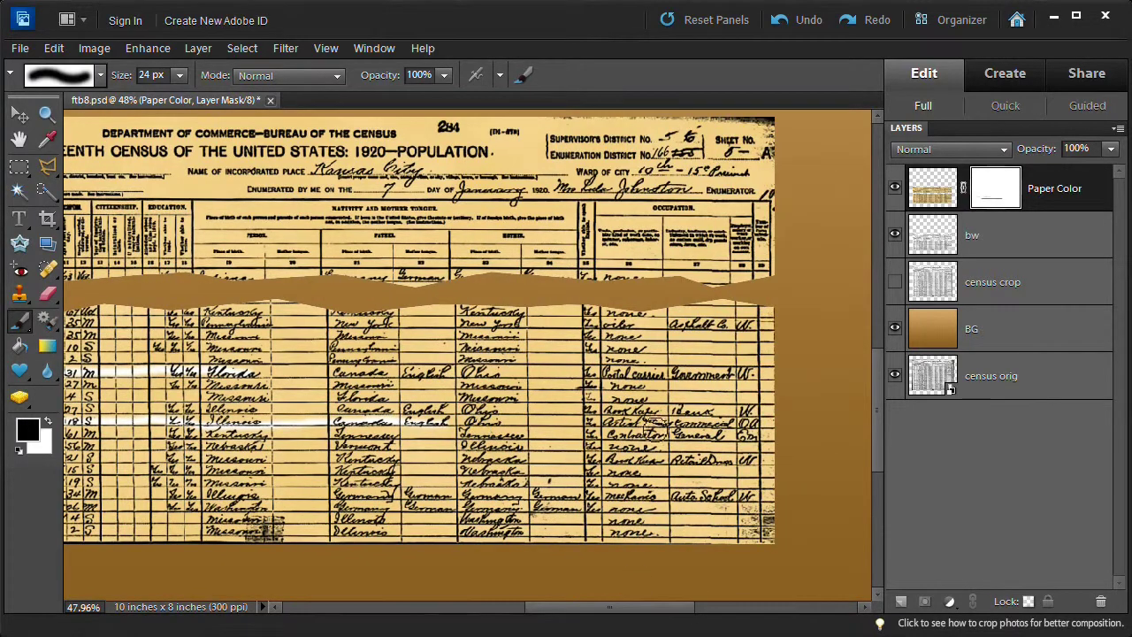
drag(686, 428, 451, 425)
drag(605, 608, 582, 608)
mouse_move(128, 154)
mouse_down()
mouse_move(531, 152)
mouse_move(382, 151)
mouse_up()
drag(570, 609, 490, 608)
mouse_move(252, 380)
mouse_down()
mouse_move(256, 522)
mouse_move(252, 389)
mouse_up()
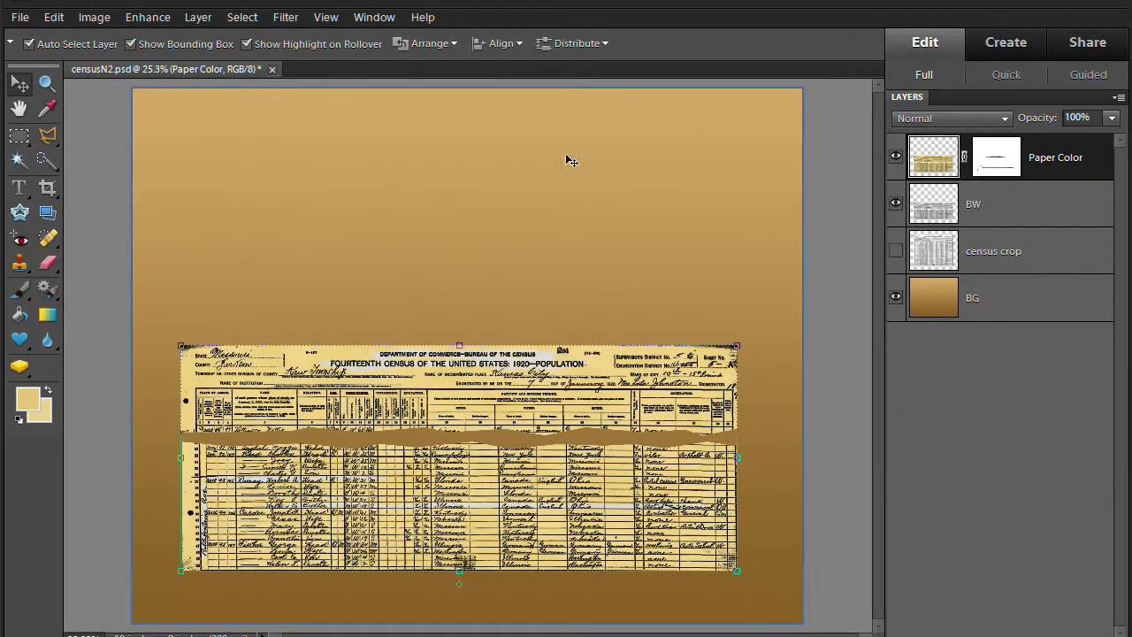
Place GhousePic, scale it to about half size and position it at top left
click(18, 18)
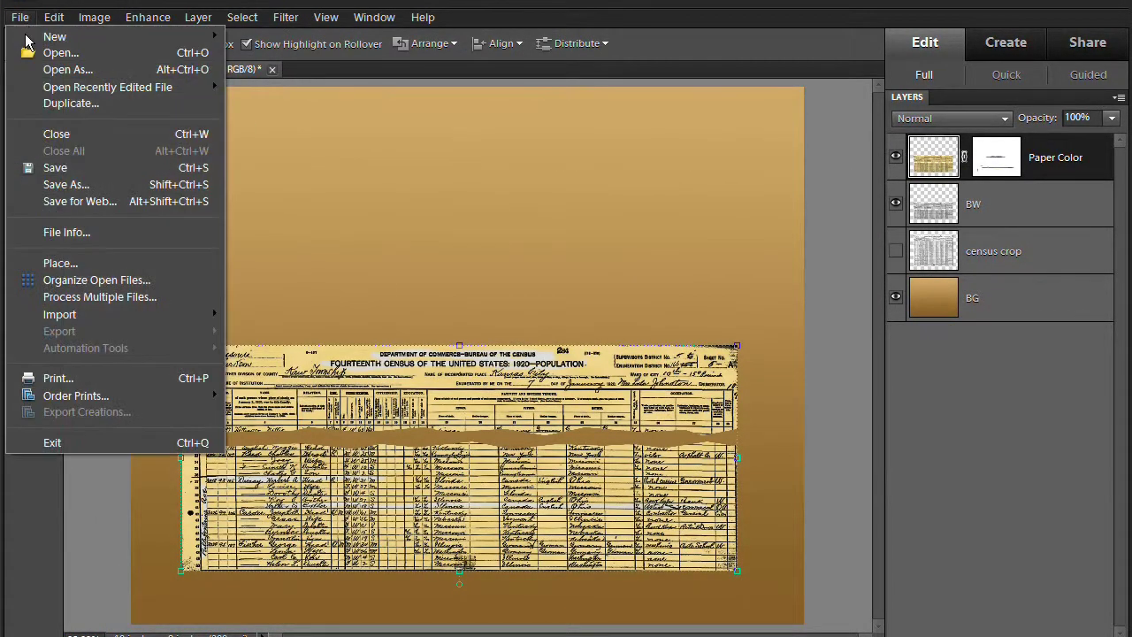
click(99, 262)
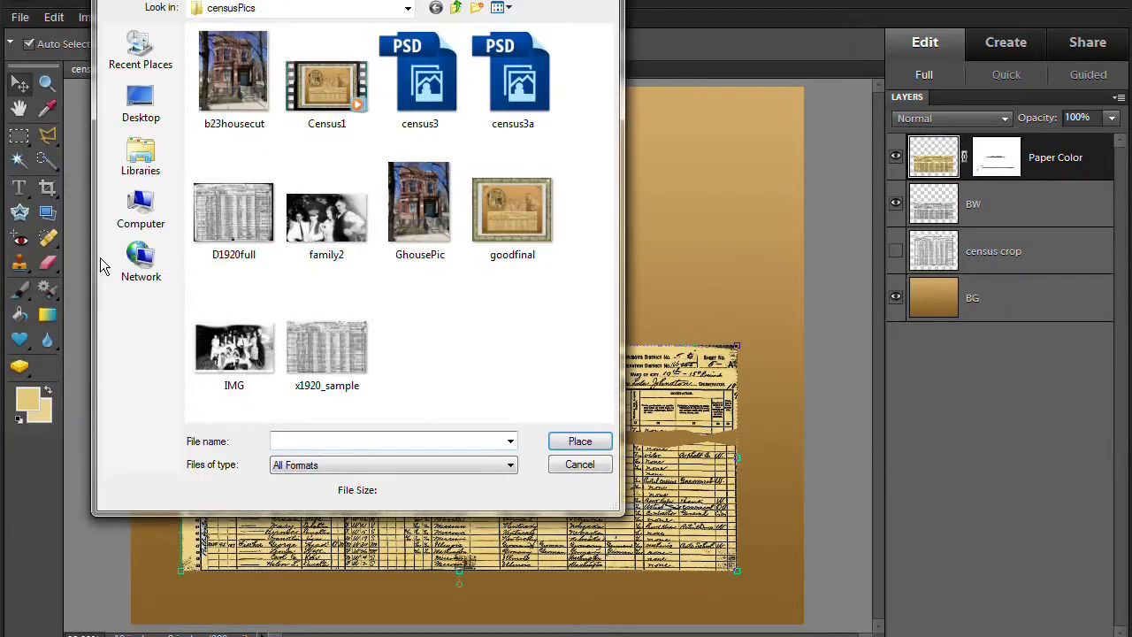
double_click(412, 217)
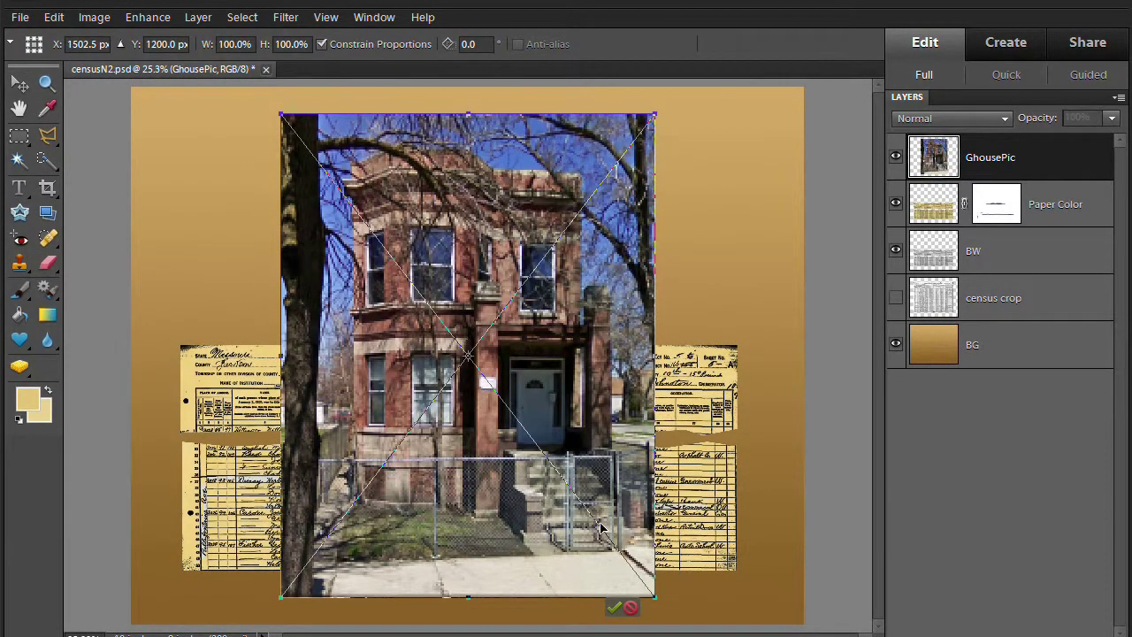
drag(659, 600, 512, 307)
drag(408, 267, 317, 253)
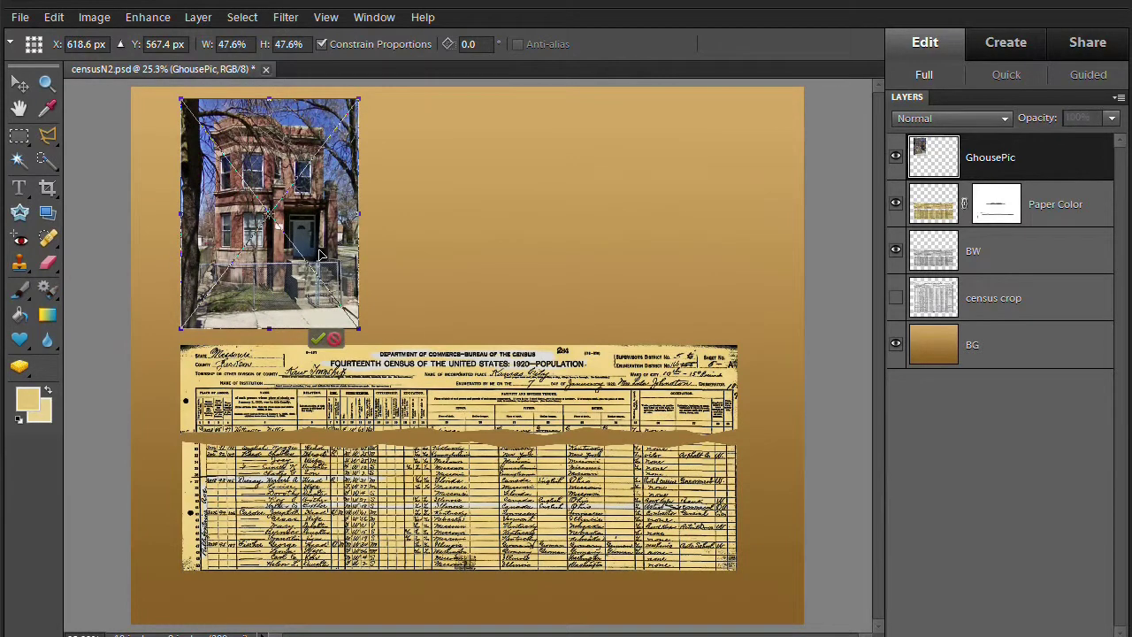
click(317, 338)
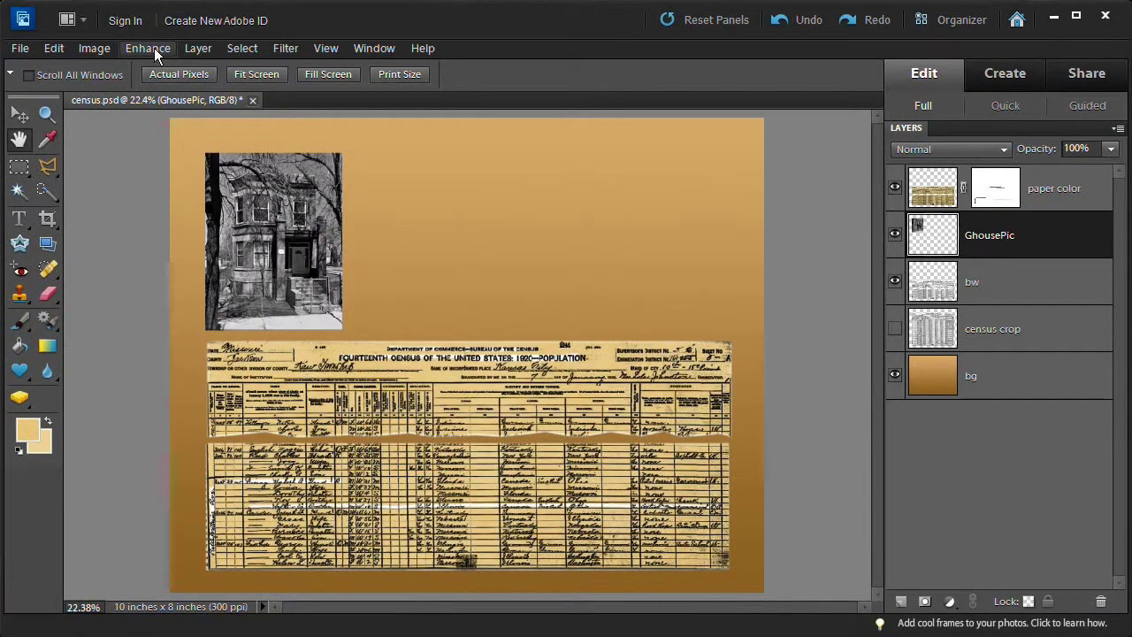
Tint the house photo sepia using Color Variations
click(154, 48)
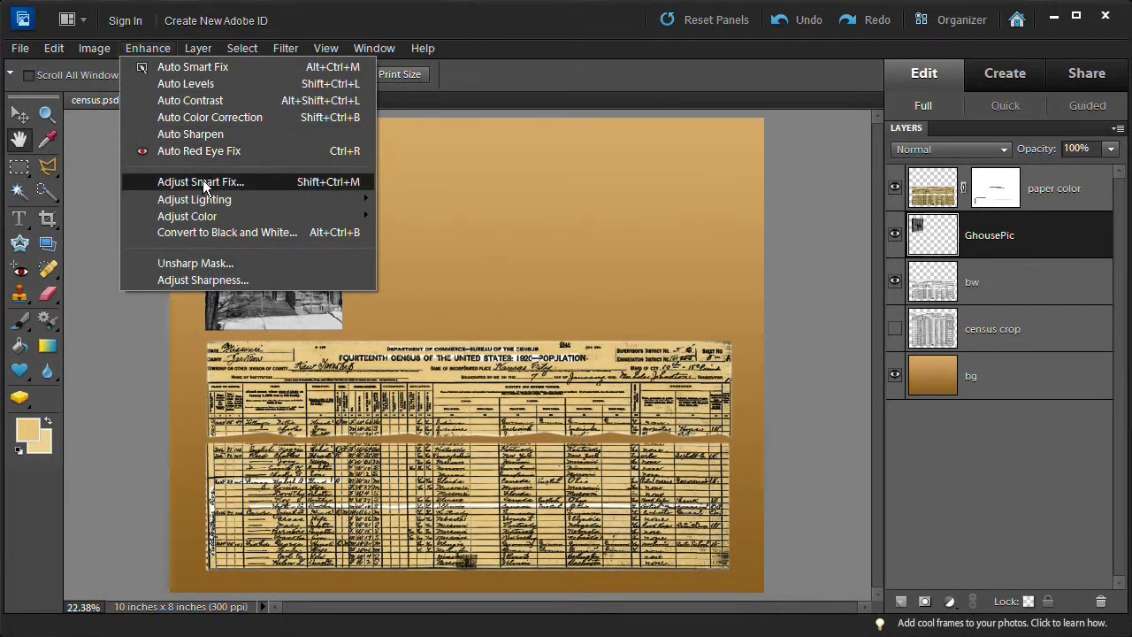
mouse_move(224, 213)
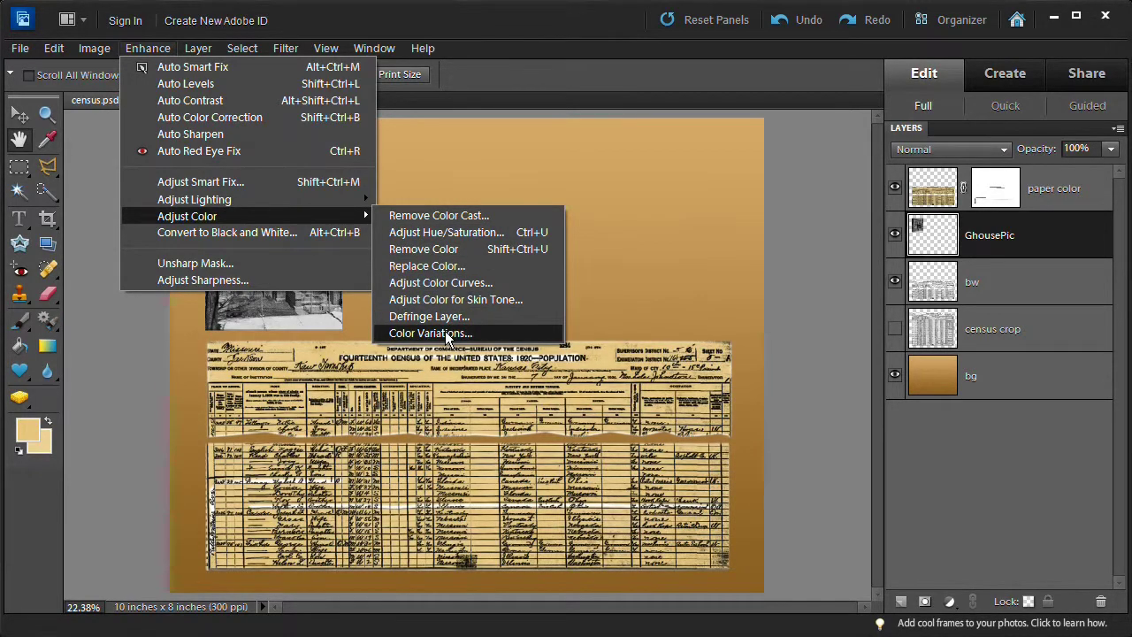
click(444, 334)
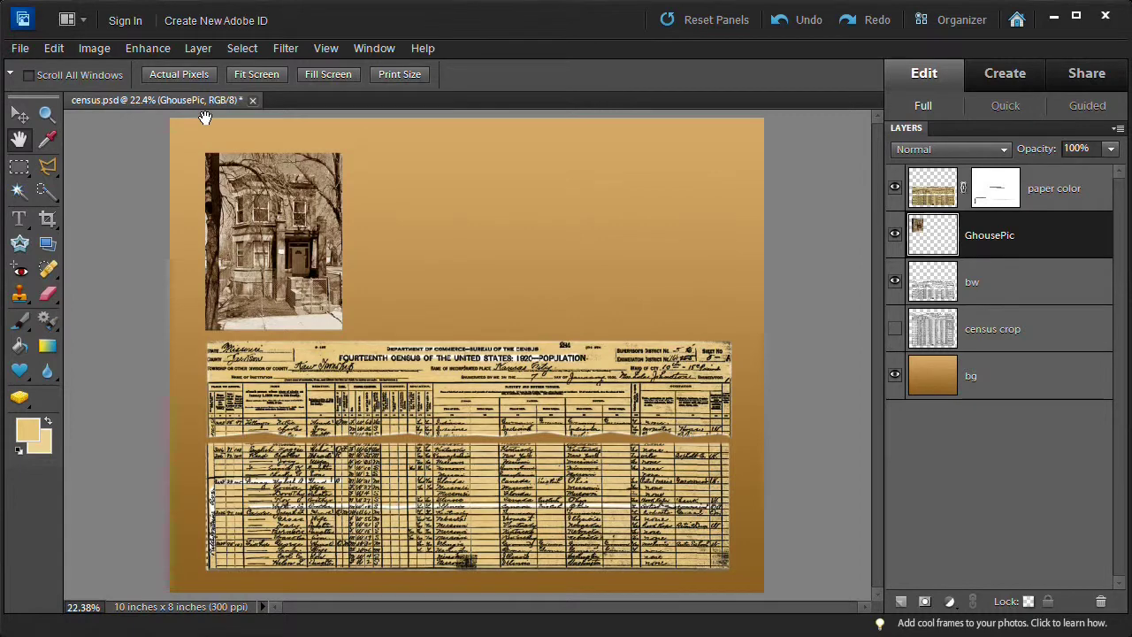
click(368, 45)
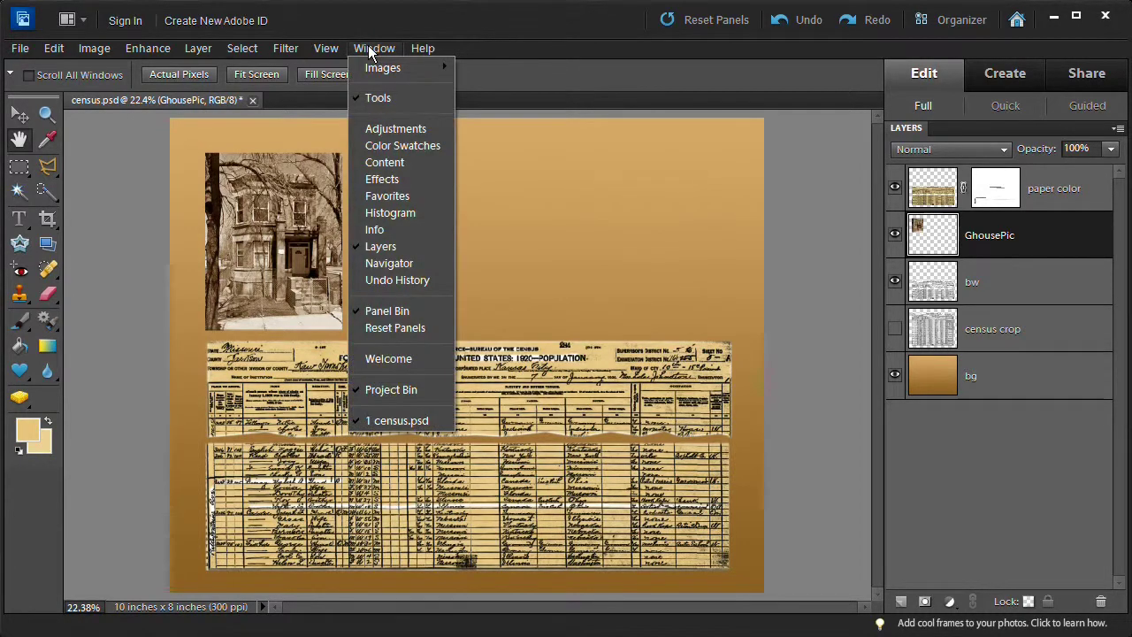
Add the Gold Frame 1 frame from the Content panel to the collage
click(396, 162)
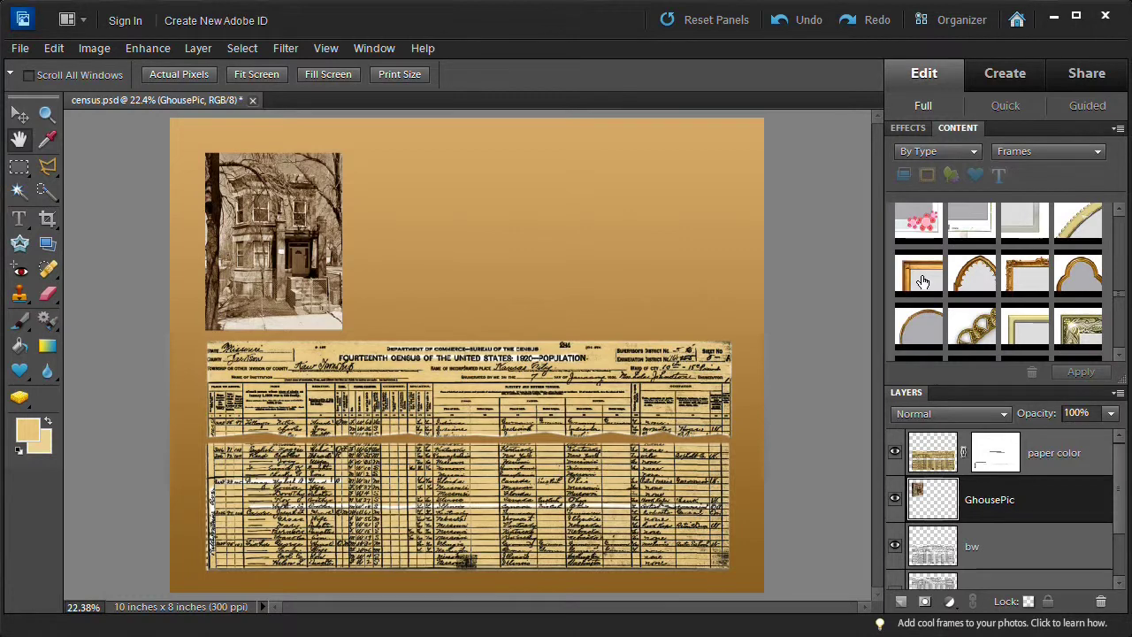
click(922, 280)
drag(921, 279, 503, 246)
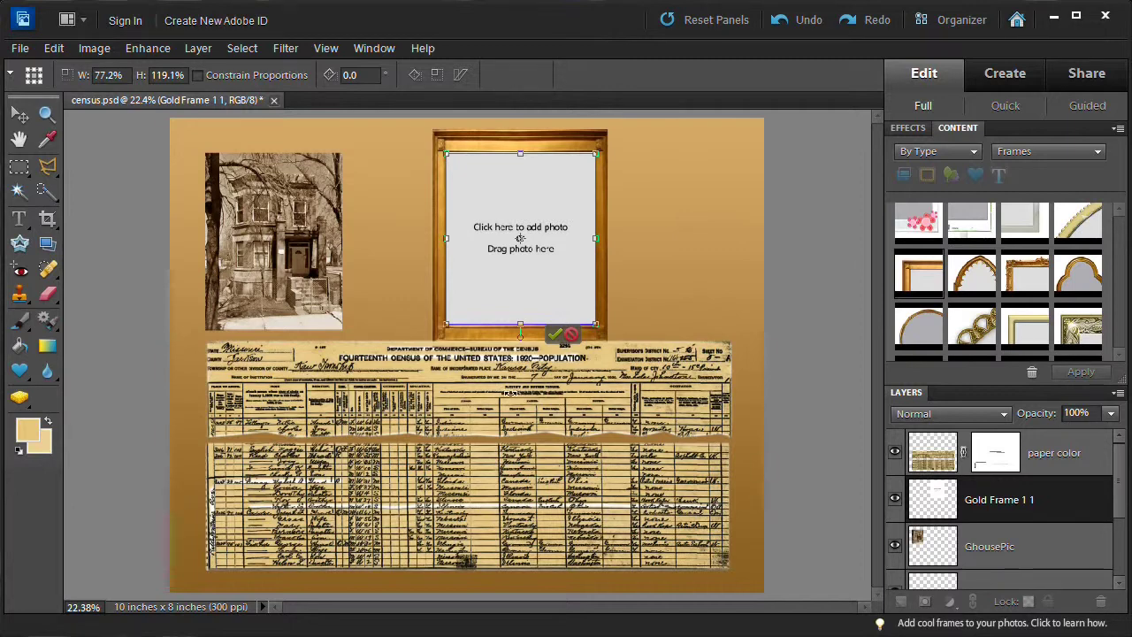
click(555, 334)
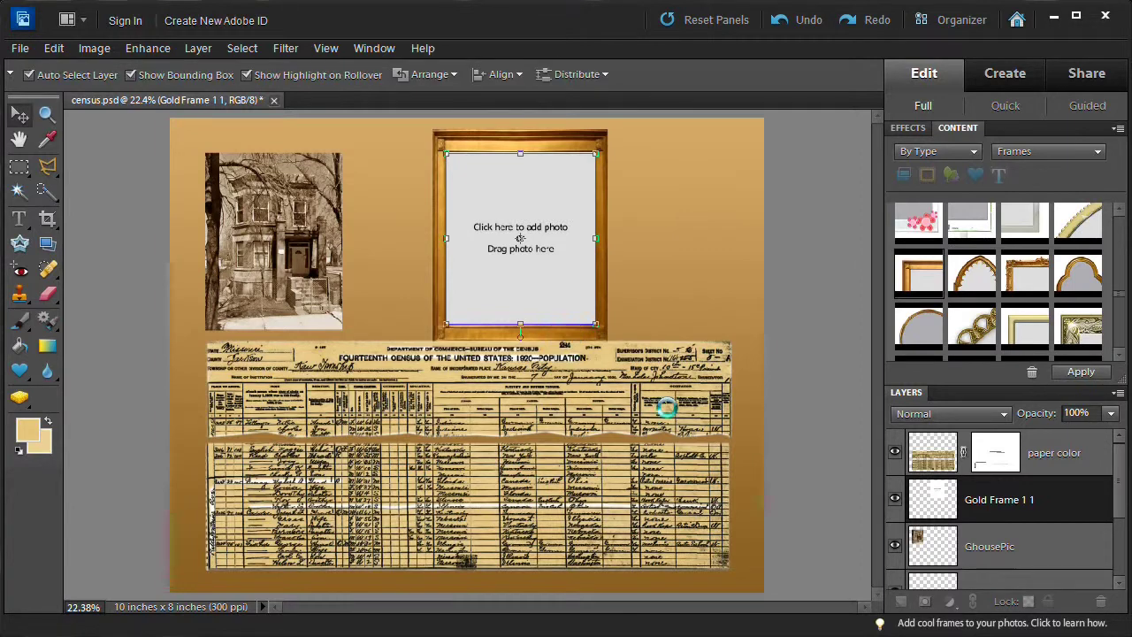
Fit the house photo into the gold frame, enlarge it slightly, and close the content panels
click(996, 548)
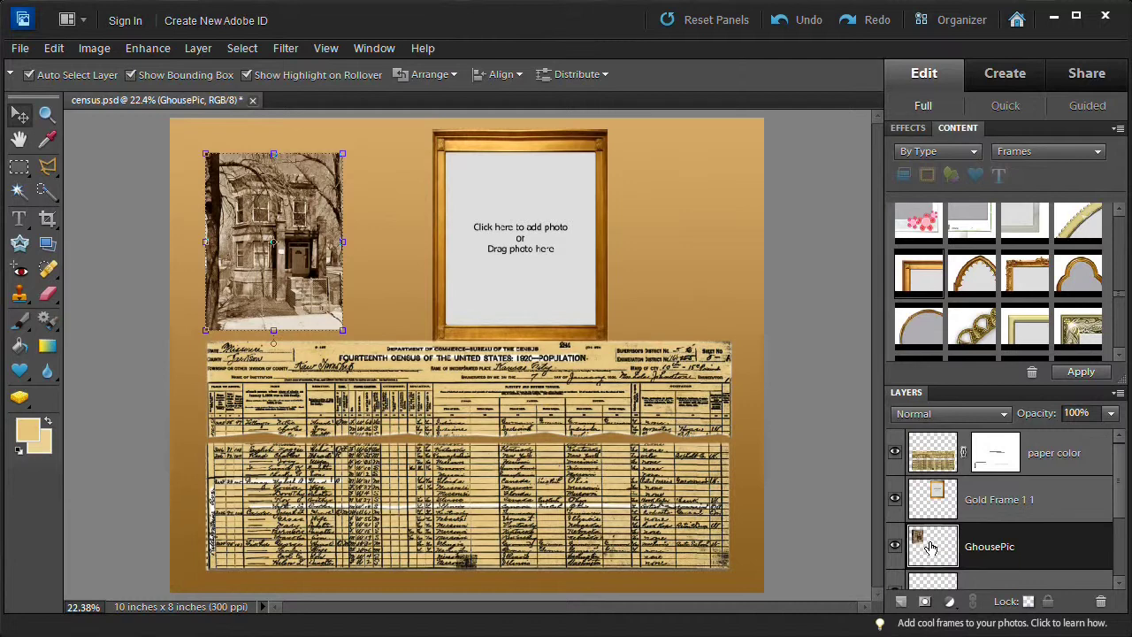
drag(930, 548, 516, 241)
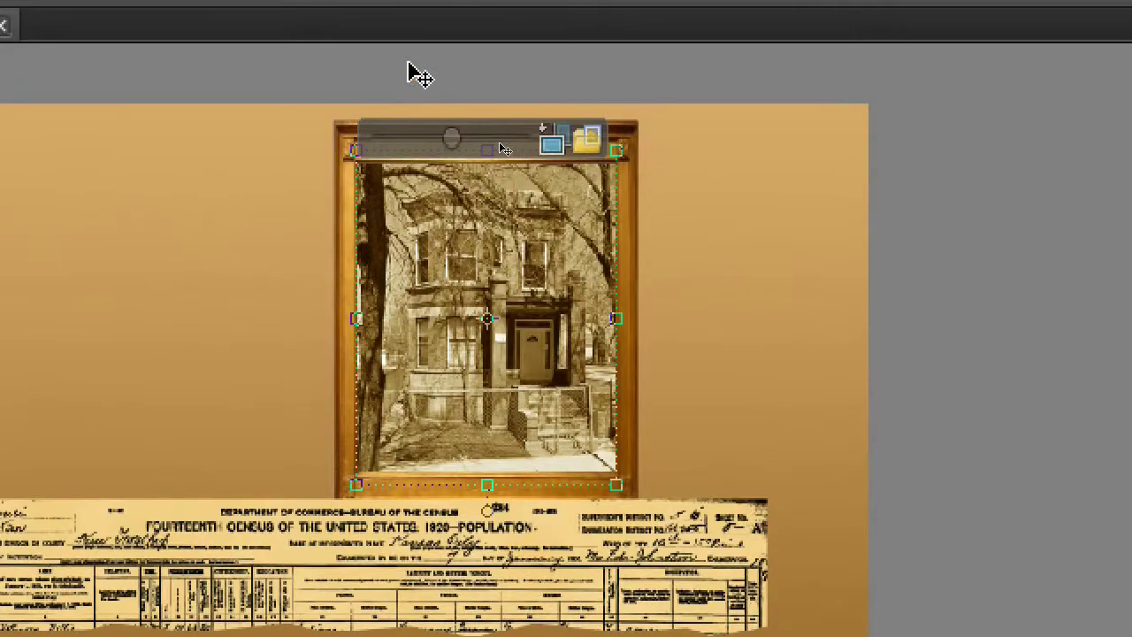
drag(451, 140, 455, 141)
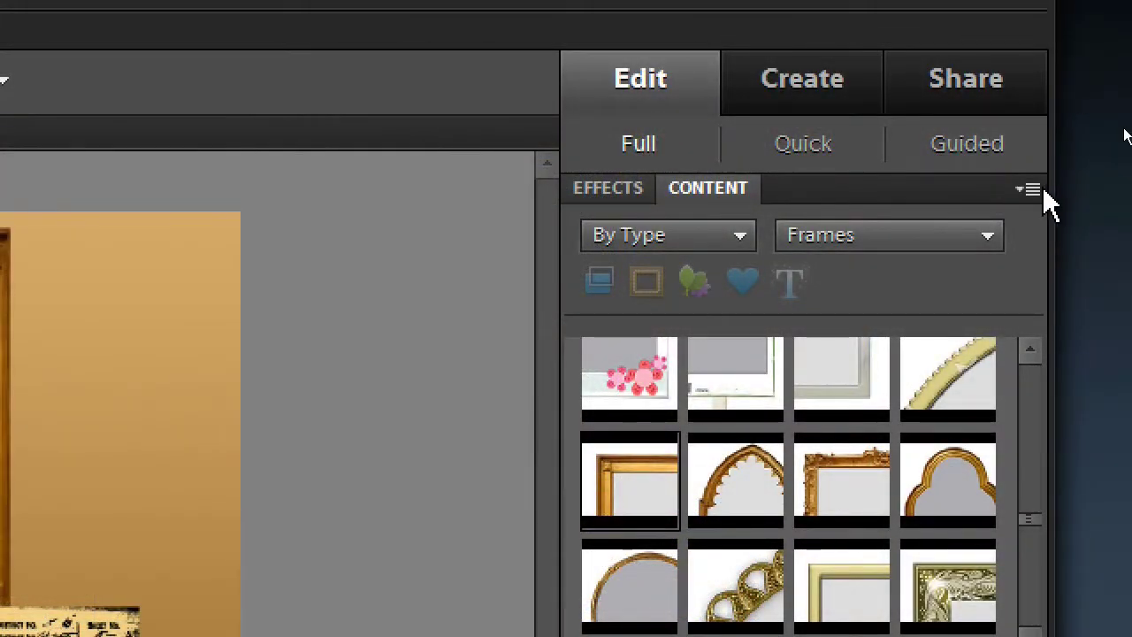
click(1030, 191)
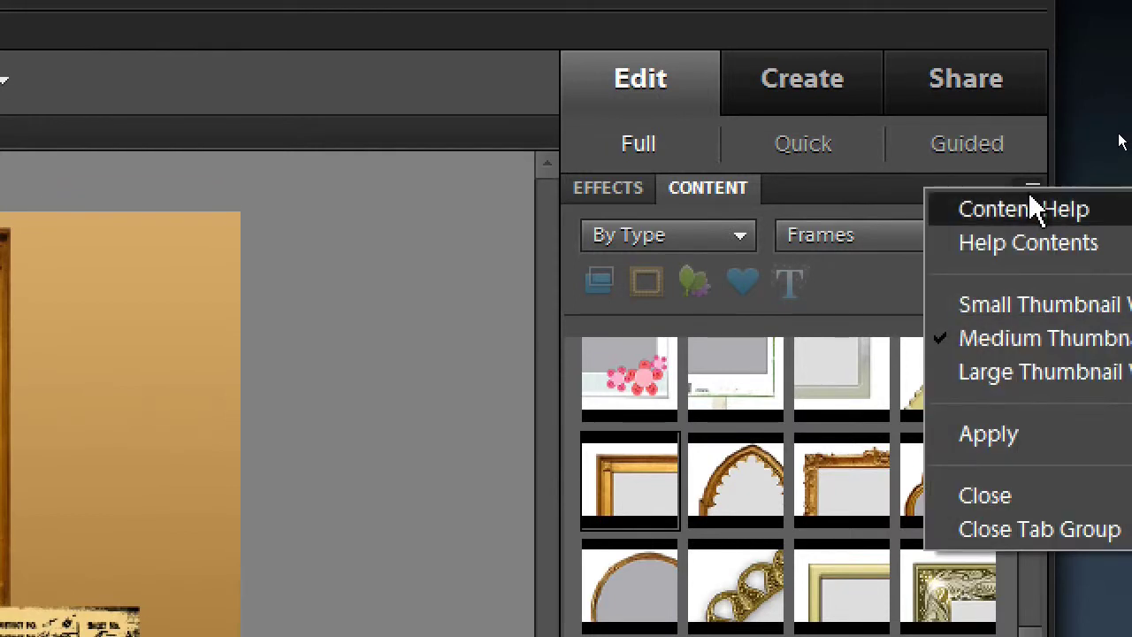
click(1034, 530)
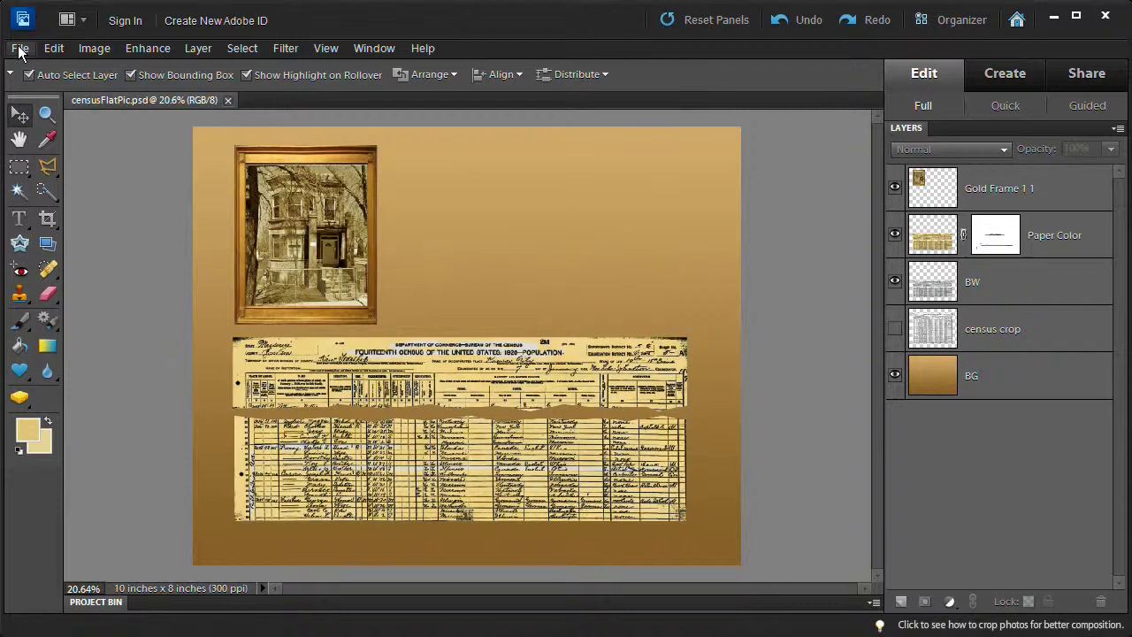
Place familyfix, scale it to 76.5% and set it at top right beside the framed house
click(20, 50)
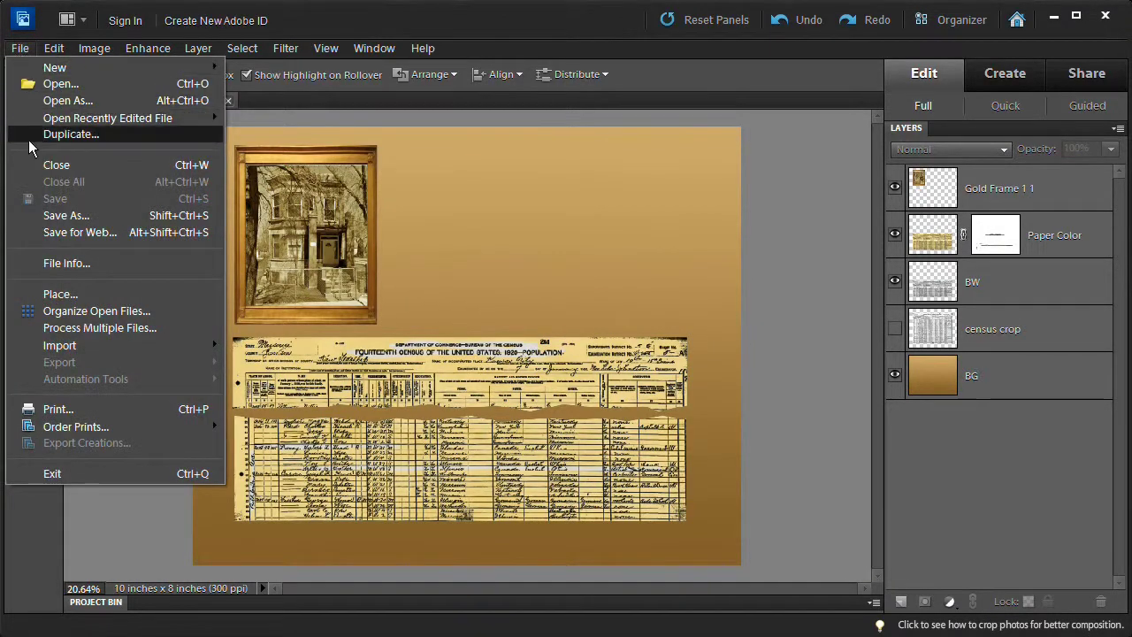
click(79, 290)
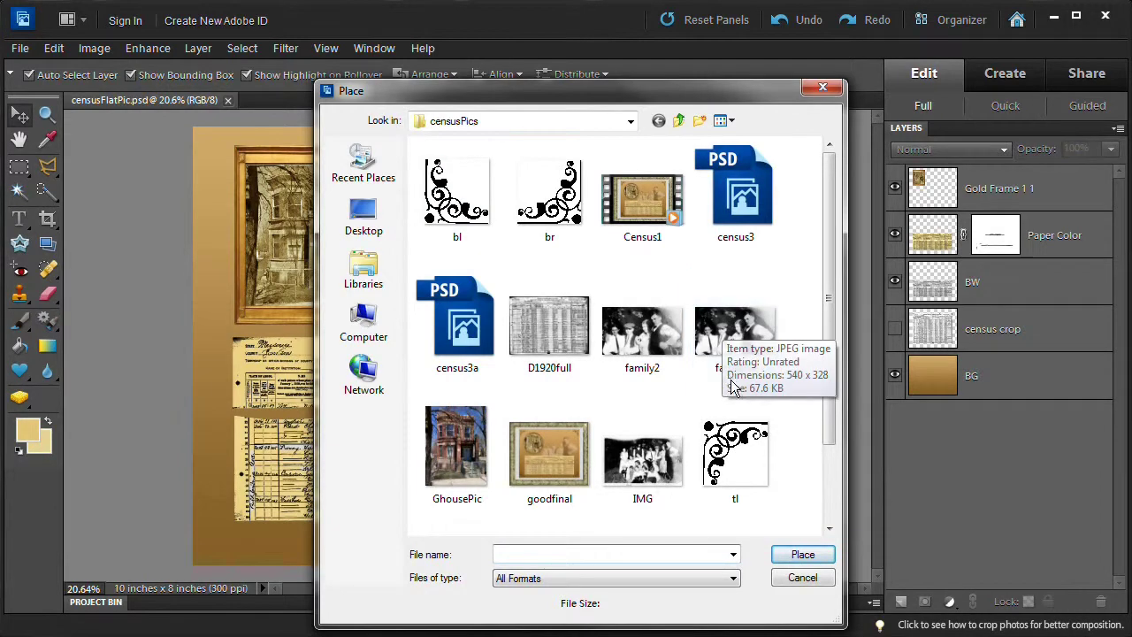
double_click(742, 336)
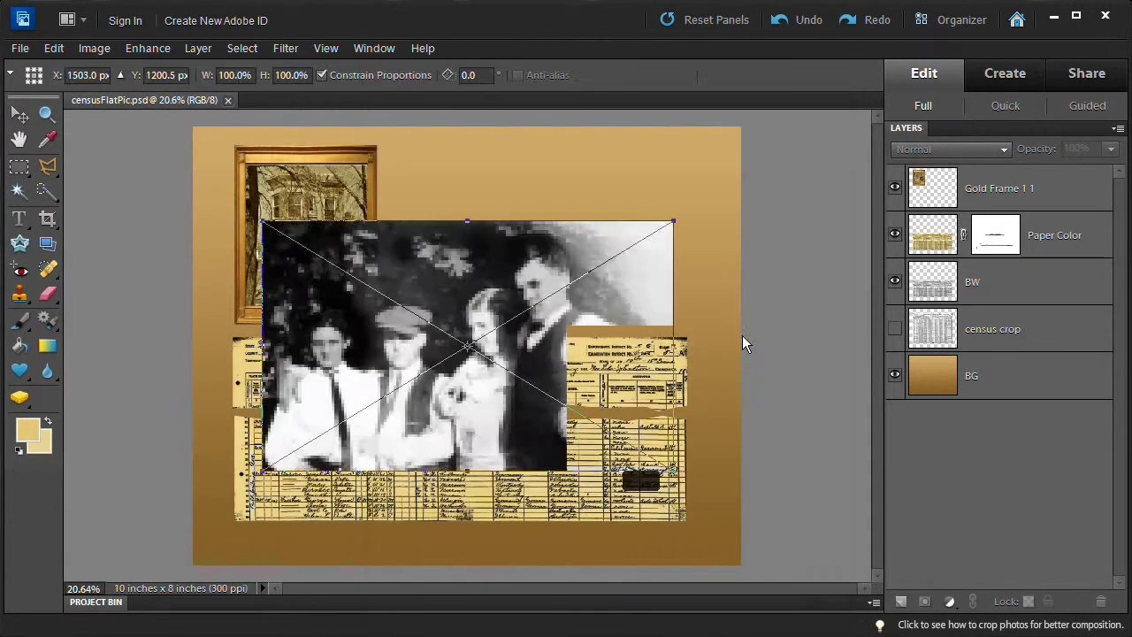
drag(404, 316, 480, 257)
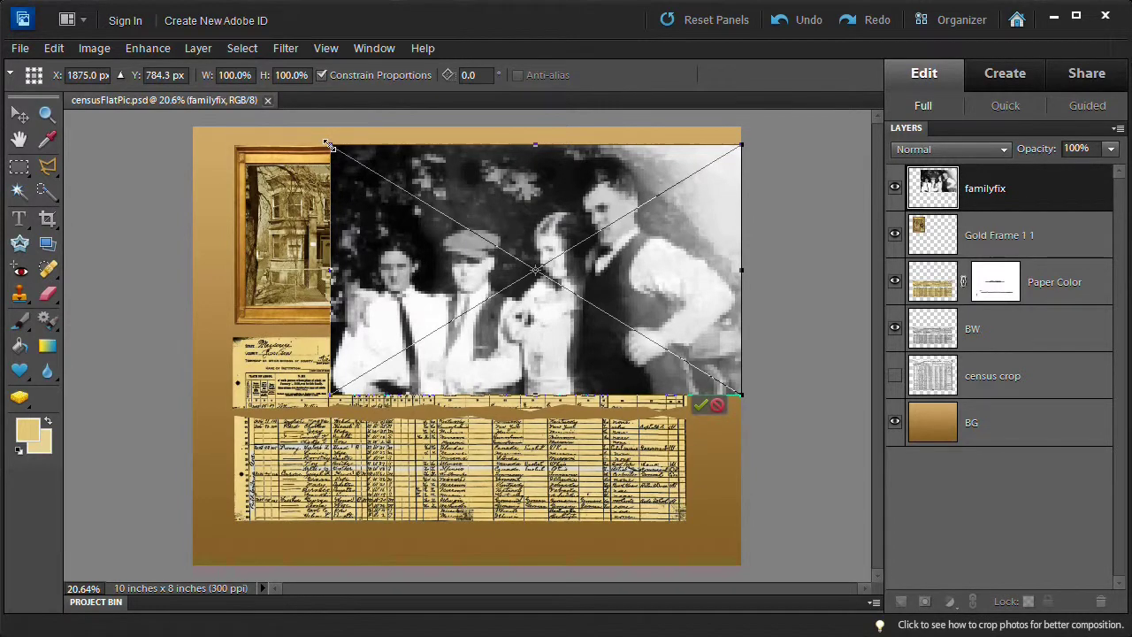
drag(328, 144, 420, 212)
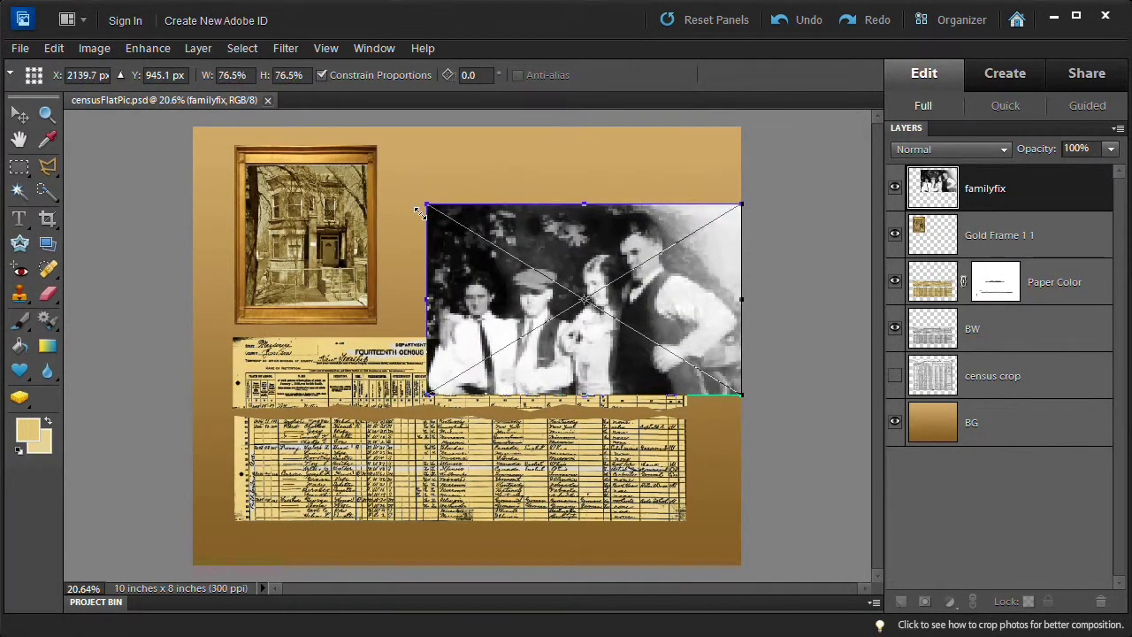
drag(579, 316, 547, 254)
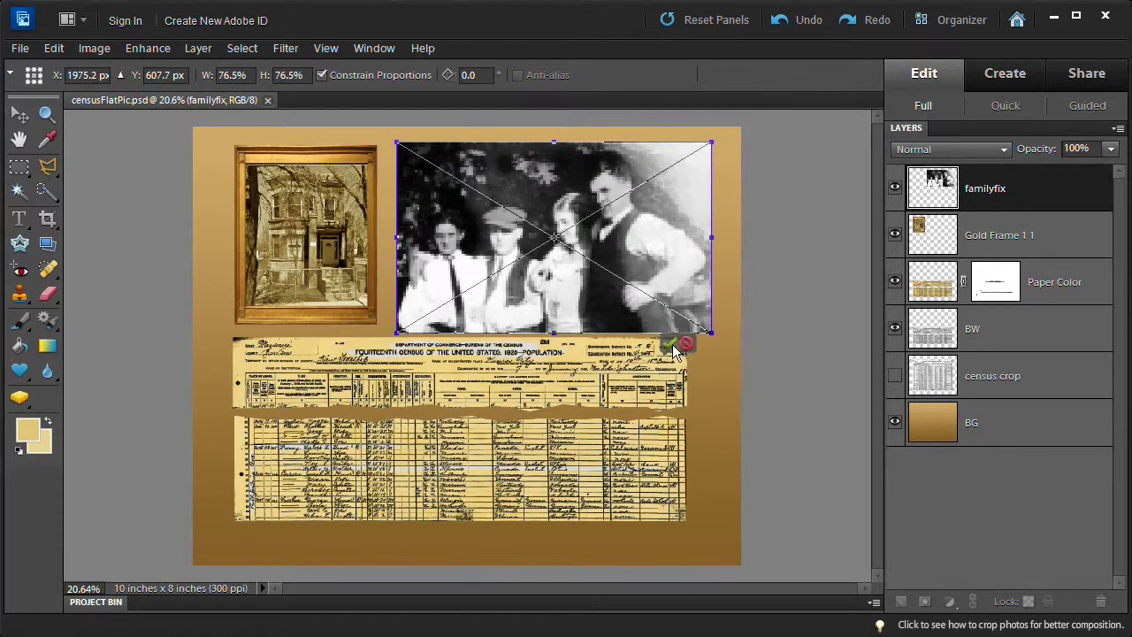
click(670, 344)
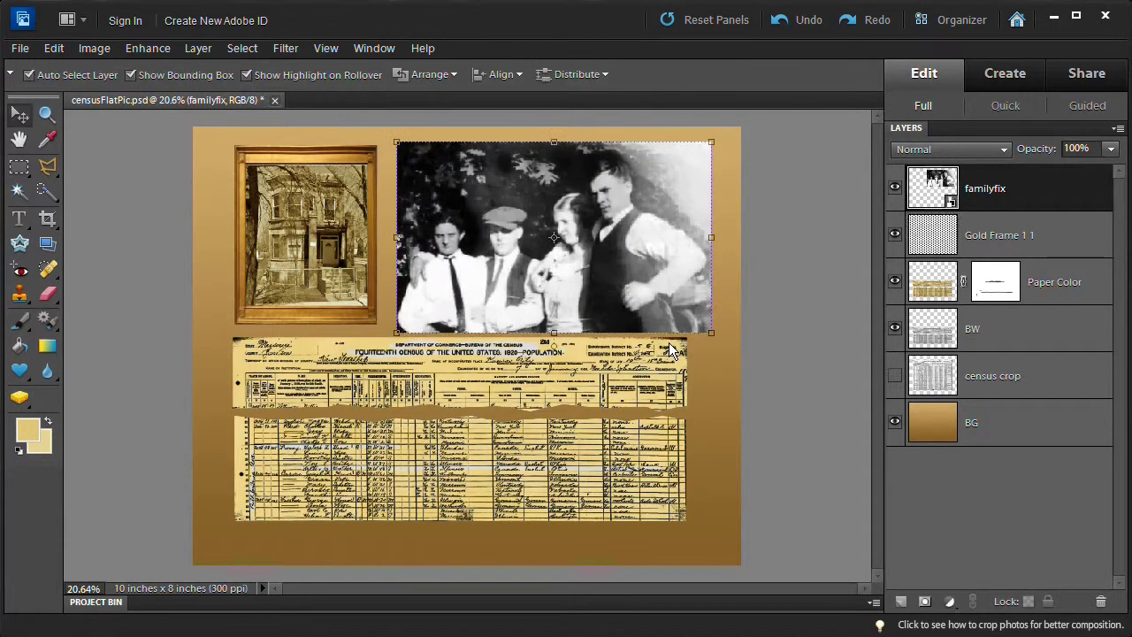
Tint the family photo sepia with Color Variations: Increase Red, Decrease Blue and Lighten
click(140, 49)
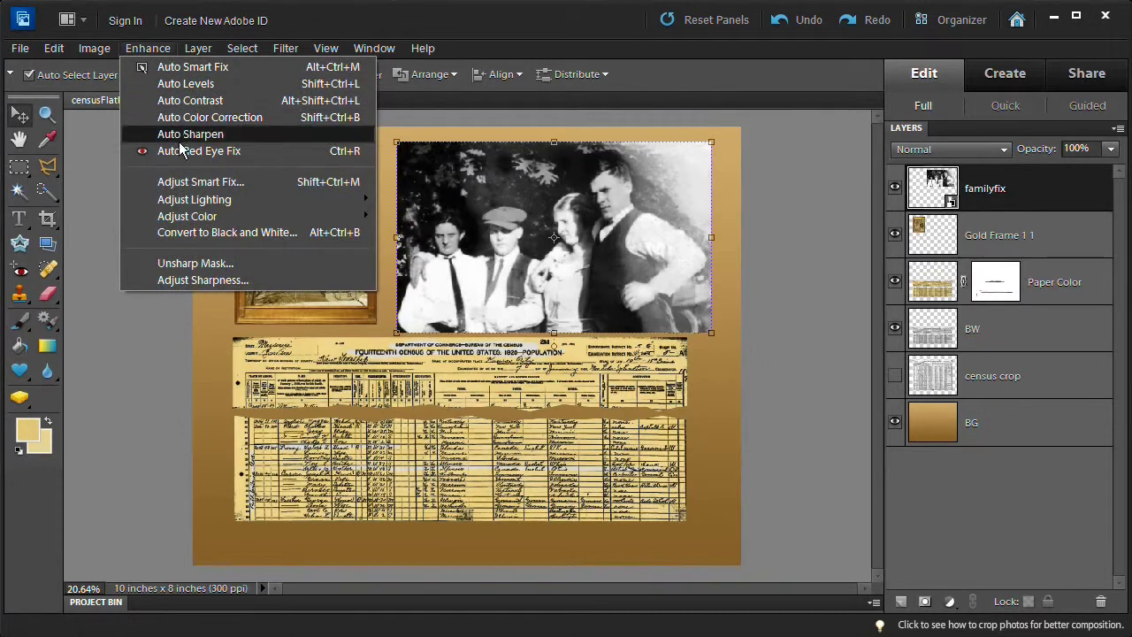
mouse_move(265, 216)
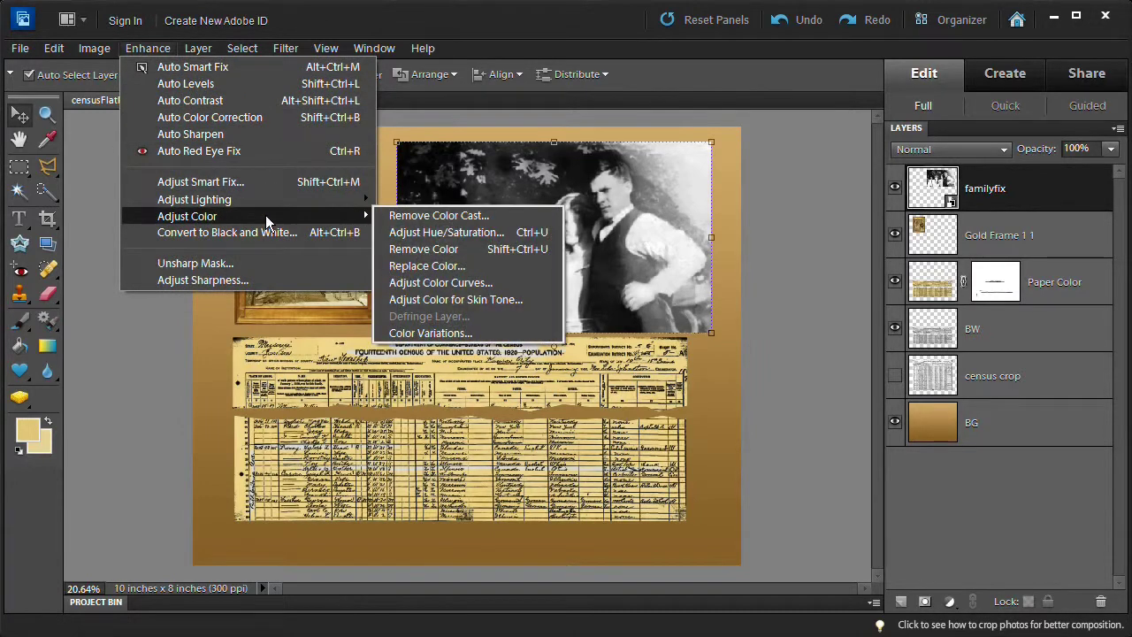
click(443, 334)
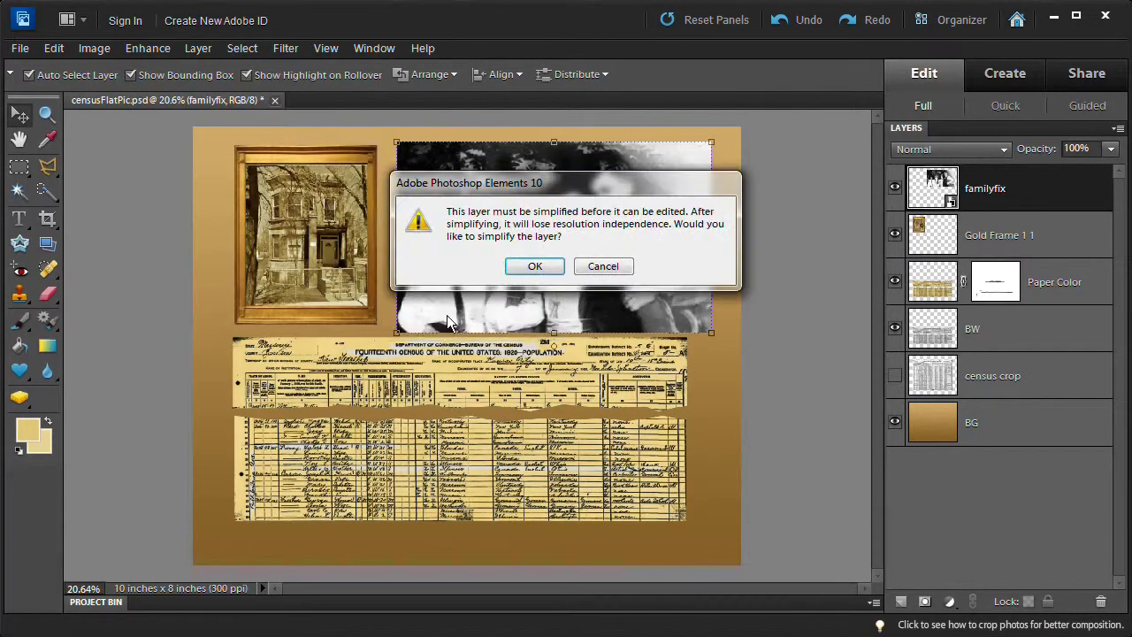
click(535, 267)
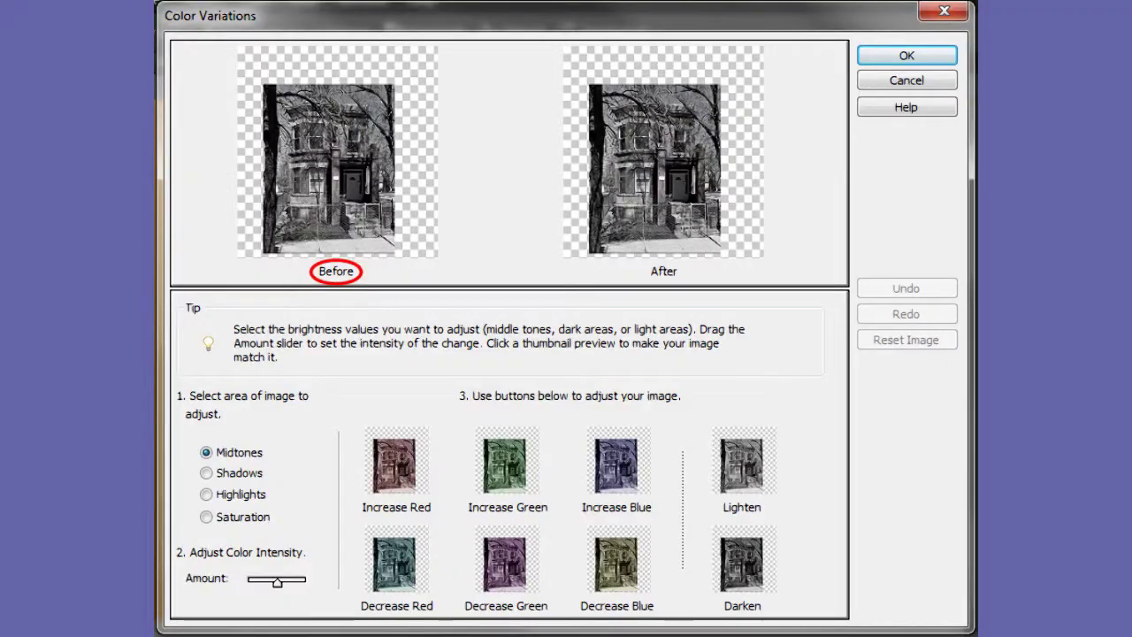
click(395, 464)
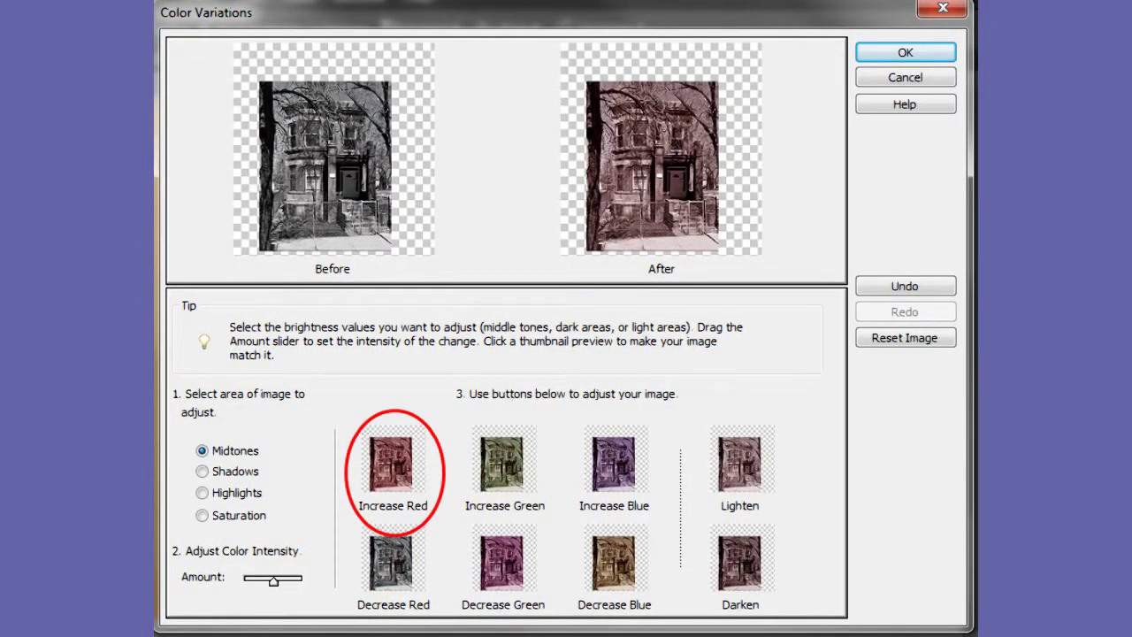
click(614, 562)
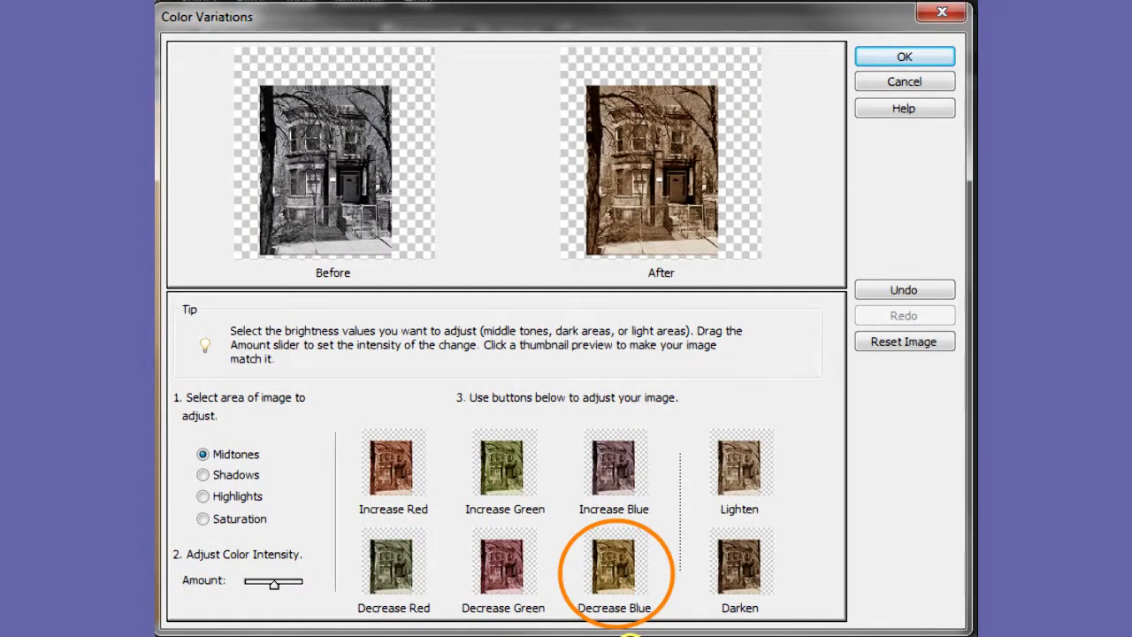
click(739, 466)
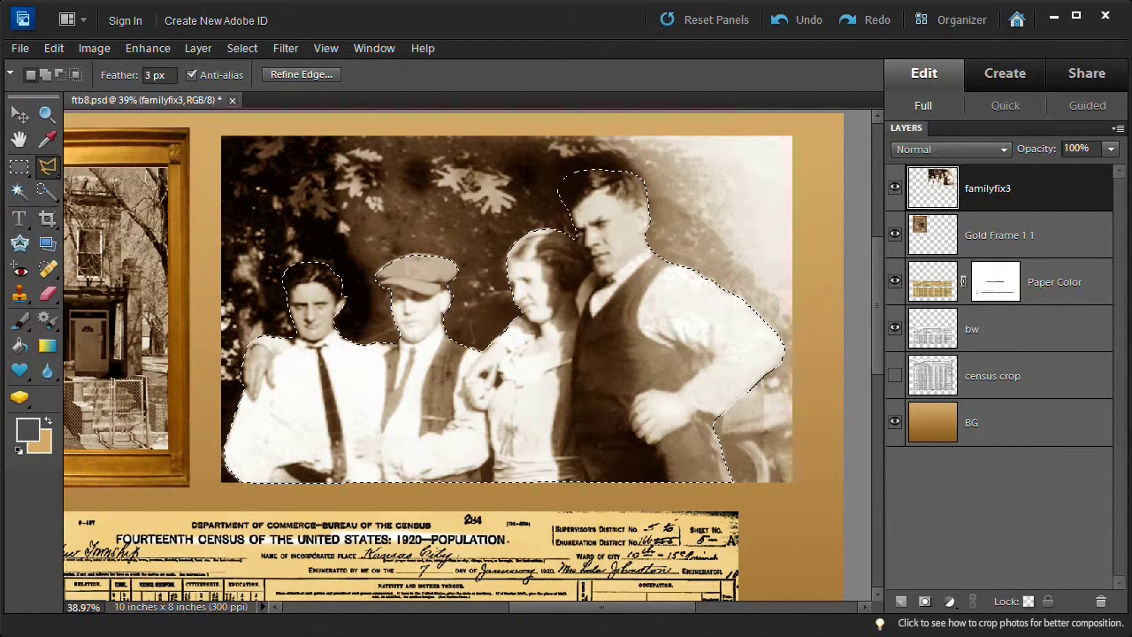
Invert the lasso selection, delete the background around the four people, then deselect
key(ctrl+shift+i)
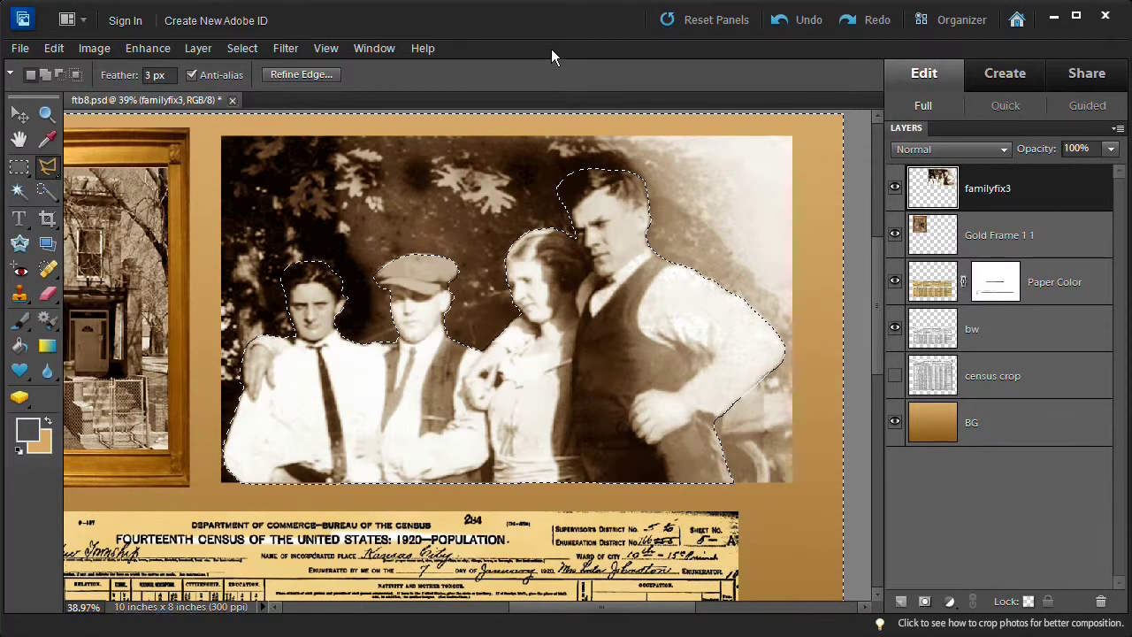
key(Delete)
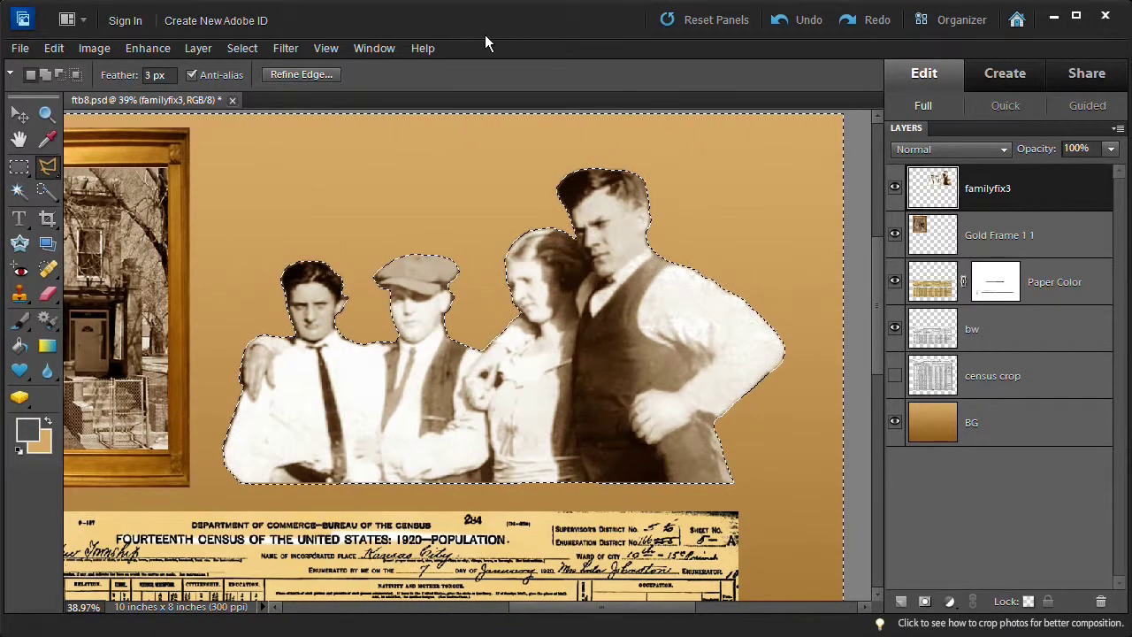
key(ctrl+d)
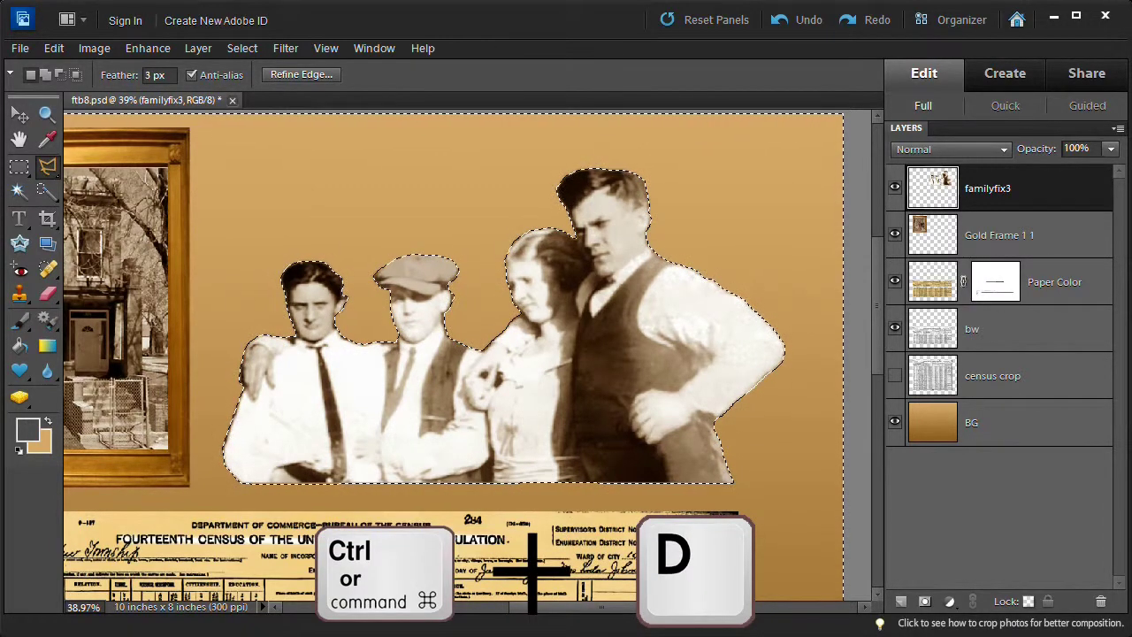
key(ctrl+d)
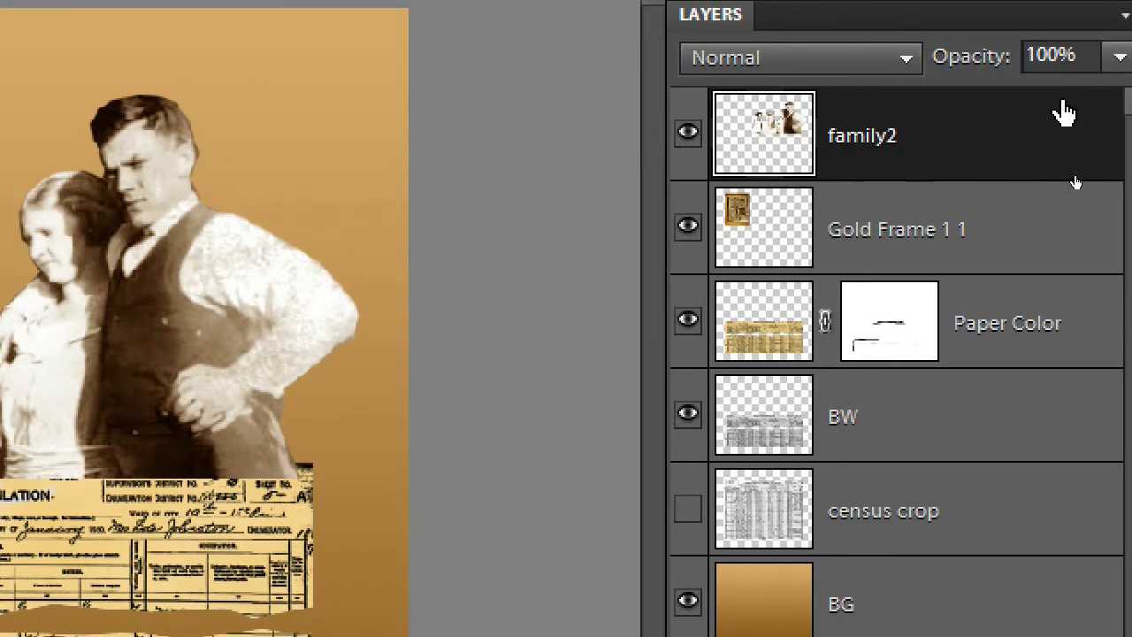
Drag the family2 layer beneath BW in the Layers panel and lower its opacity to 61%
drag(1044, 119, 1042, 458)
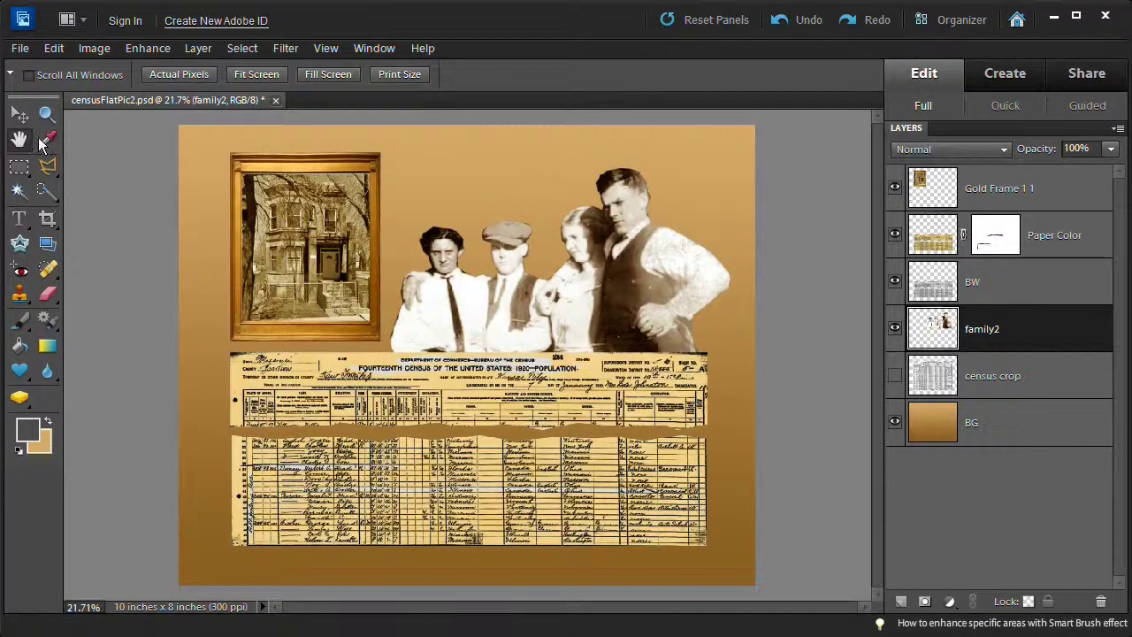
click(19, 116)
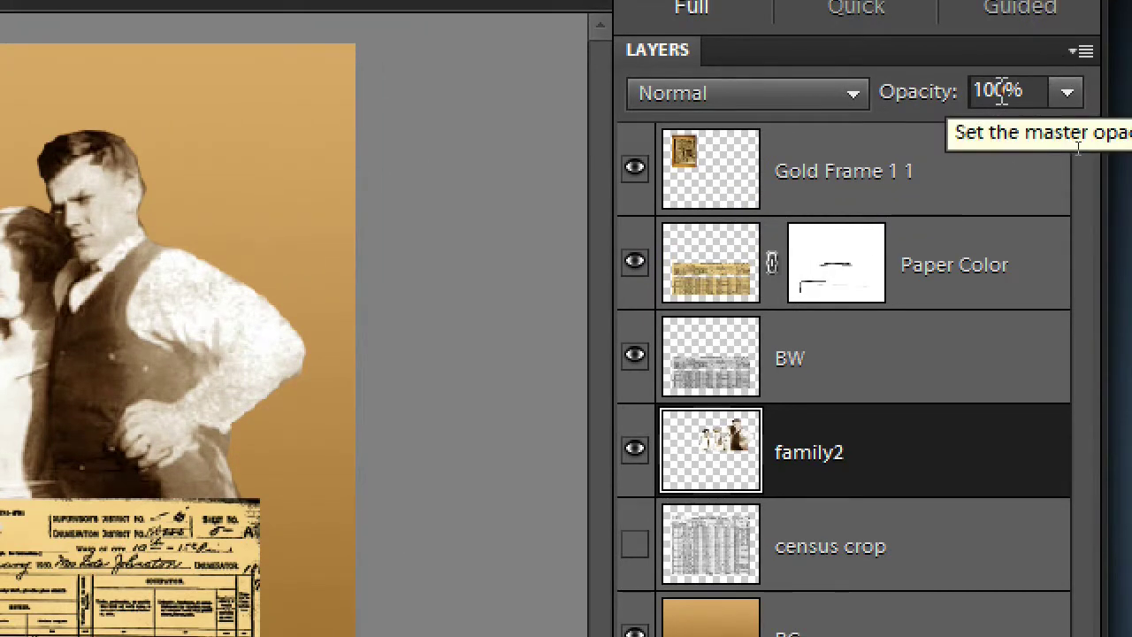
click(955, 91)
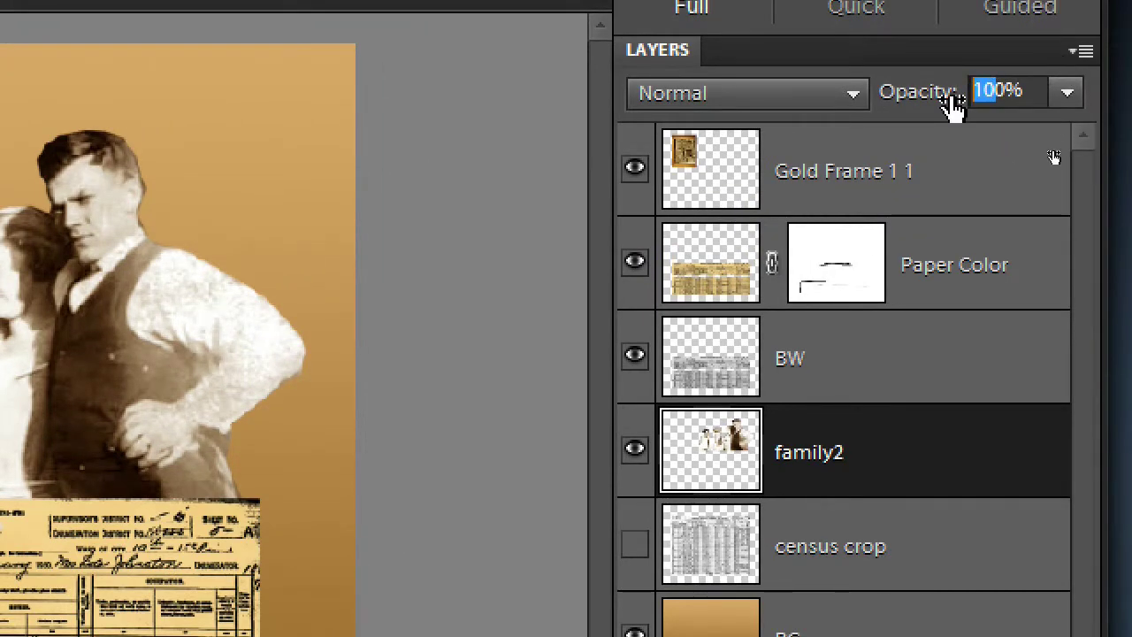
drag(953, 104, 956, 103)
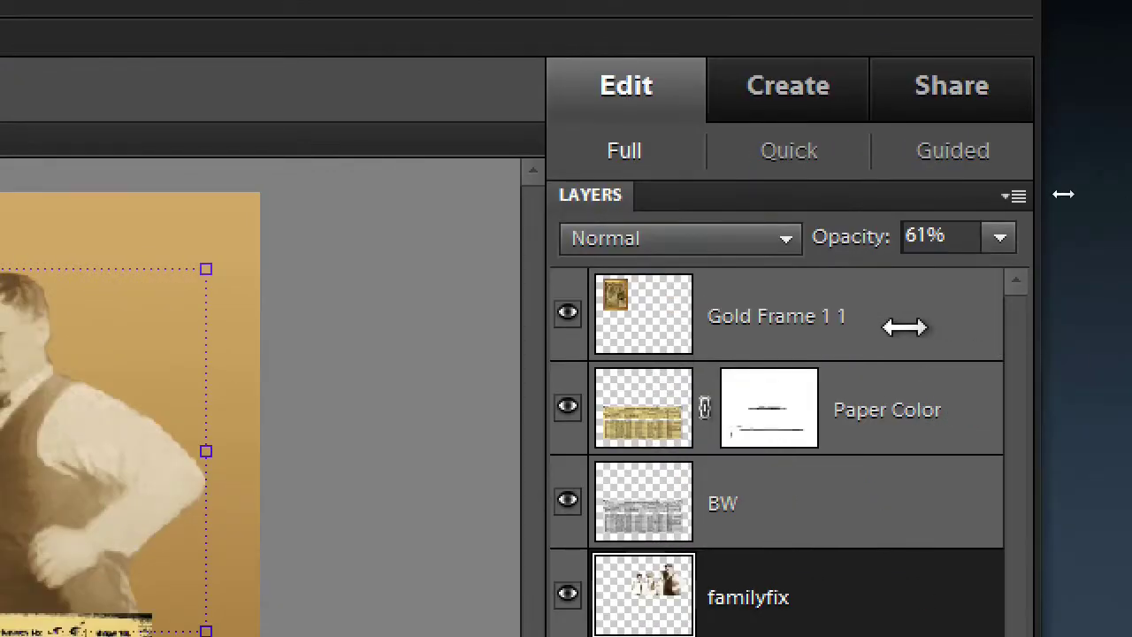
Scale the census strips to 93.6%, nudge them slightly right and down, then reselect Gold Frame 1 1
click(904, 340)
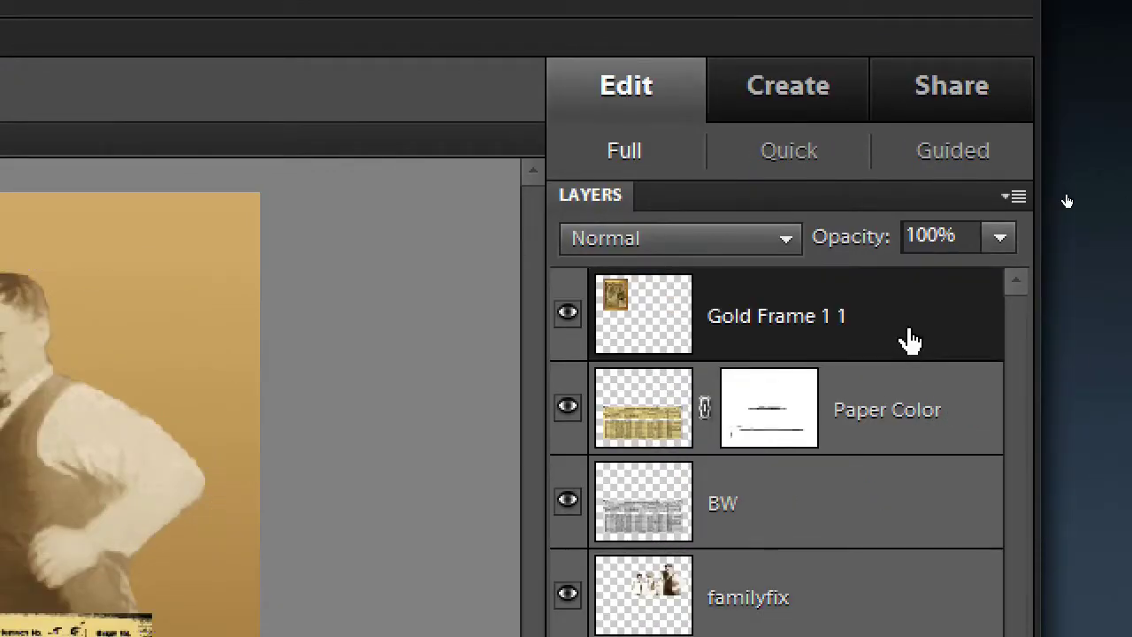
ctrl+click(954, 423)
ctrl+click(905, 511)
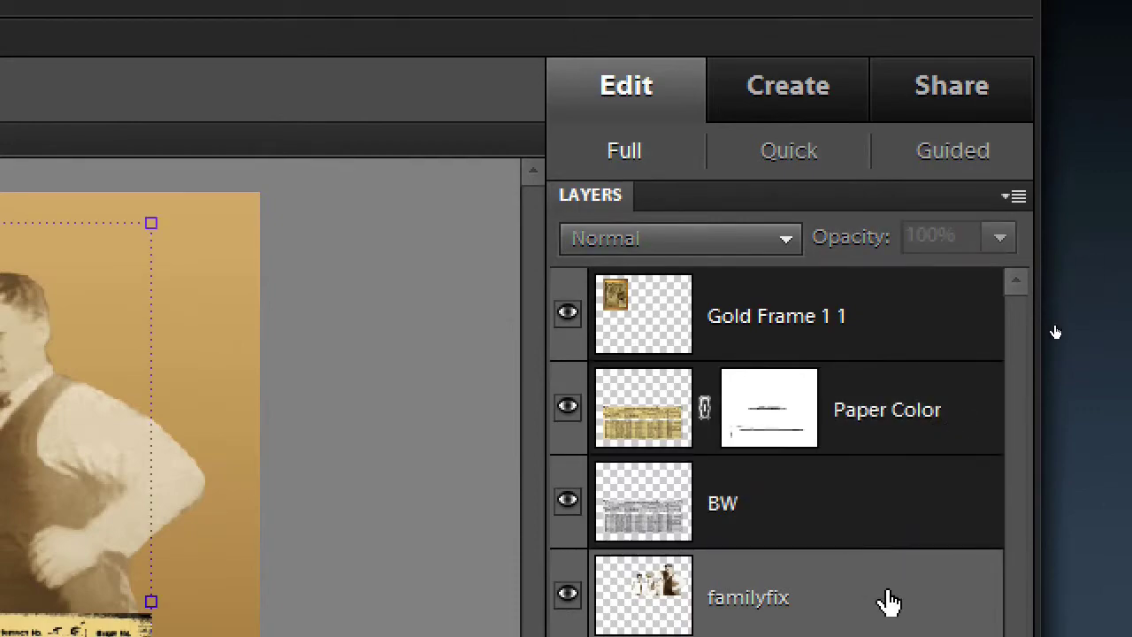
ctrl+click(885, 599)
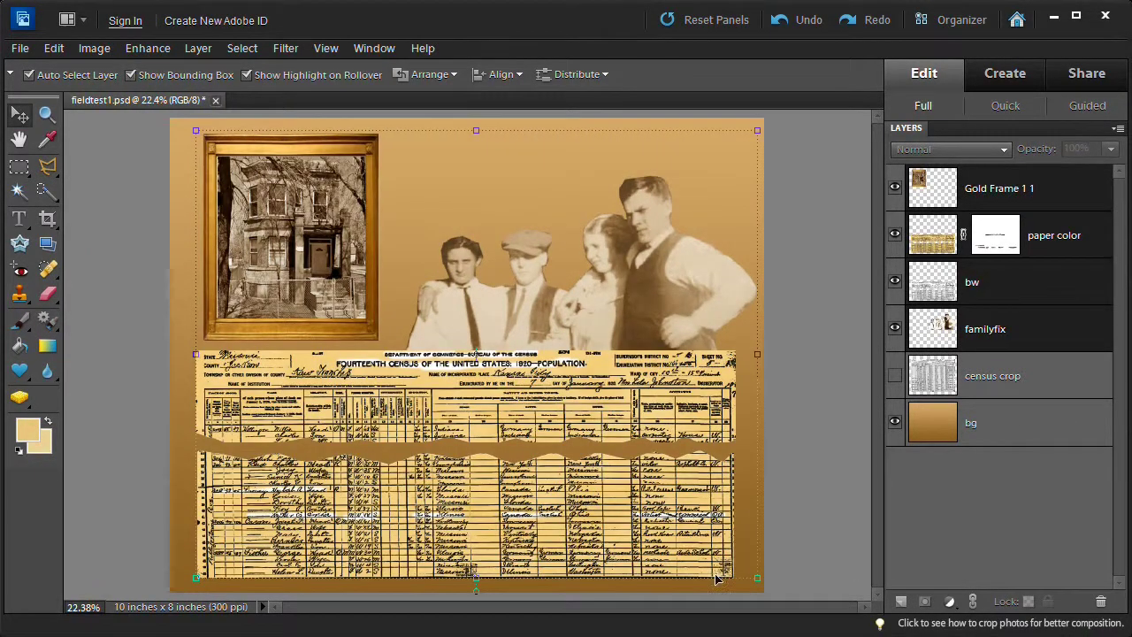
drag(758, 579, 720, 541)
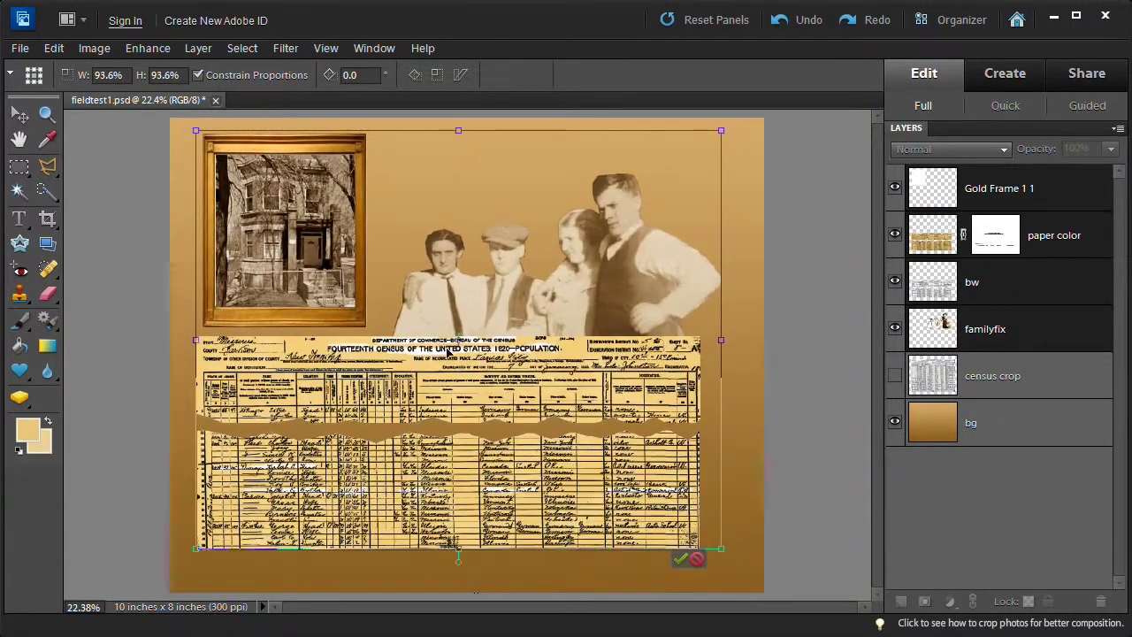
mouse_move(439, 340)
mouse_down()
mouse_move(474, 348)
mouse_move(446, 350)
mouse_up()
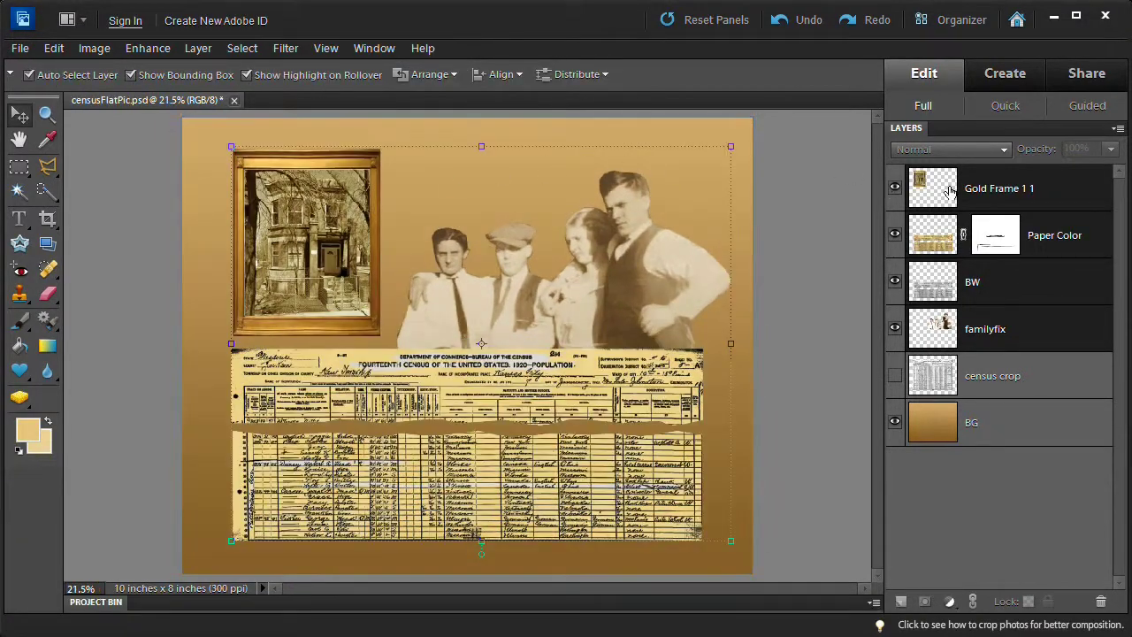
click(1006, 192)
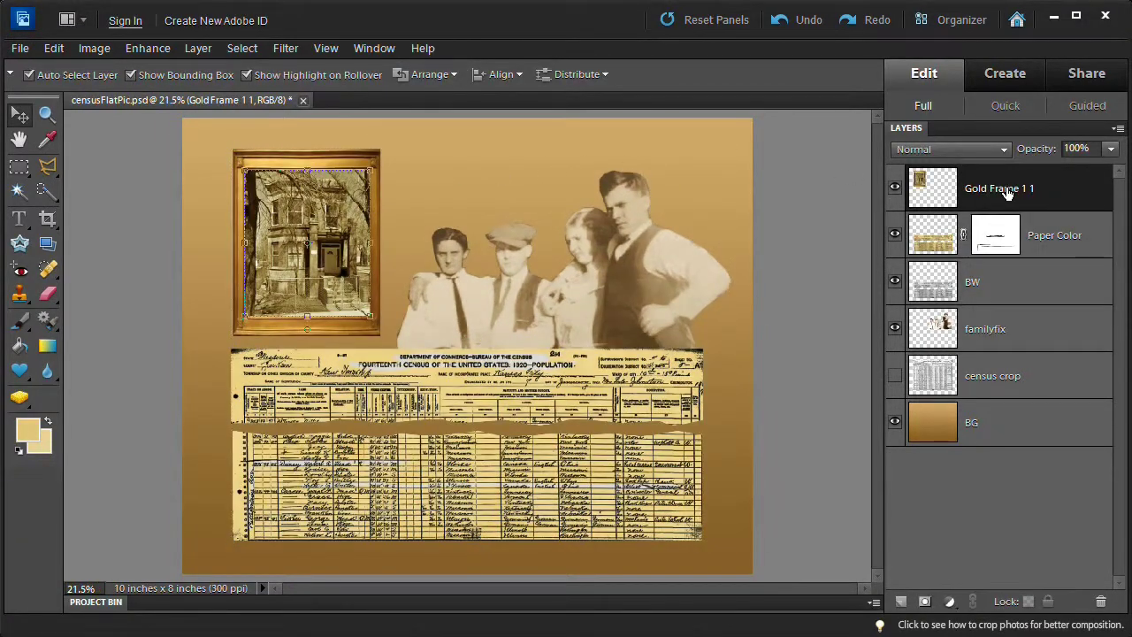
Place the 1tl ornament into the top-left corner of the page
click(22, 50)
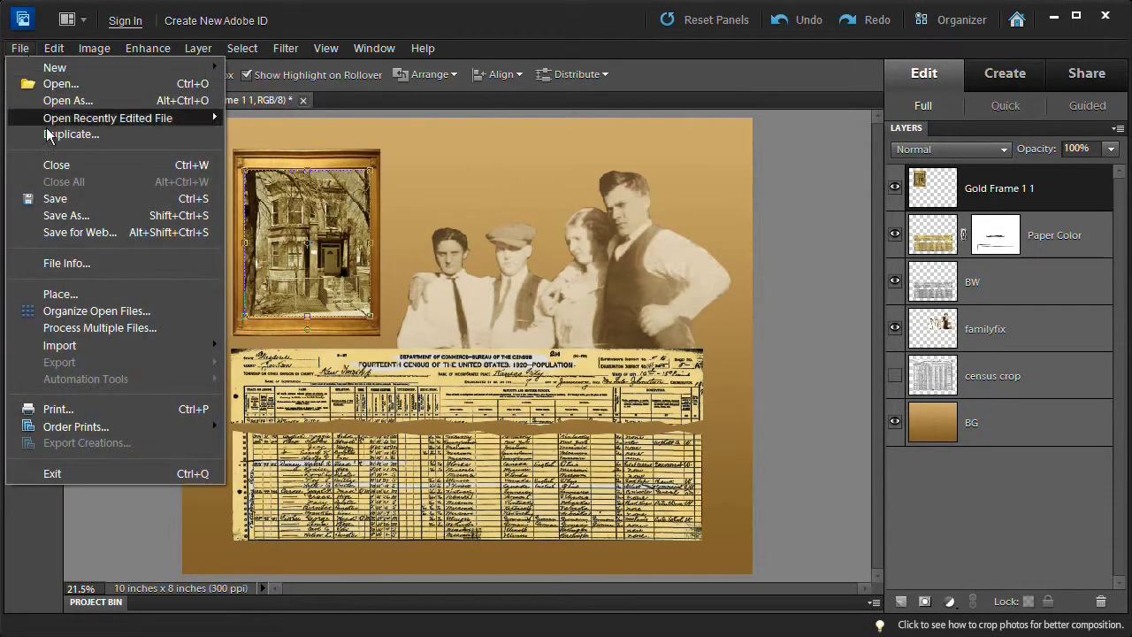
click(89, 292)
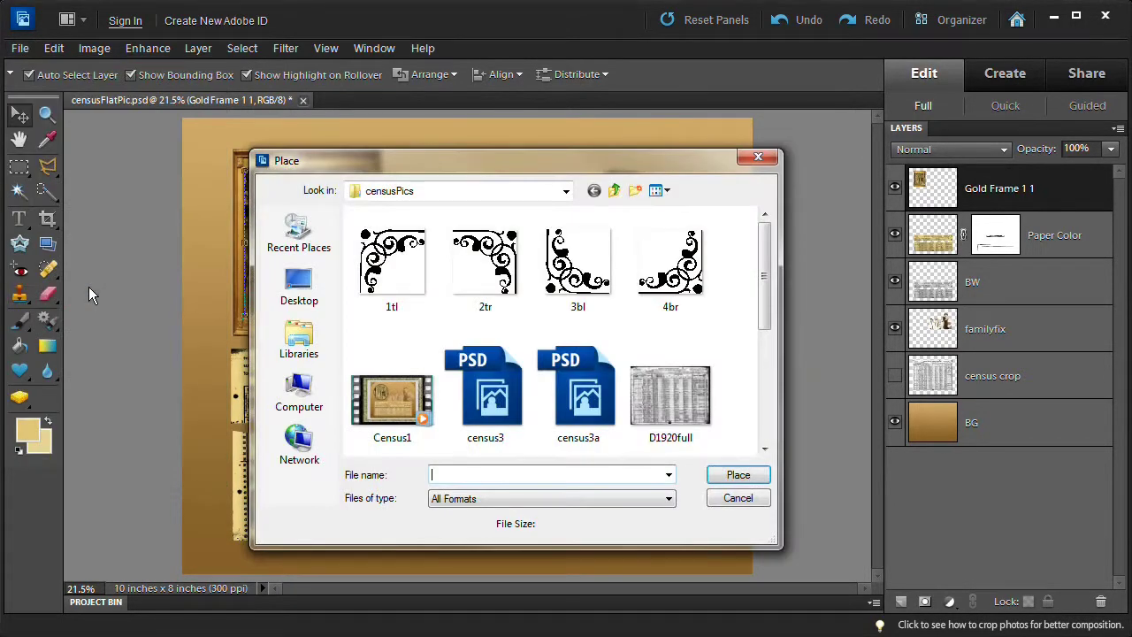
double_click(395, 254)
drag(474, 313, 226, 159)
click(204, 191)
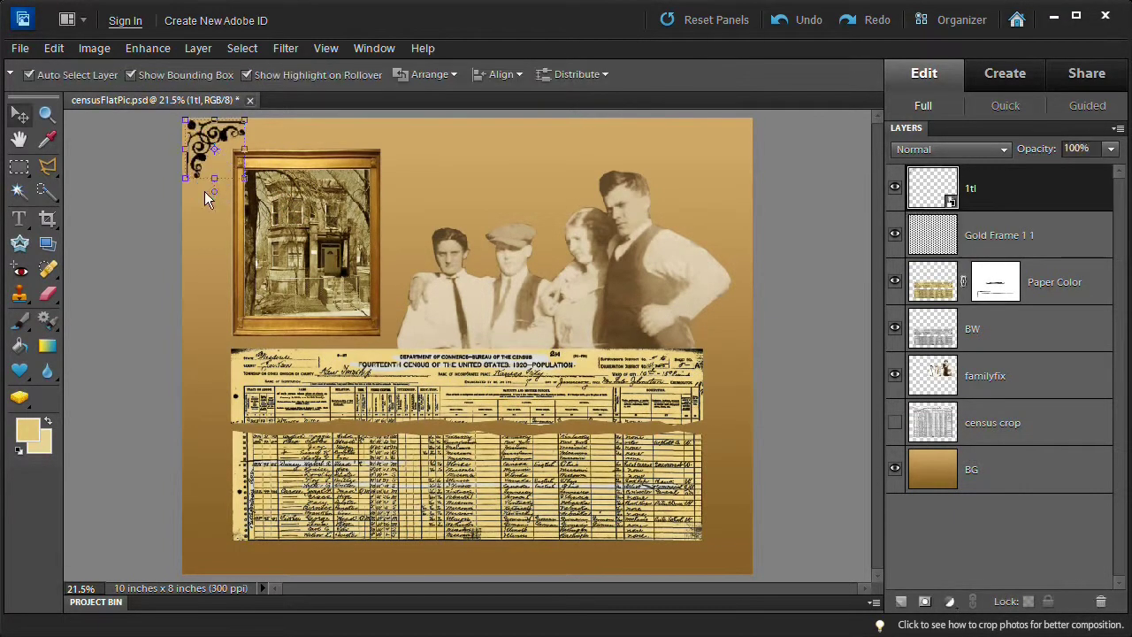
Place the 2tr ornament into the top-right corner
click(20, 48)
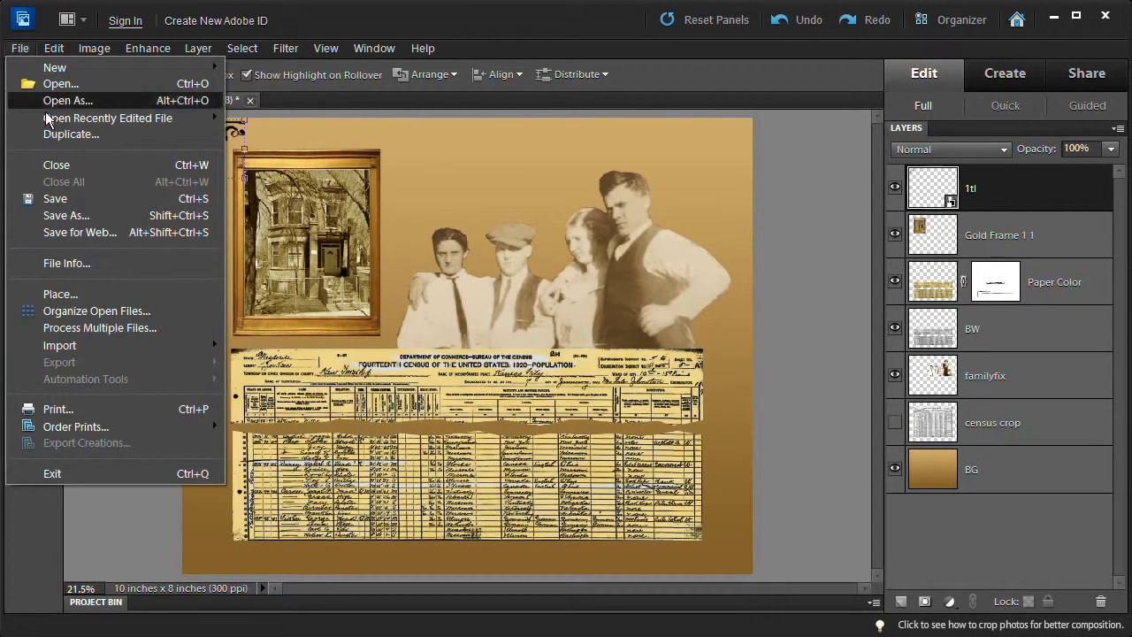
click(91, 291)
double_click(485, 263)
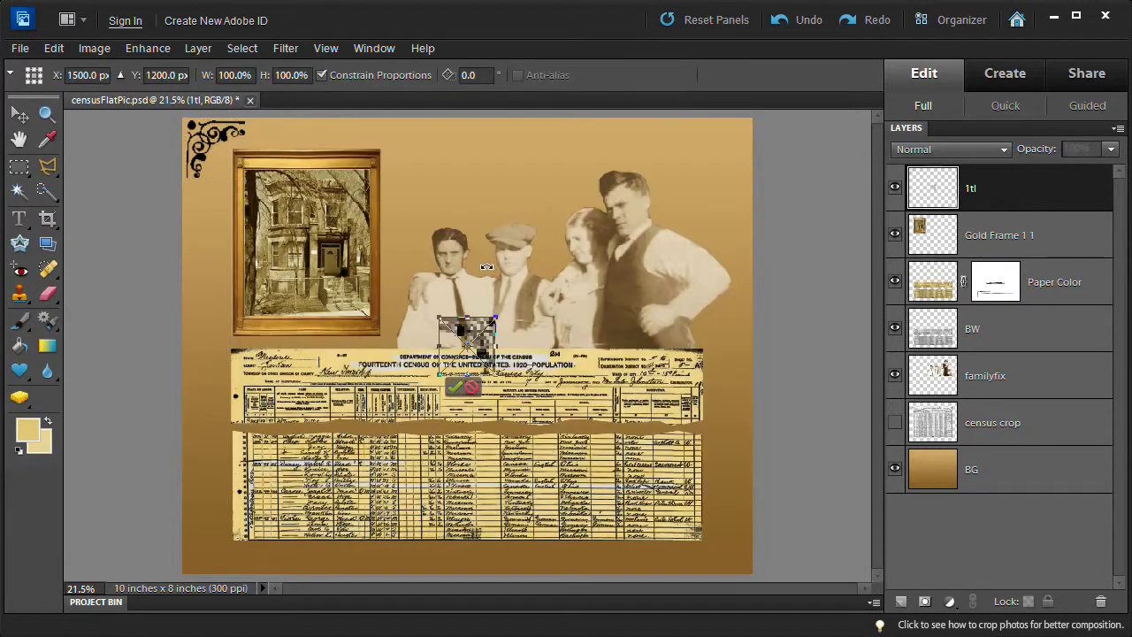
drag(486, 327, 734, 129)
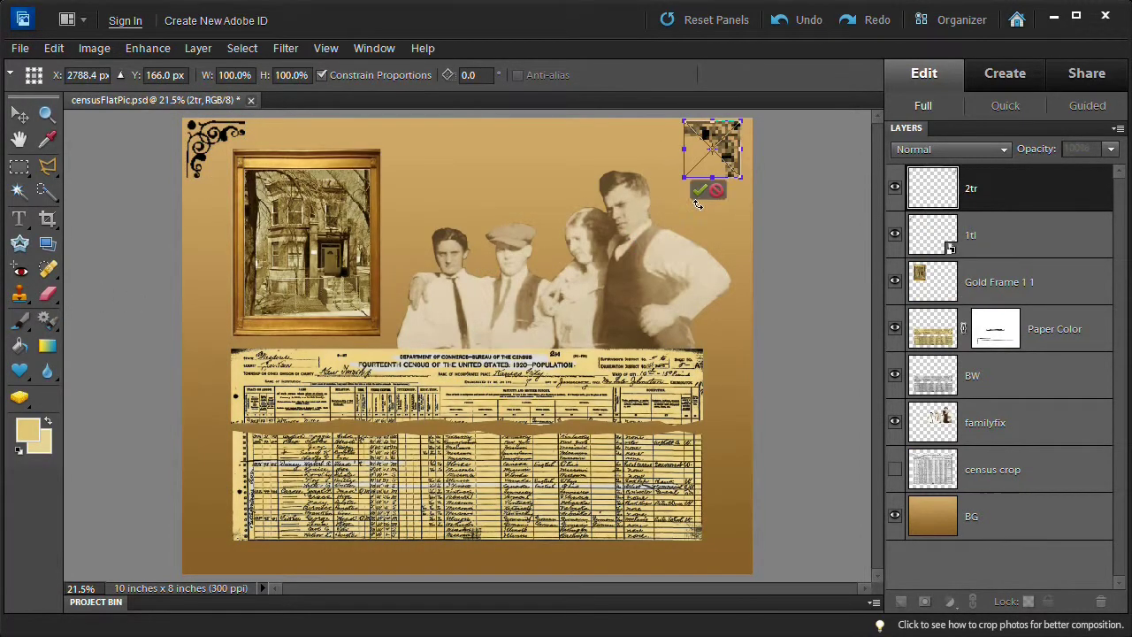
click(697, 187)
Place the 3bl ornament into the bottom-left corner
click(19, 49)
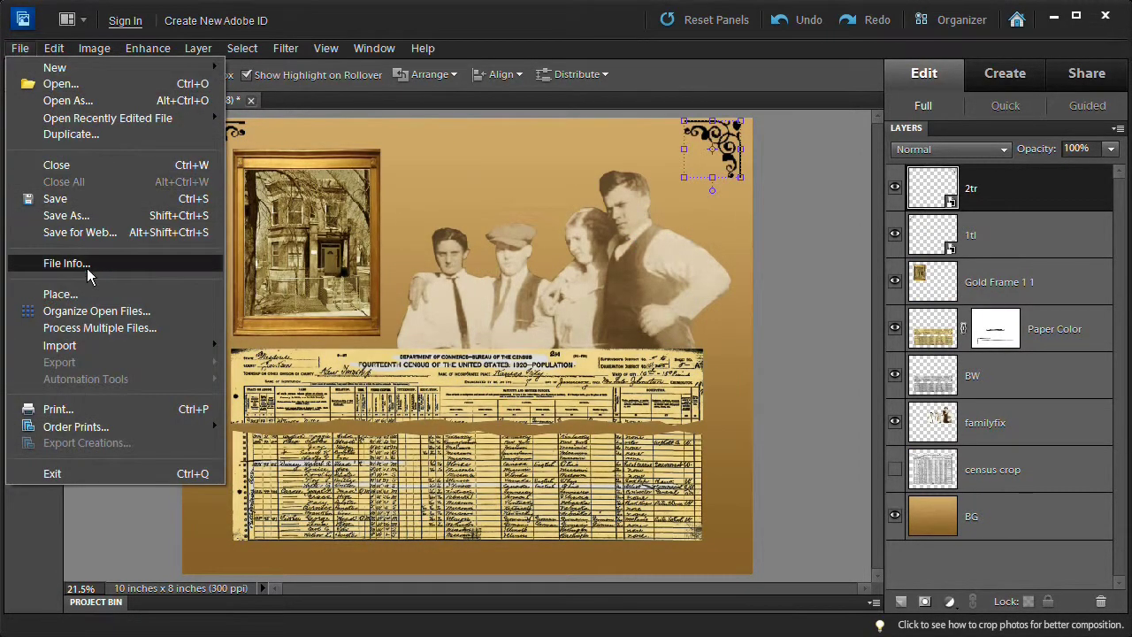
click(88, 291)
click(572, 265)
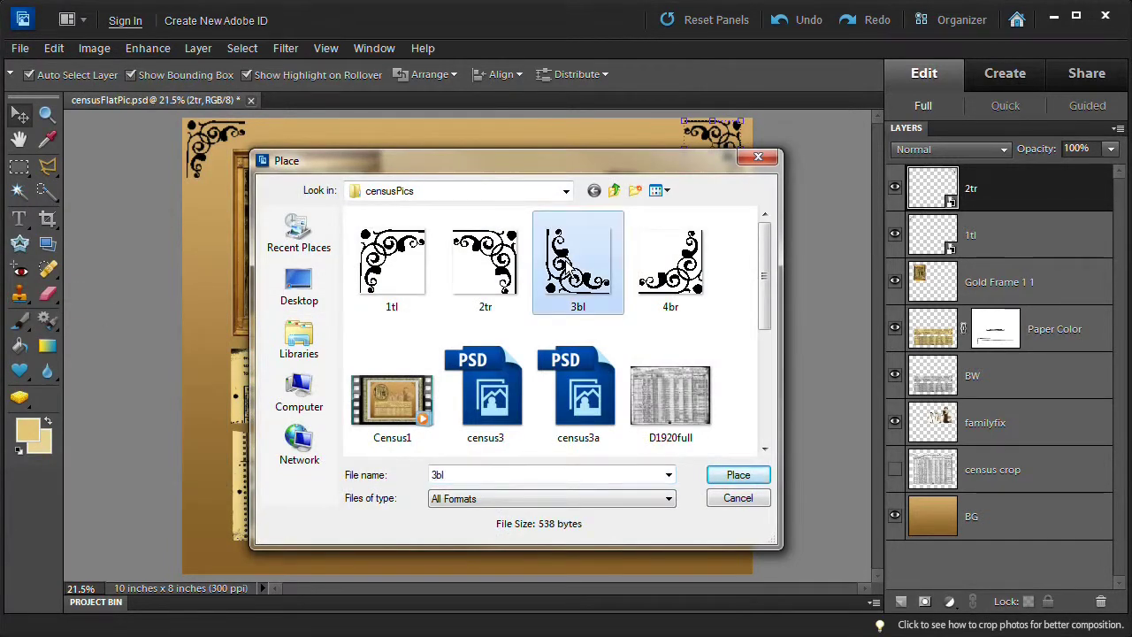
click(725, 476)
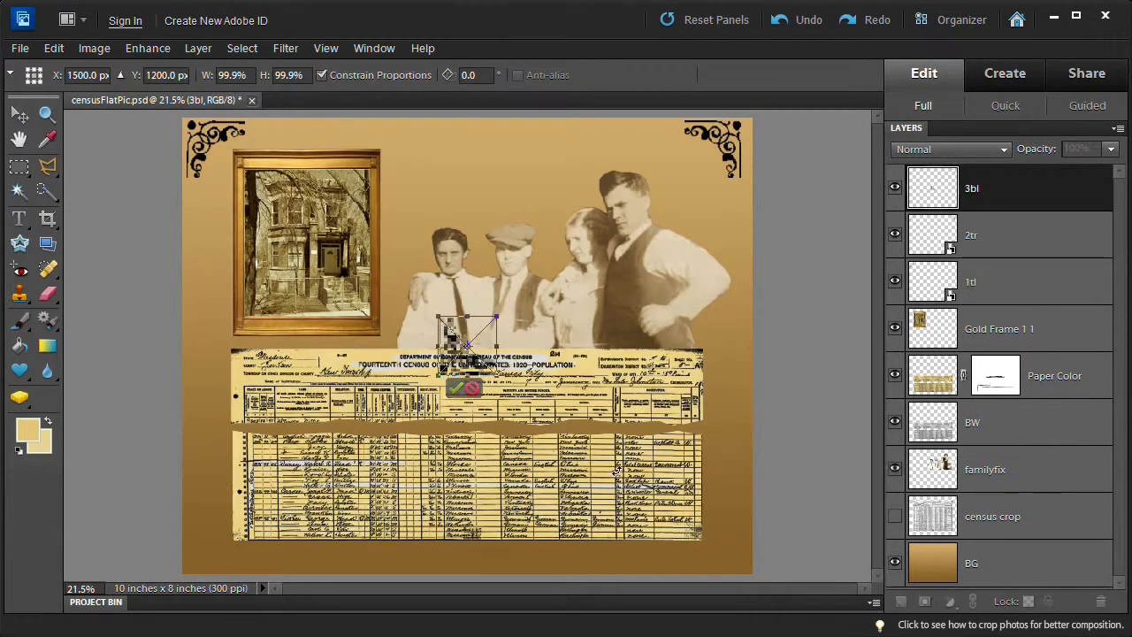
drag(469, 352, 208, 558)
click(205, 571)
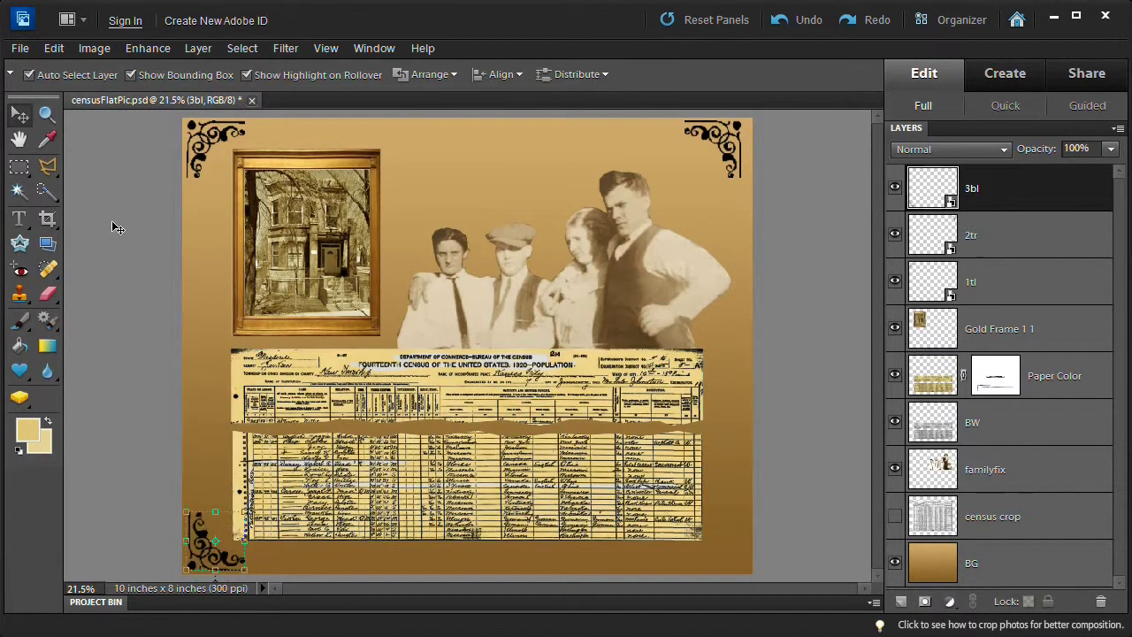
Place the 4br ornament into the bottom-right corner, nudging it slightly left
click(19, 47)
click(91, 290)
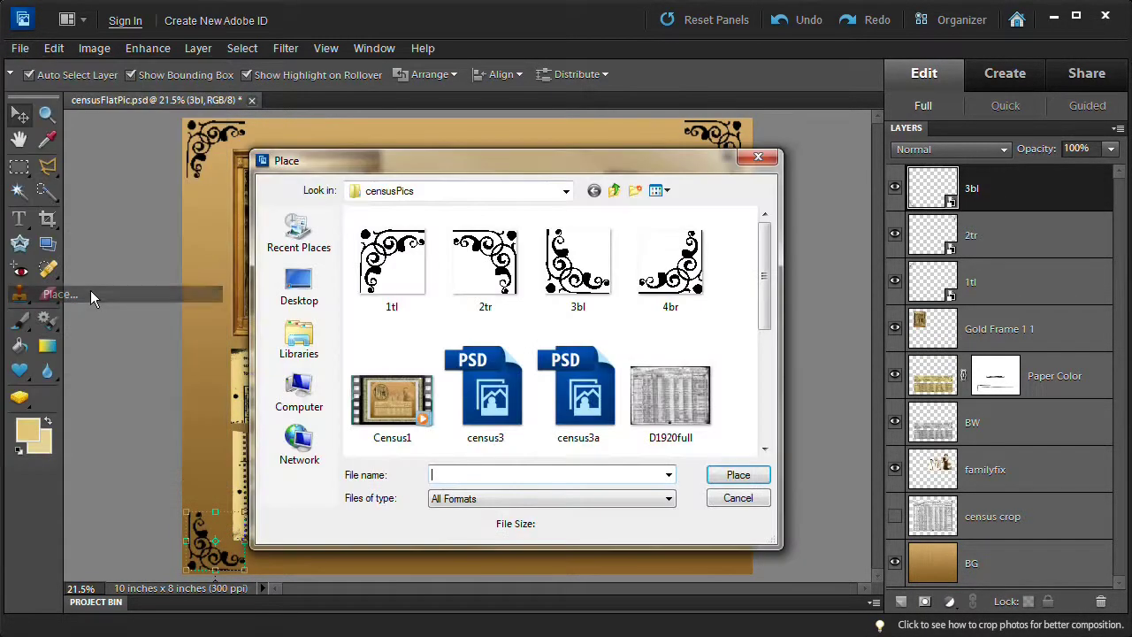
double_click(679, 266)
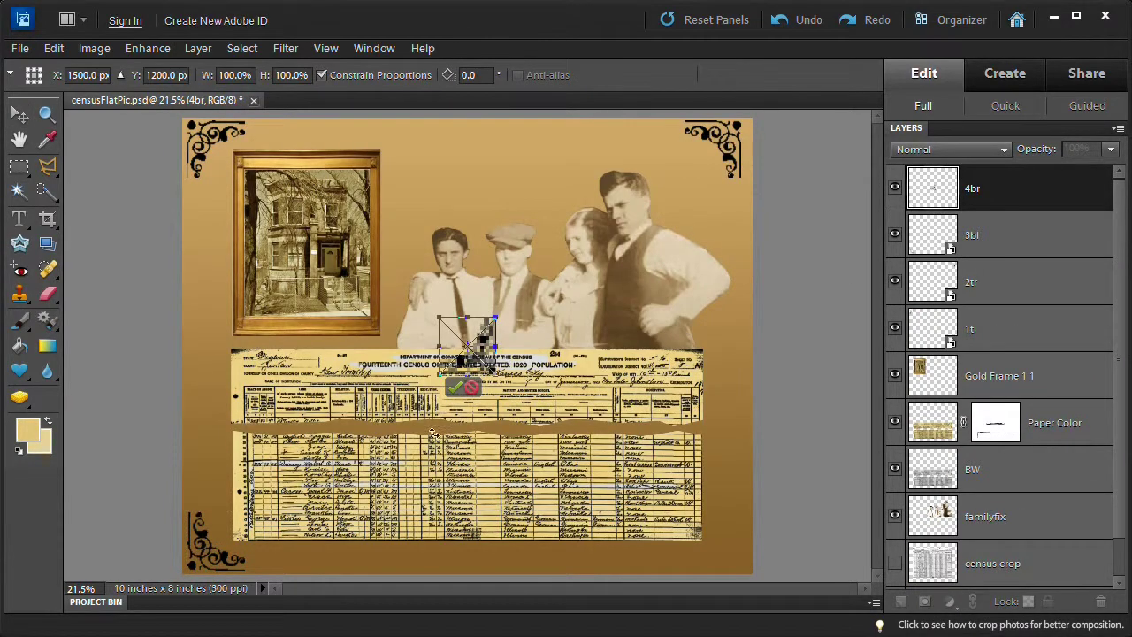
drag(467, 341, 720, 533)
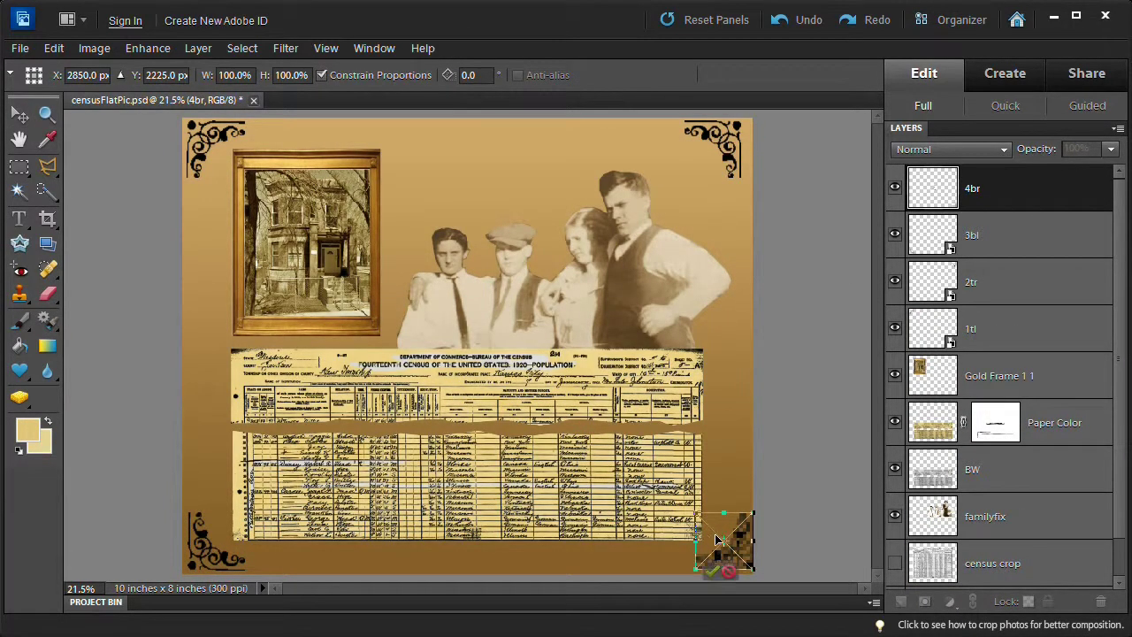
click(711, 570)
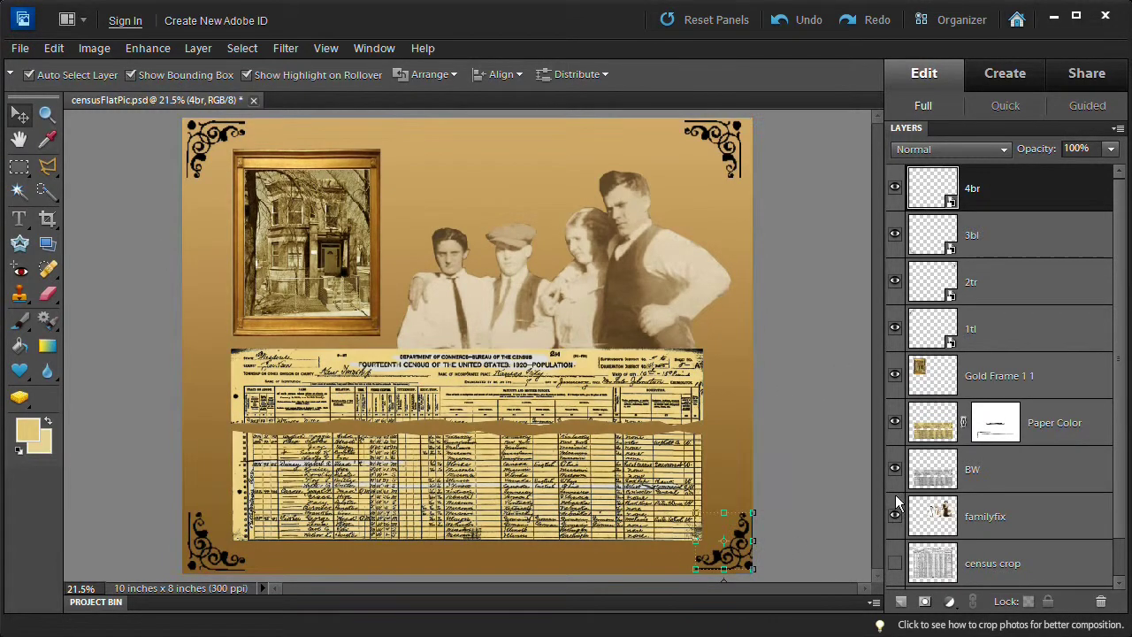
key(shift+Left)
key(shift+Left)
key(shift+Left)
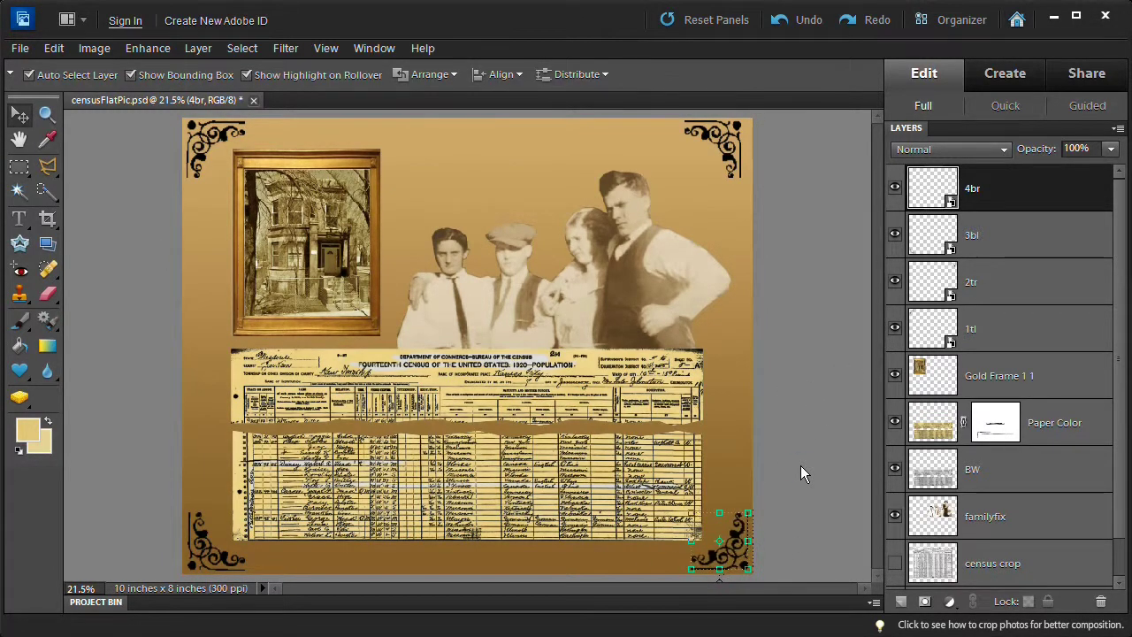
Nudge the 2tr top-right ornament slightly to the right
click(1026, 242)
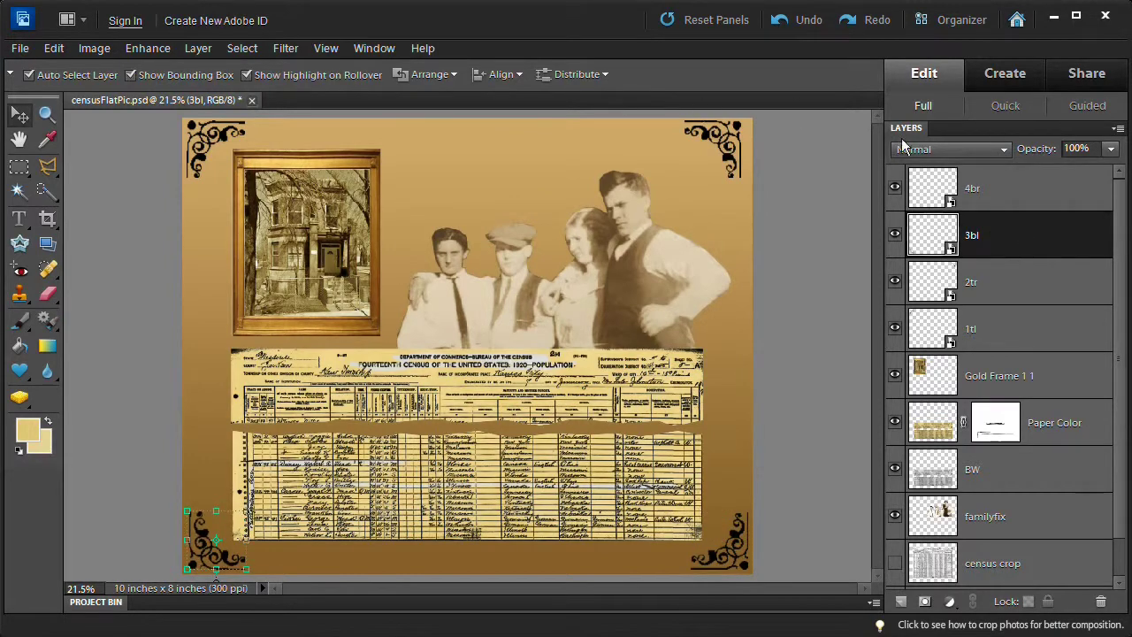
click(1001, 293)
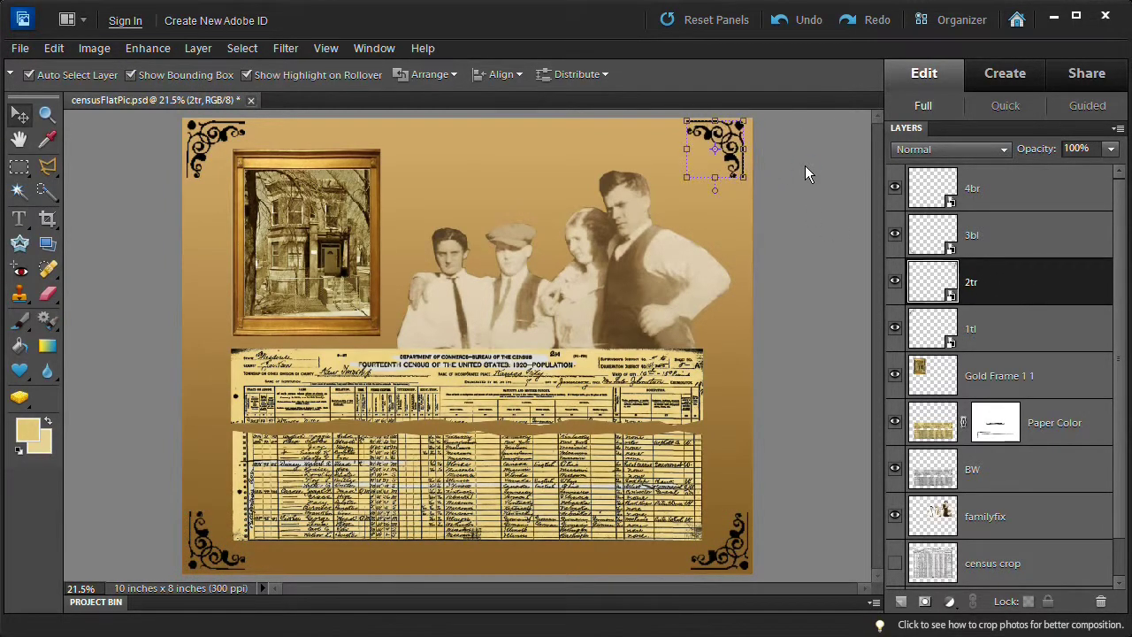
key(shift+Right)
key(shift+Right)
key(shift+Right)
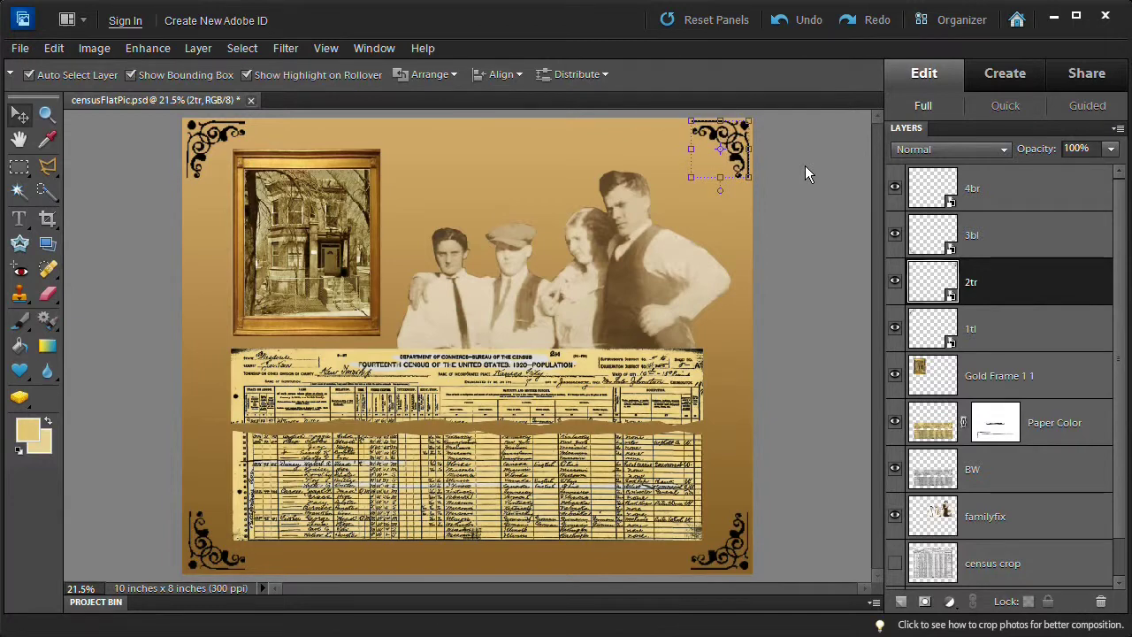
Merge the 1tl, 2tr, 3bl and 4br ornament layers into one and fade it to about 51% opacity
click(1018, 330)
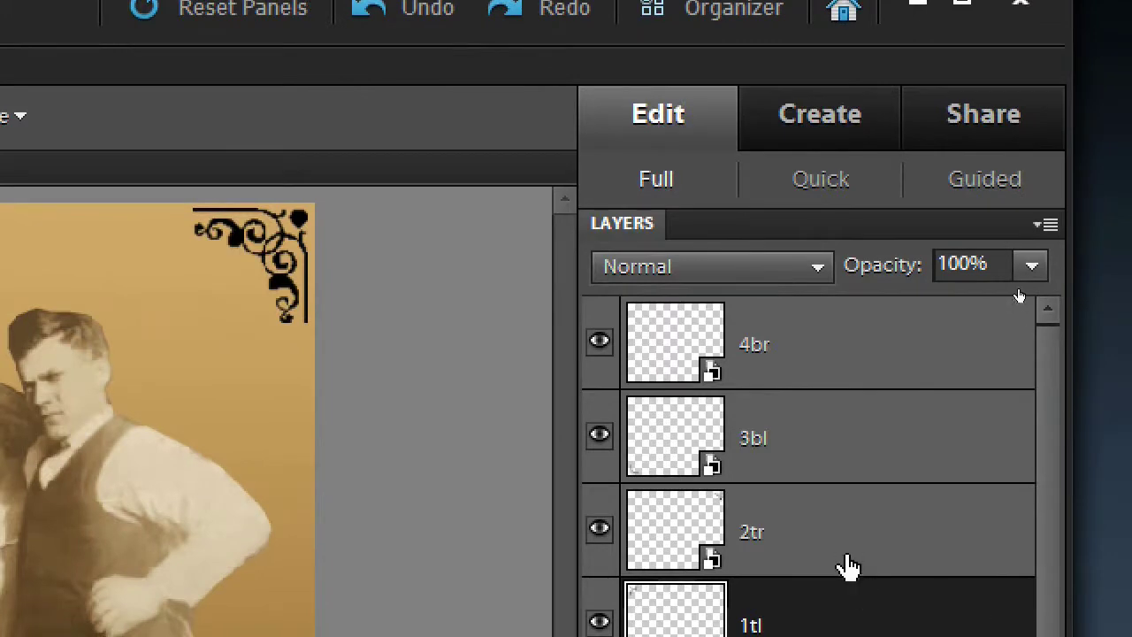
ctrl+click(845, 557)
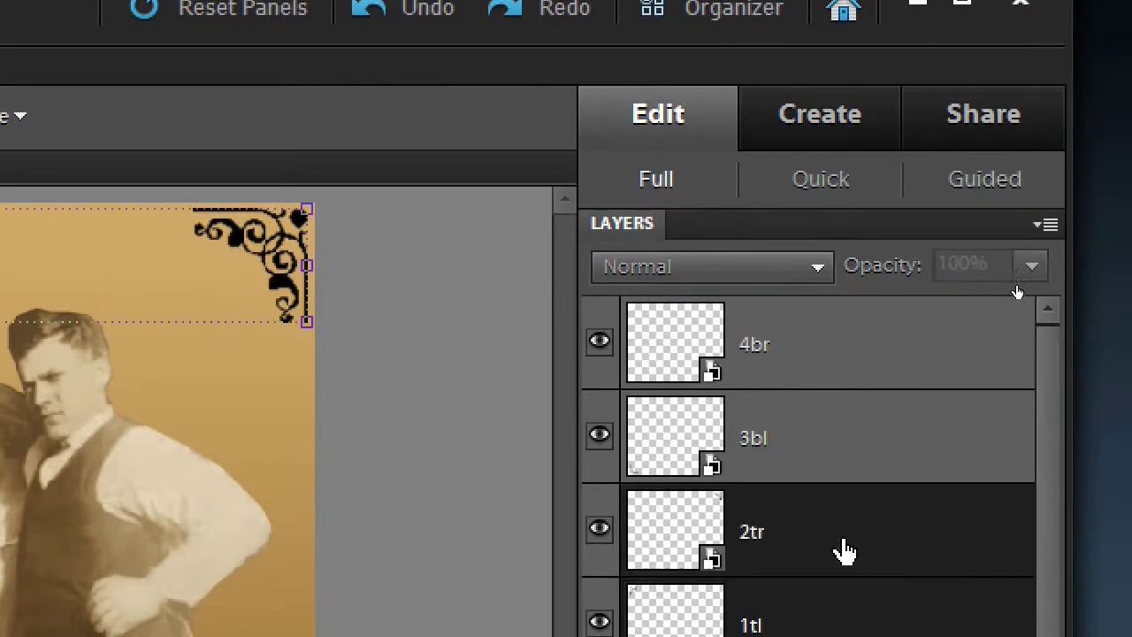
ctrl+click(844, 443)
ctrl+click(858, 349)
right_click(862, 336)
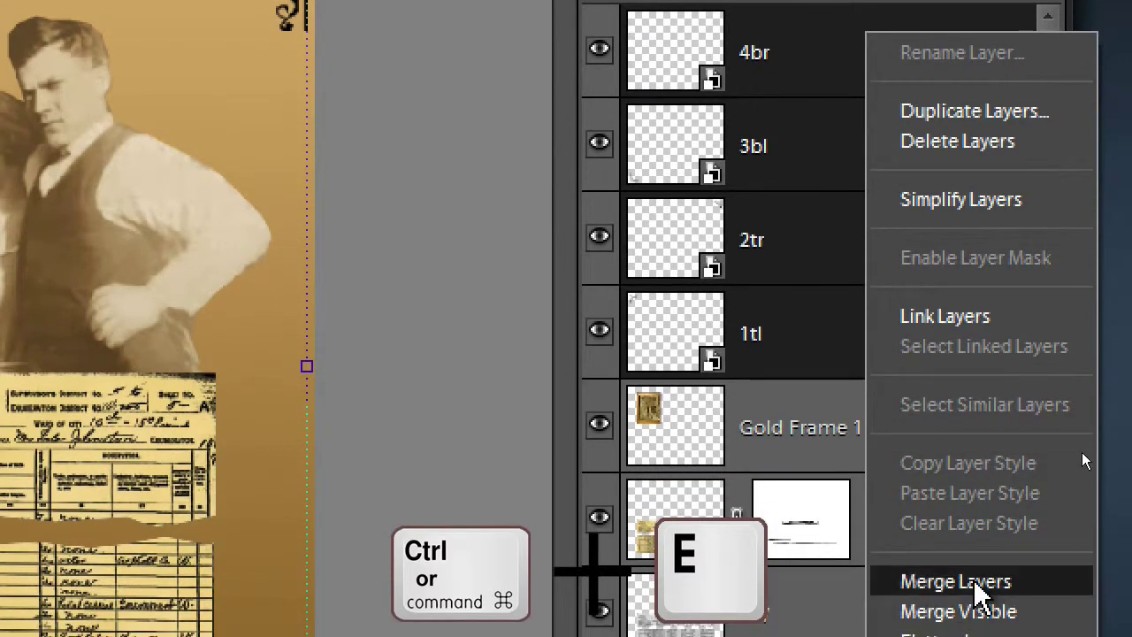
click(975, 583)
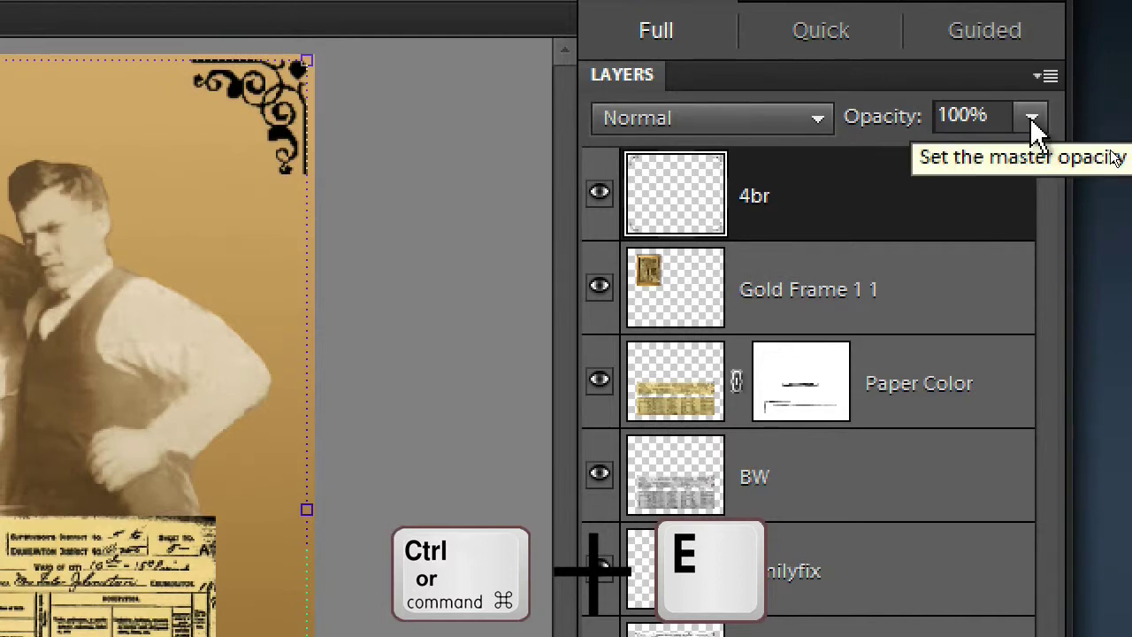
click(1031, 119)
drag(1030, 158, 939, 157)
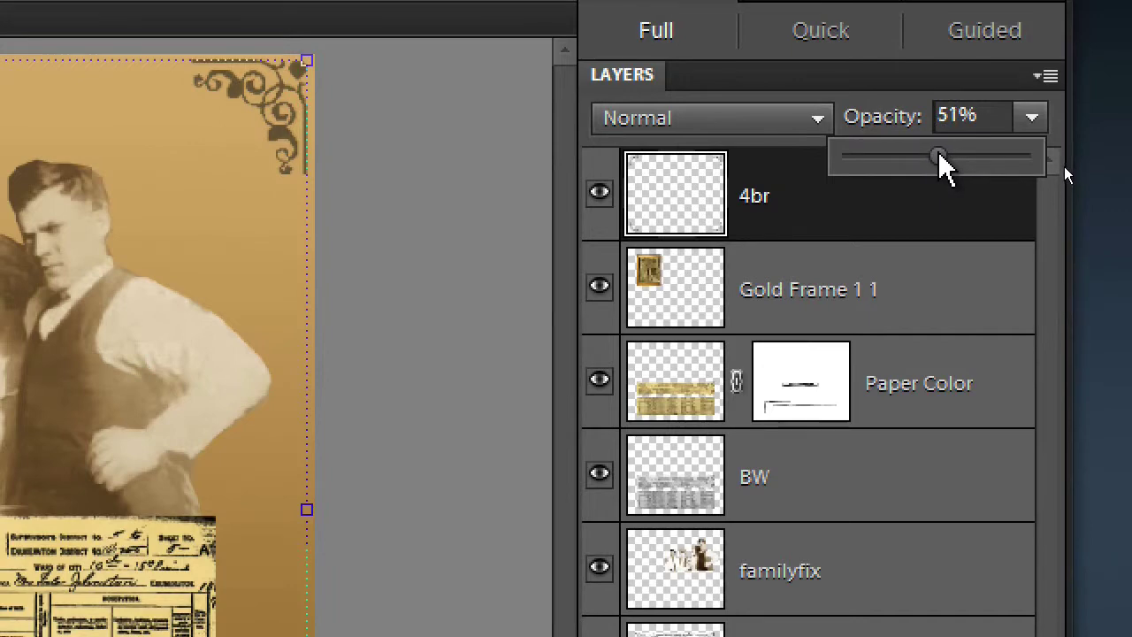